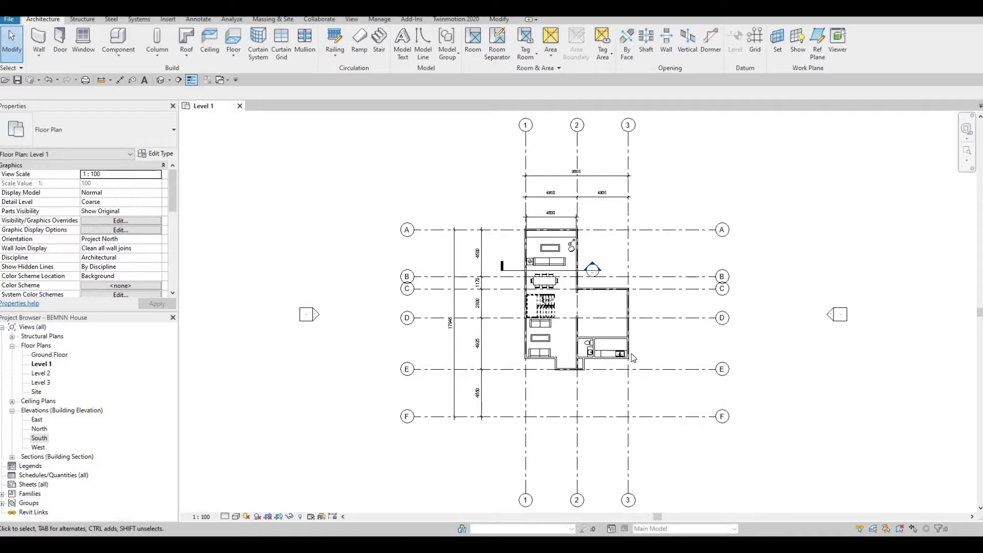
Pan and zoom the Level 1 plan to bring grid A and the living area into view
scroll(512, 294, up, 3)
scroll(515, 302, up, 3)
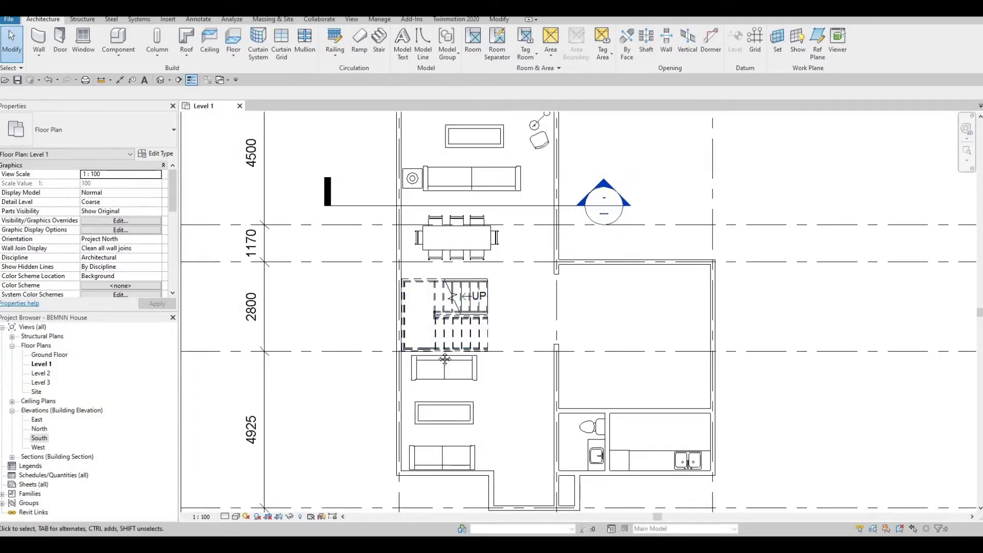
click(461, 332)
middle_drag(504, 137, 484, 228)
key(Escape)
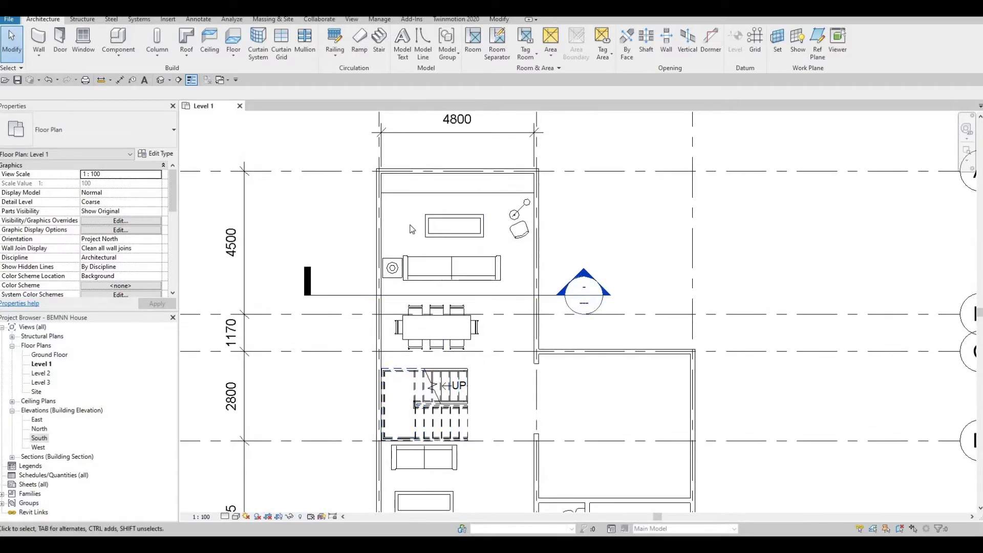
middle_drag(509, 505, 481, 338)
scroll(481, 338, down, 1)
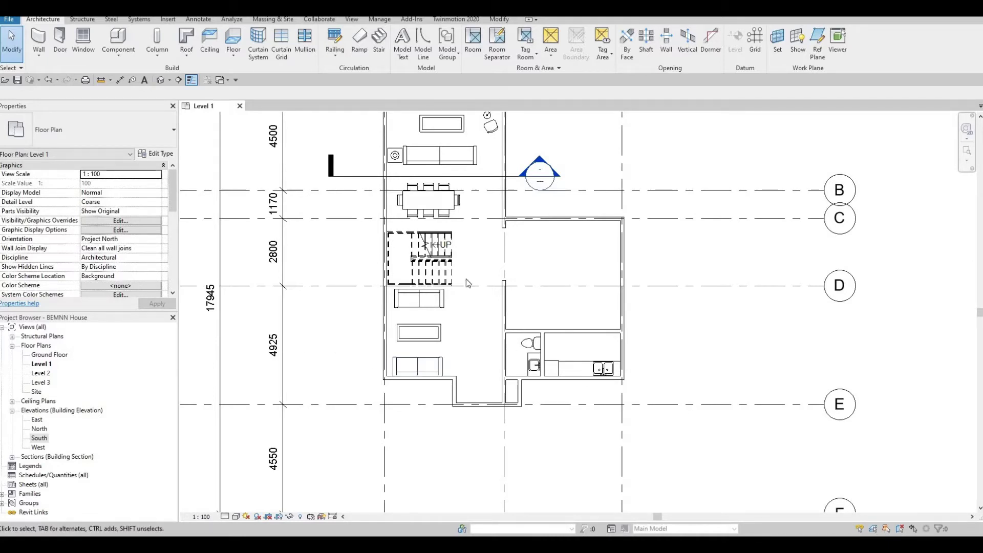
middle_drag(446, 265, 447, 302)
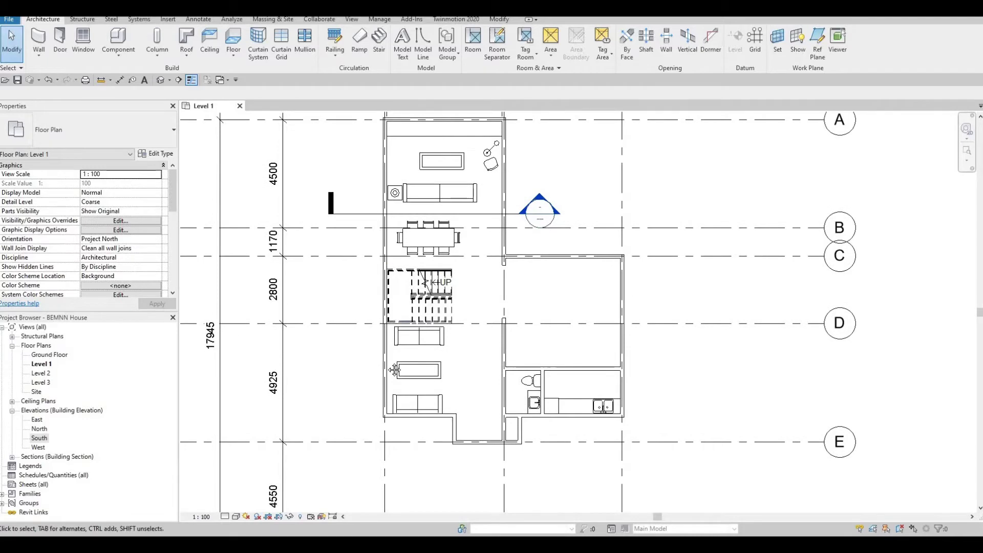
scroll(420, 370, down, 1)
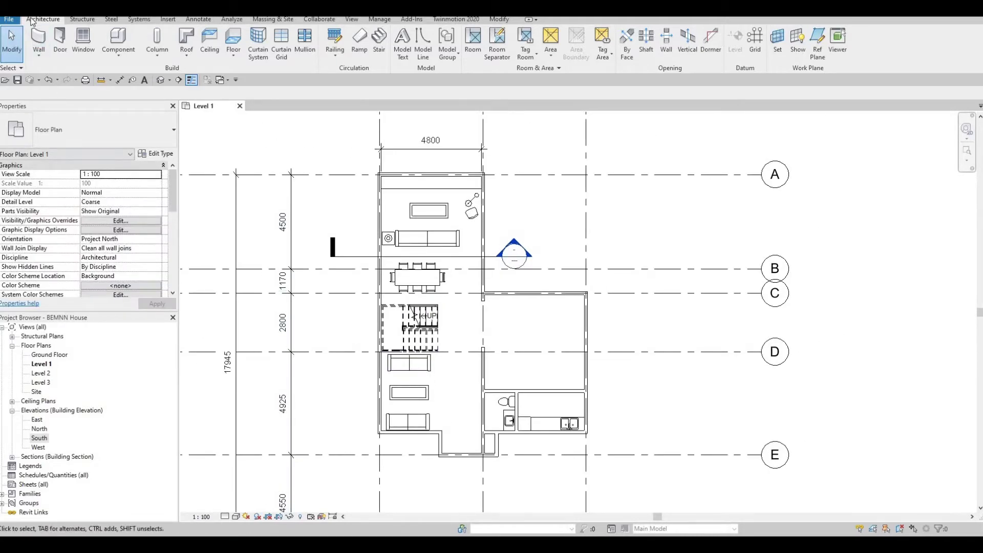
Start a Level 1 floor and duplicate Generic Floor - 400mm as a new type named FLOOR 1
click(233, 37)
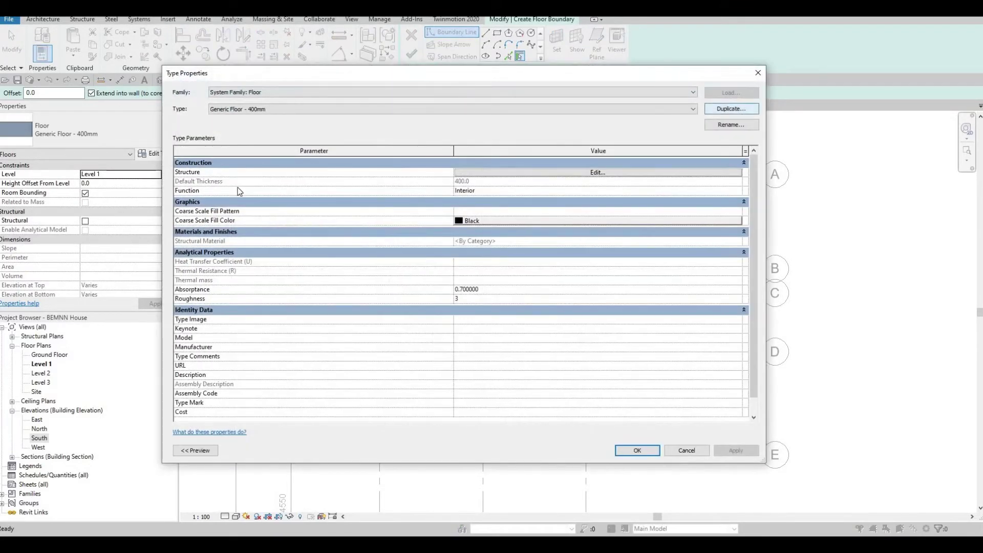
click(743, 112)
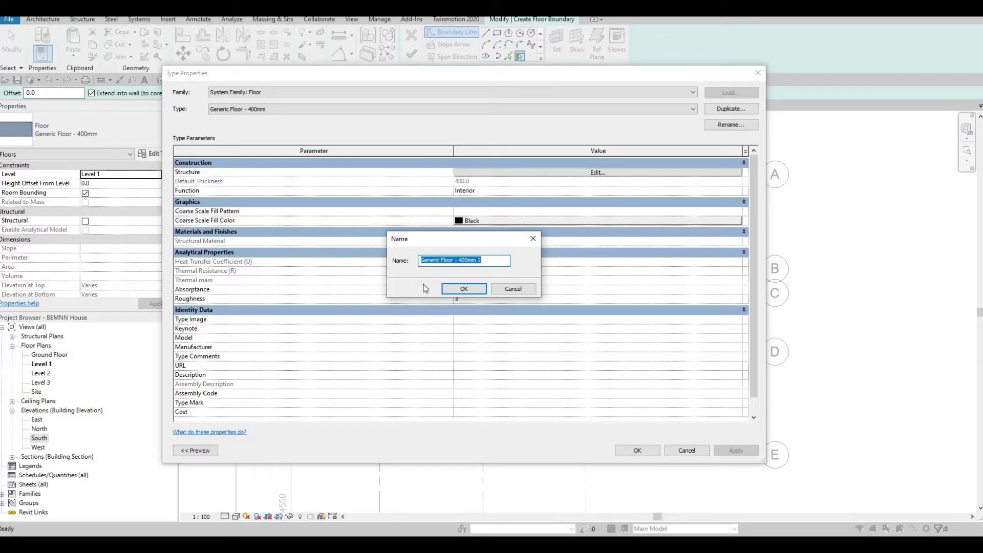
text(FLO)
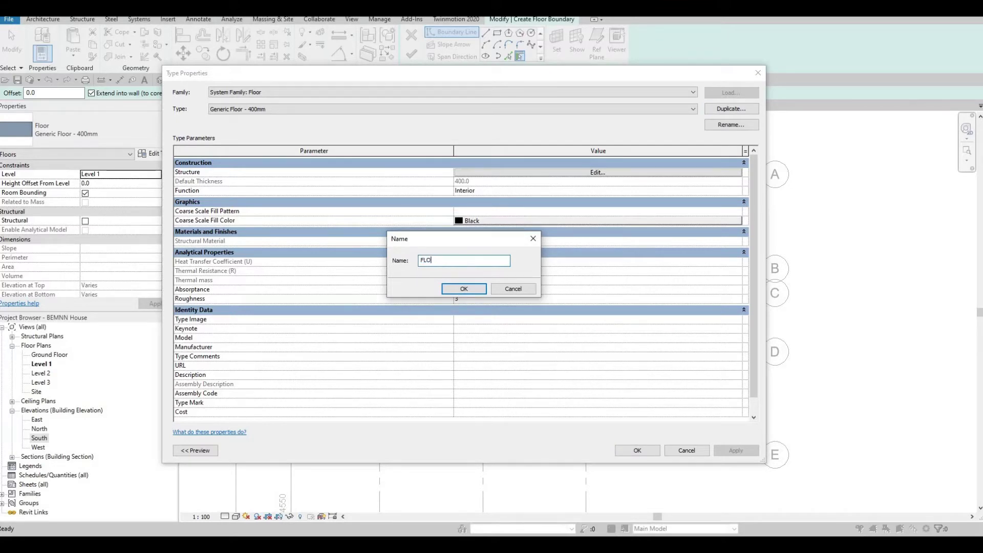
text(OR 1)
click(469, 289)
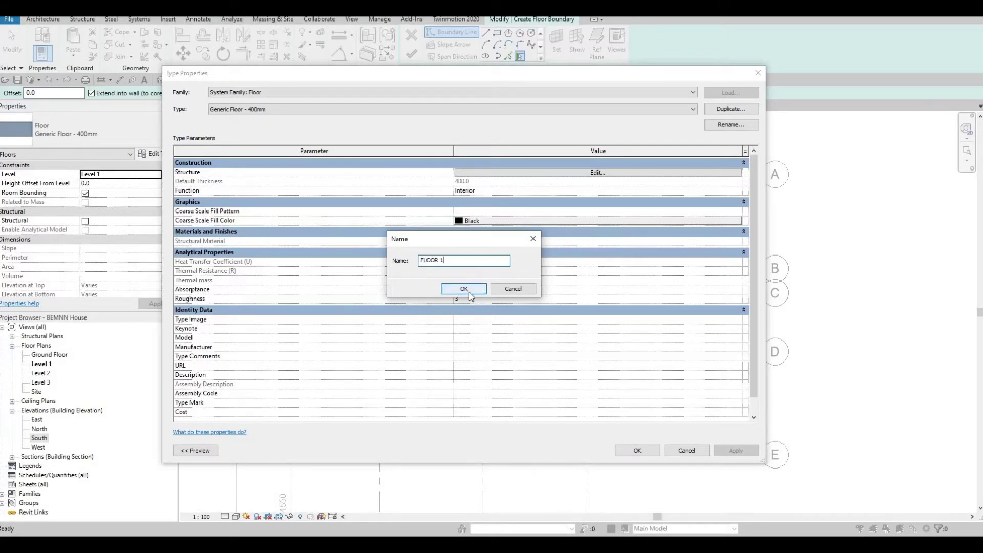
Change the FLOOR 1 Structure [1] layer thickness from 400 to 200, making the total 200.0
click(598, 173)
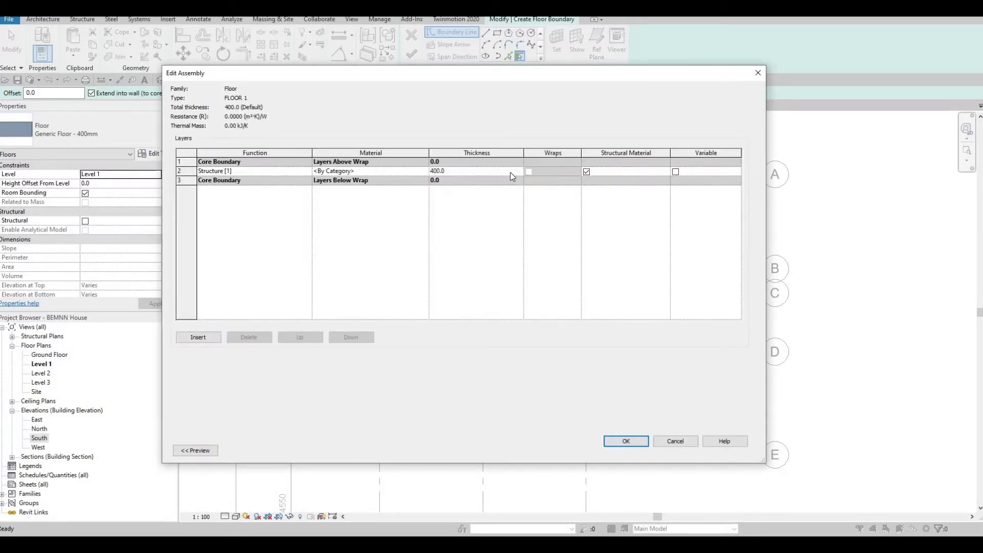
click(511, 172)
text(200)
click(373, 170)
Browse the AEC Materials library to its Stone category for the structure layer
click(425, 171)
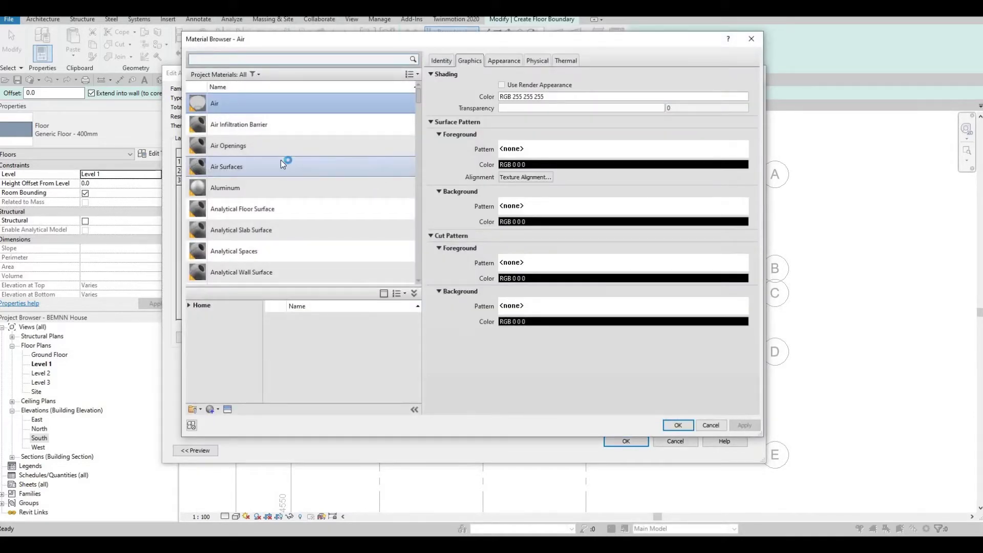
scroll(281, 164, down, 5)
scroll(279, 162, down, 10)
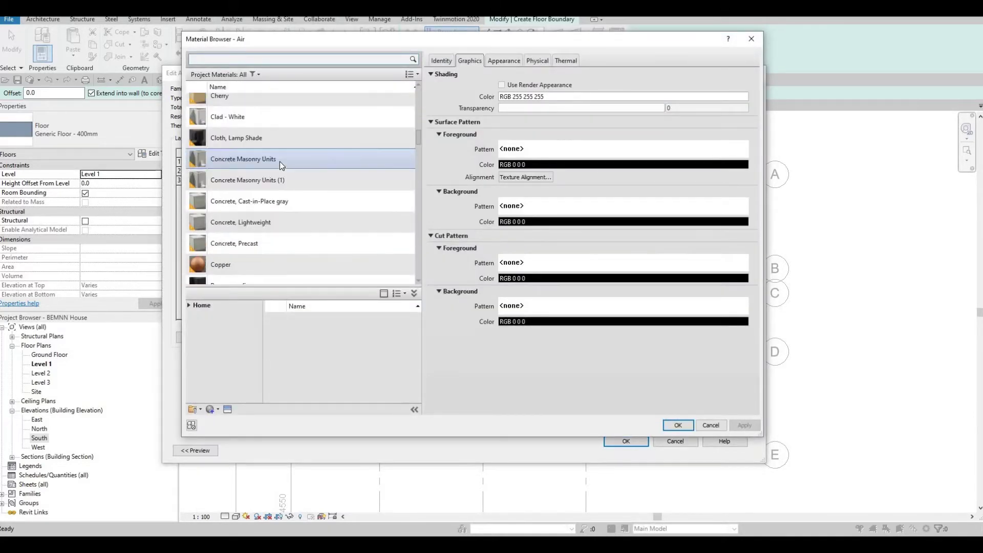
scroll(278, 162, down, 20)
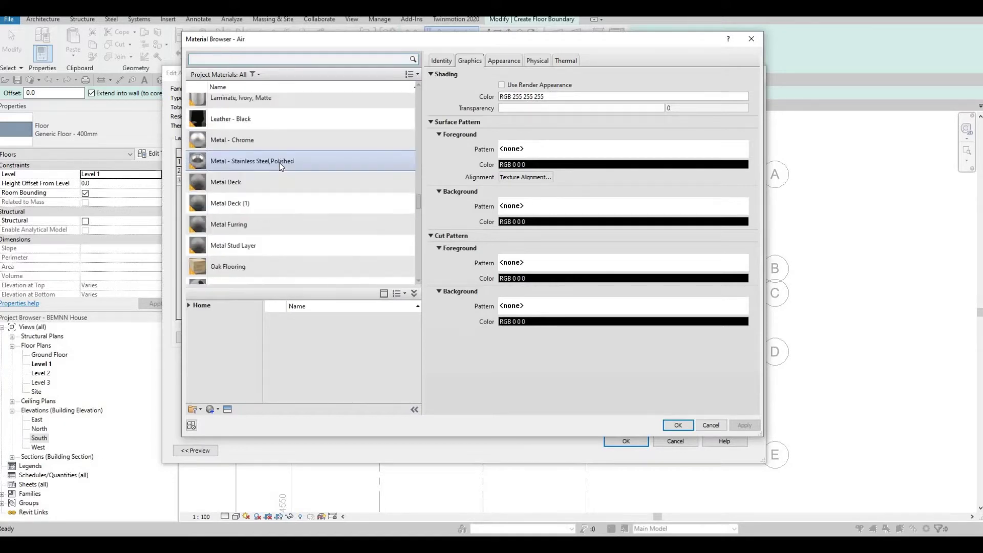
click(189, 306)
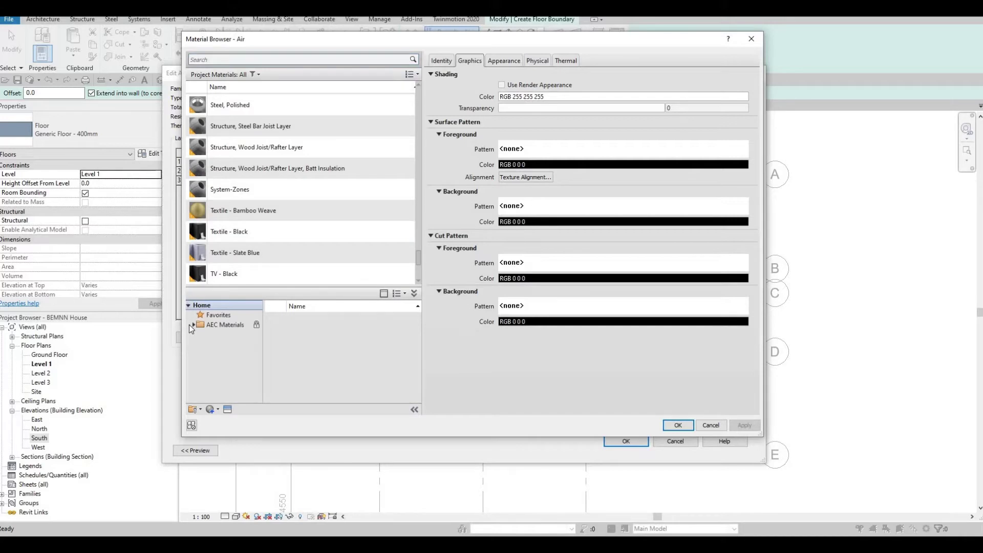
click(189, 325)
click(193, 325)
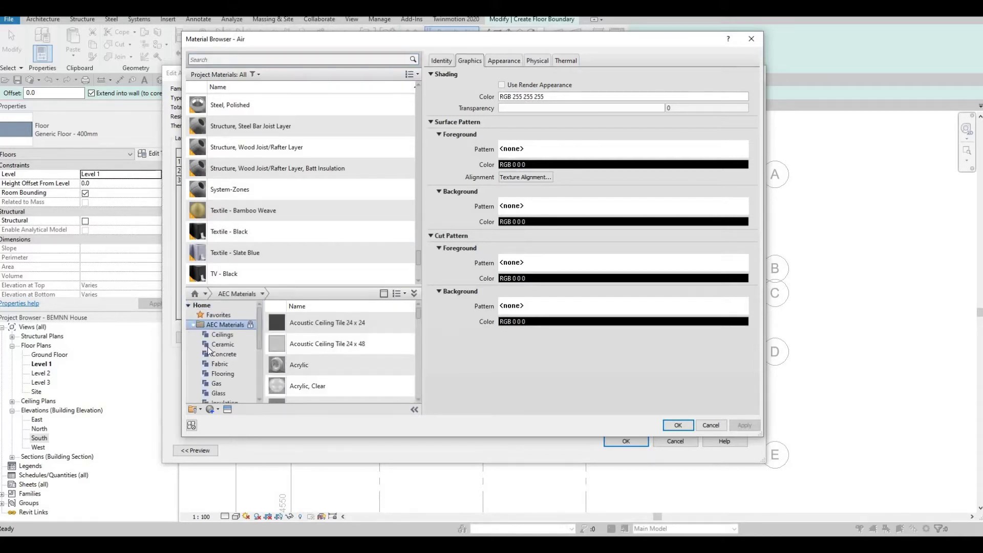
scroll(226, 349, down, 3)
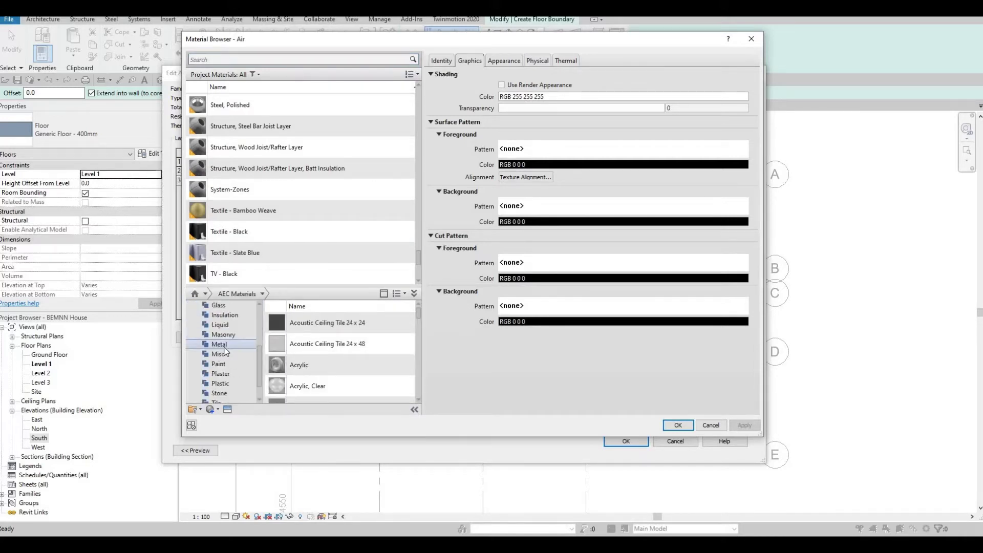
click(226, 394)
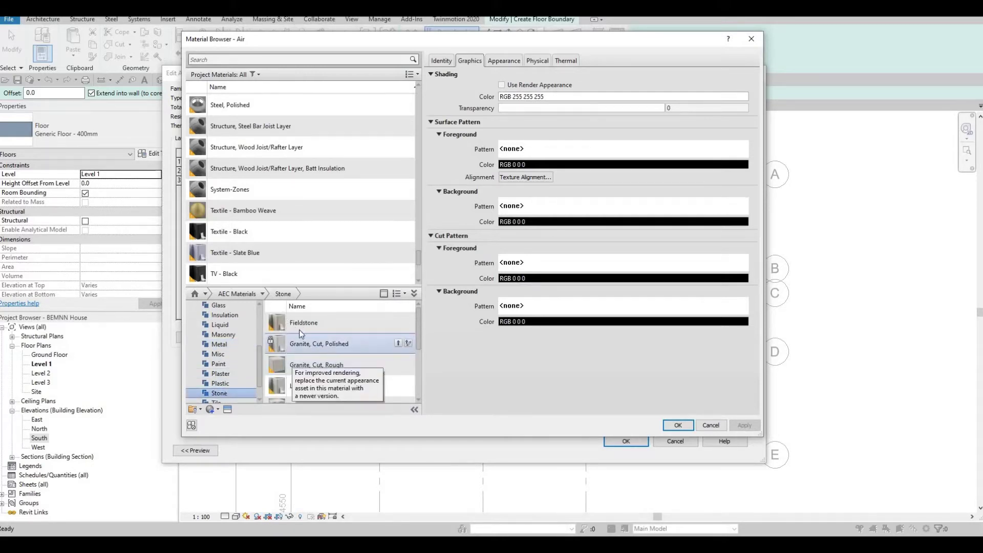
Add Granite, Cut, Polished to the project and apply it as the layer material
mouse_move(405, 345)
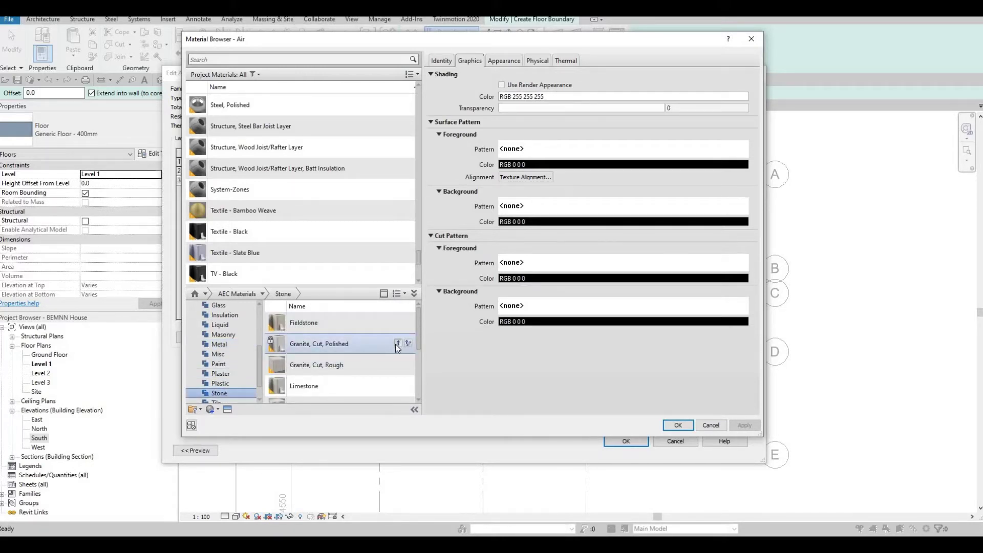
click(398, 344)
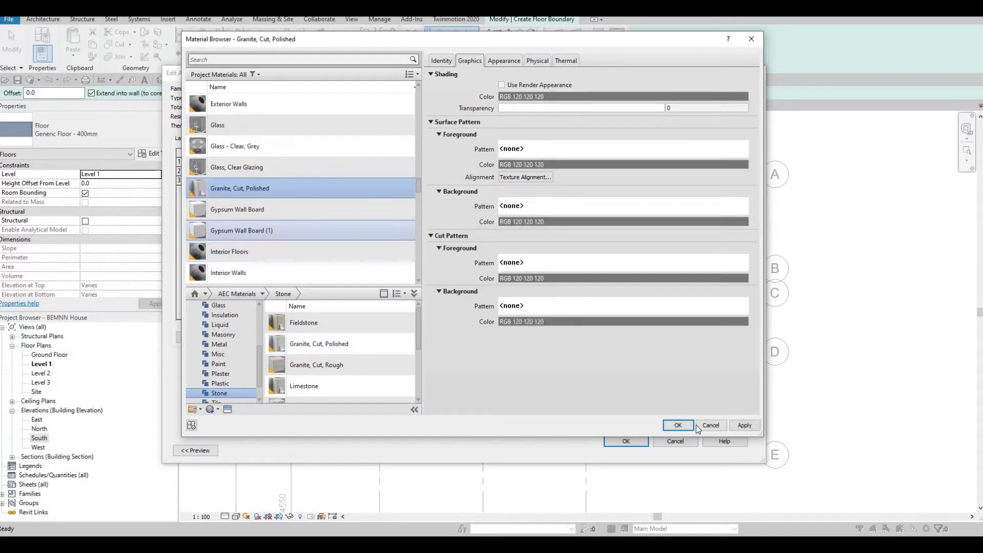
click(744, 425)
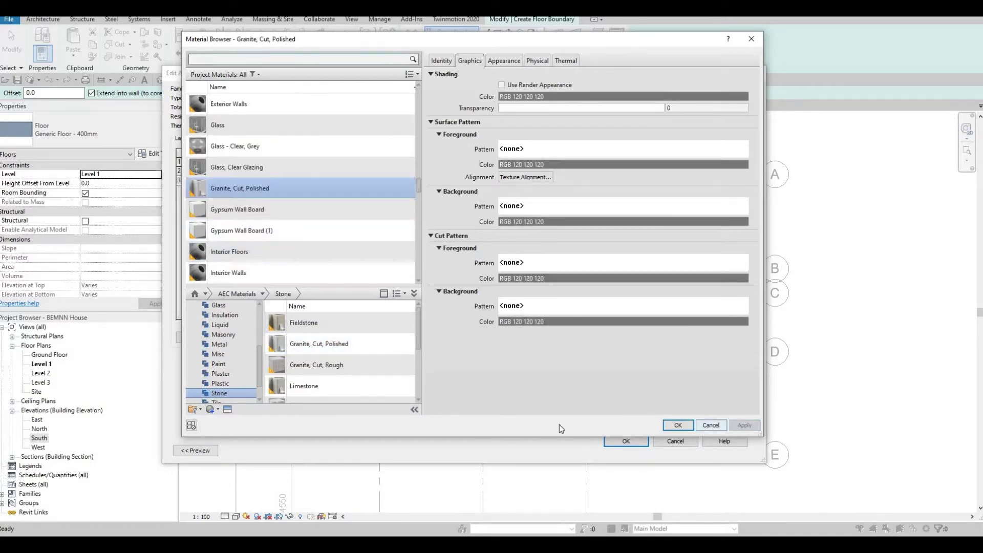
click(677, 426)
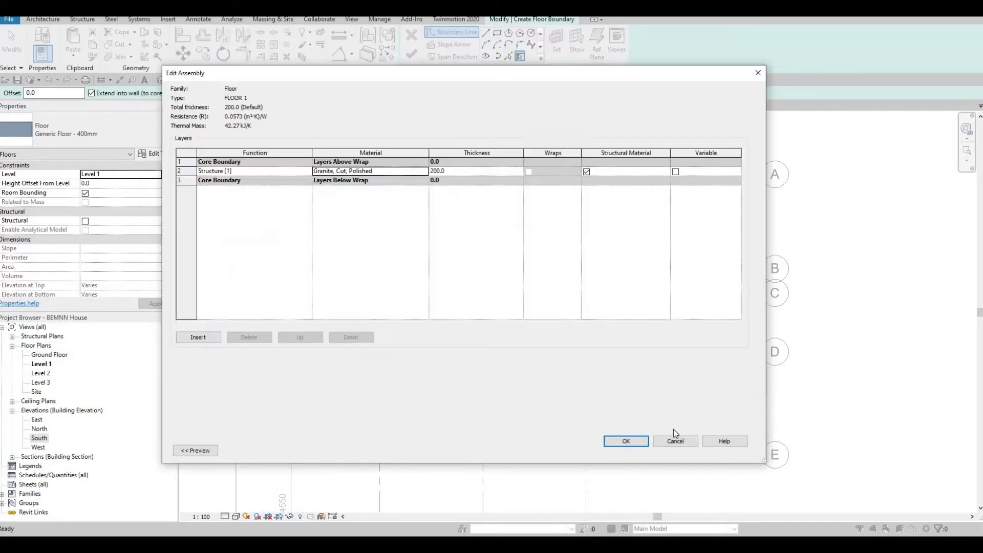
Confirm the FLOOR 1 type and pick the room's top and right walls as boundary lines
click(638, 444)
click(637, 451)
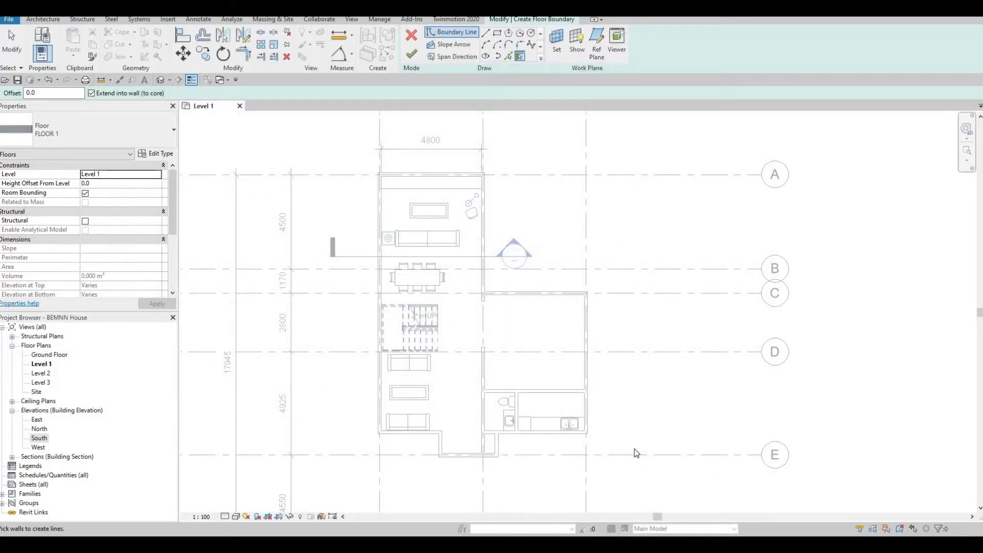
click(508, 56)
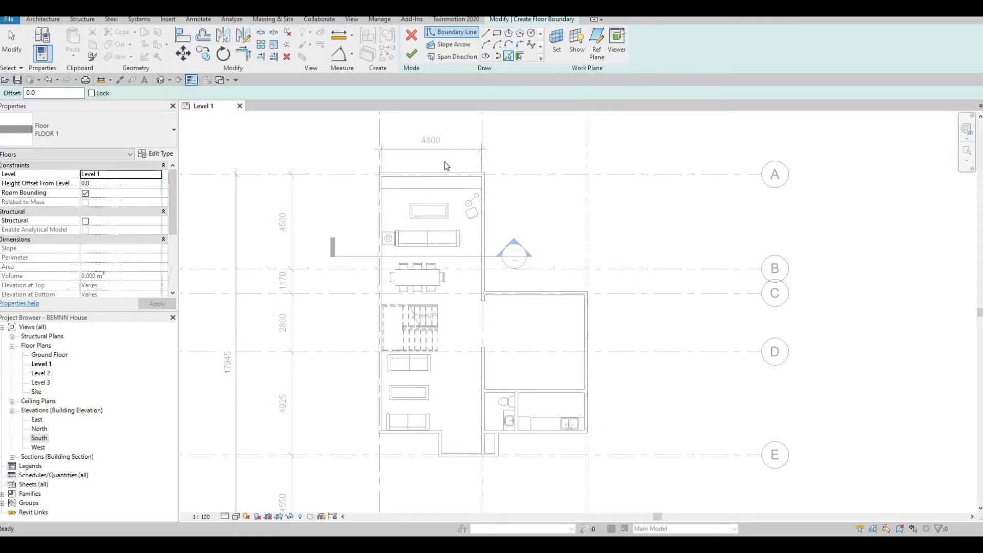
scroll(386, 179, up, 5)
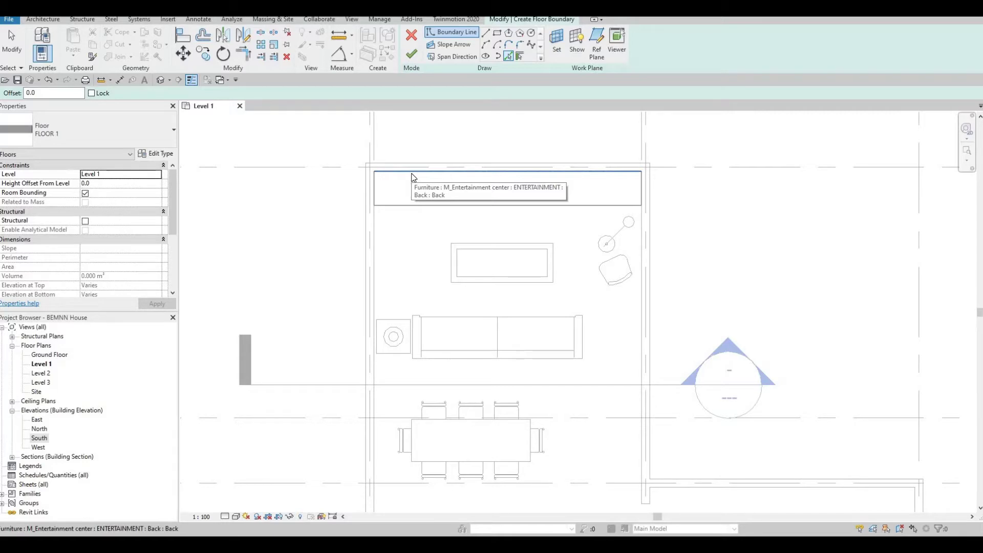
click(412, 175)
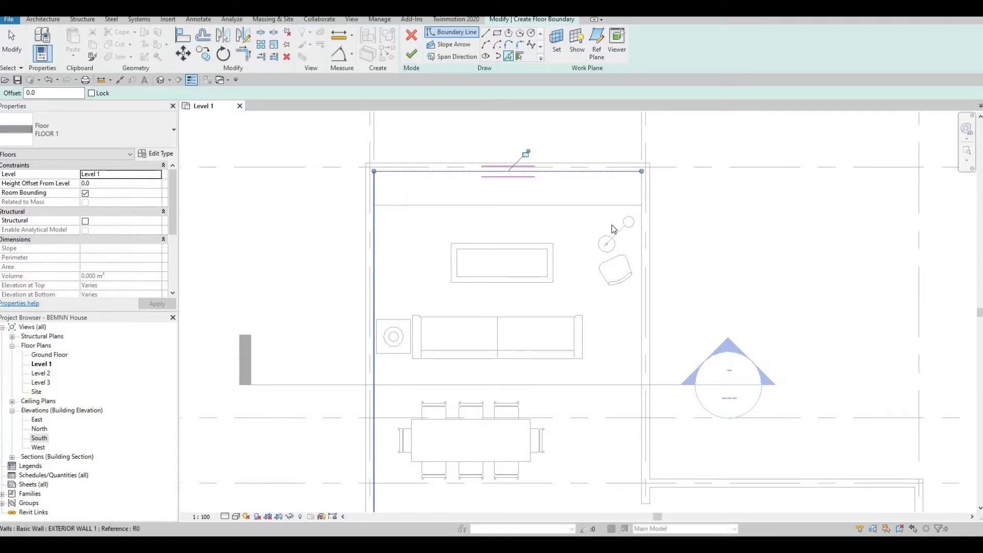
click(643, 260)
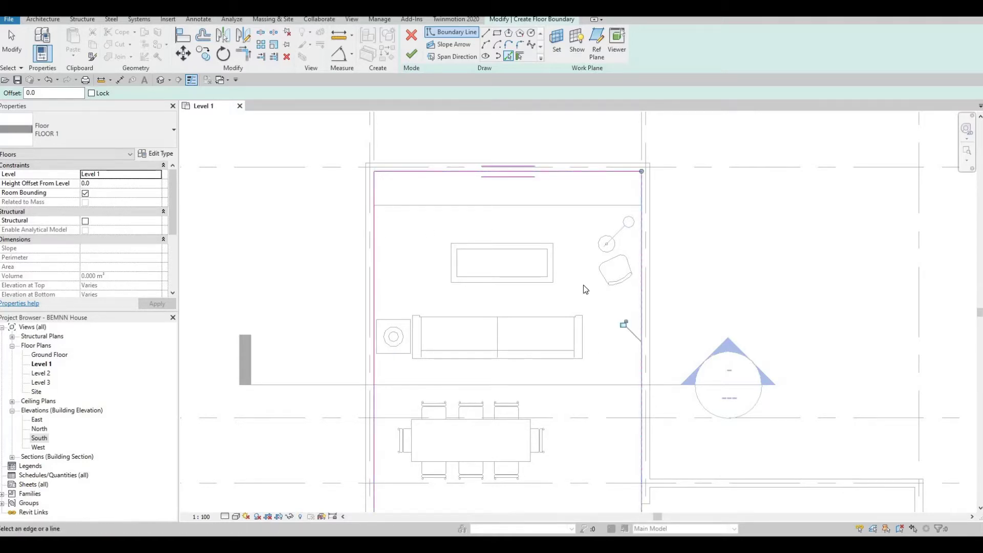
Add boundary lines along the right room's top wall and its side wall
scroll(586, 289, down, 4)
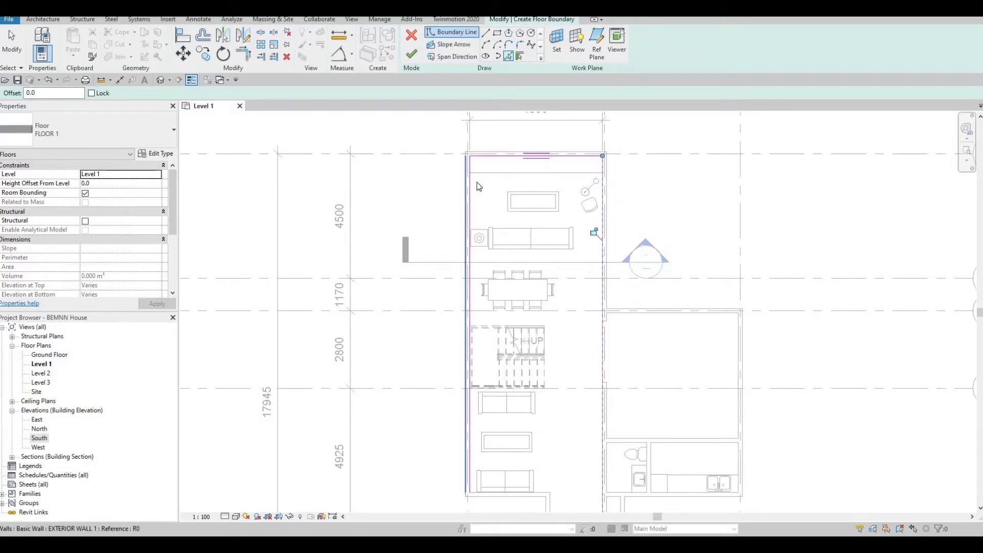
scroll(462, 158, up, 4)
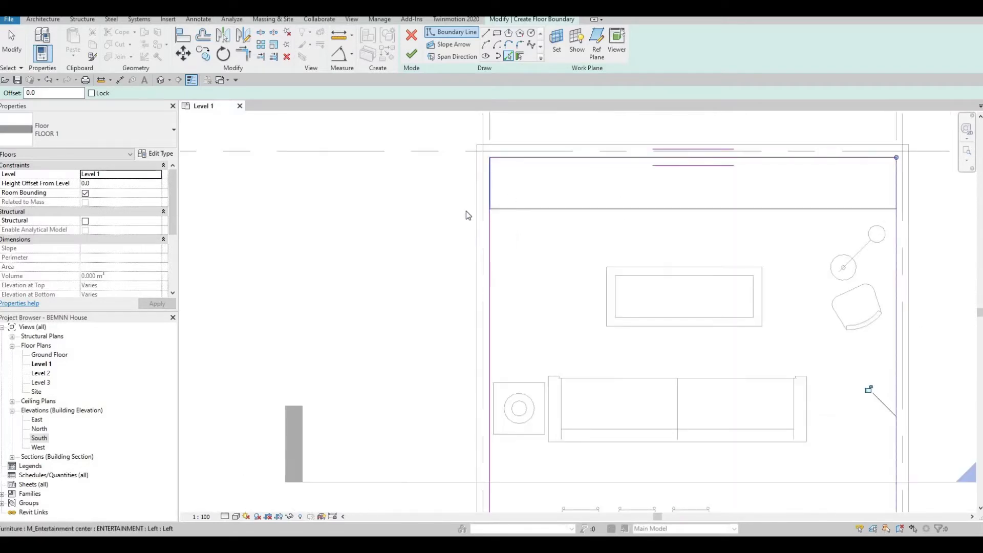
middle_drag(554, 261, 539, 244)
scroll(542, 248, down, 4)
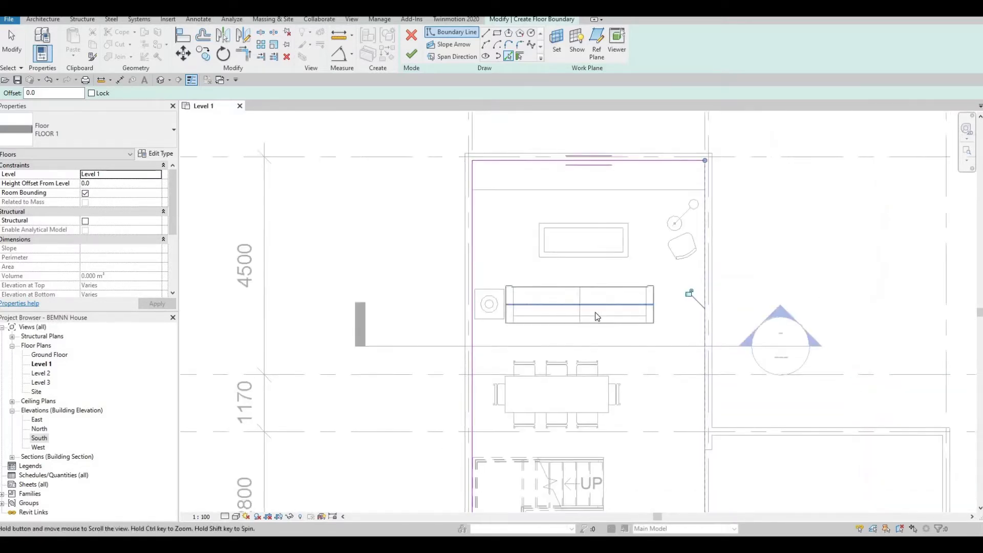
scroll(570, 248, up, 2)
scroll(618, 263, up, 1)
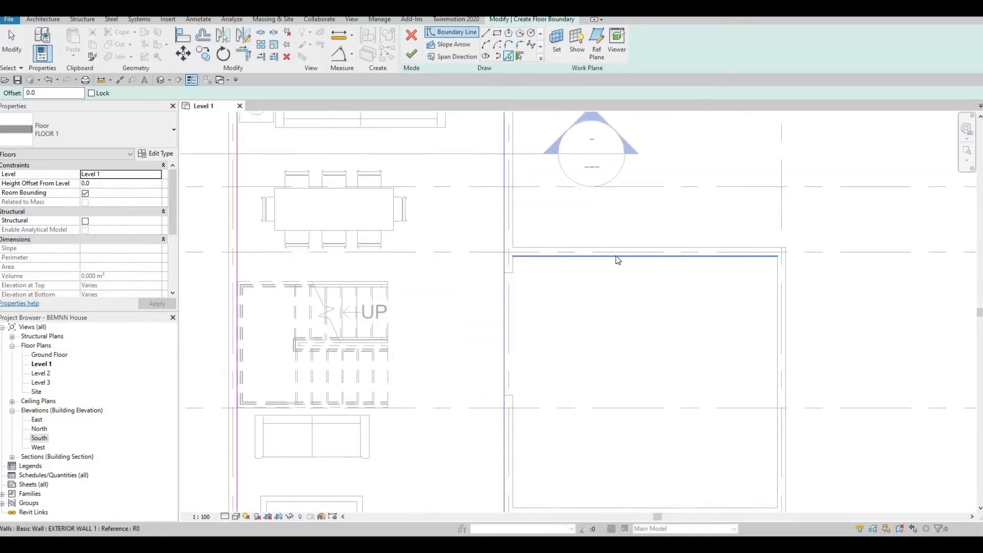
click(622, 257)
middle_drag(490, 270, 492, 252)
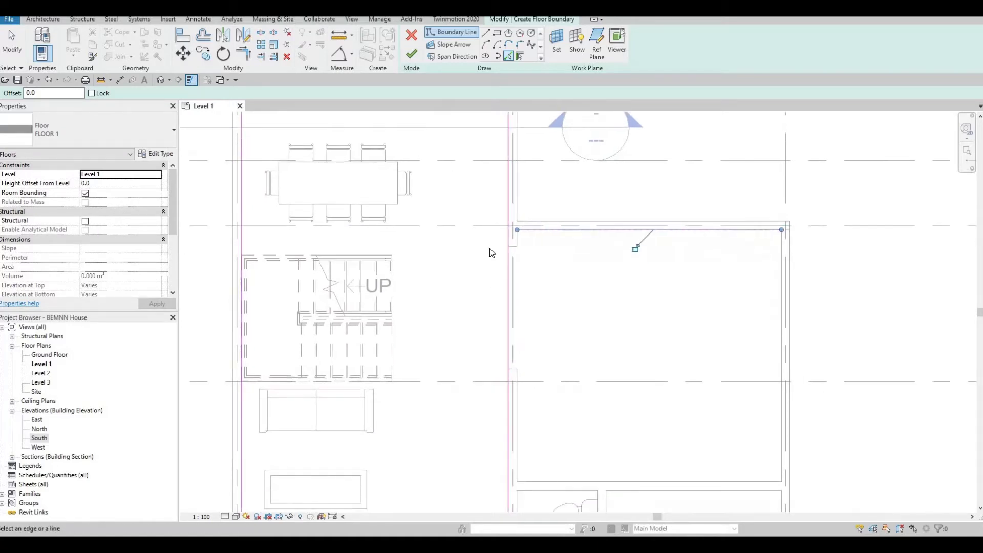
scroll(522, 207, up, 5)
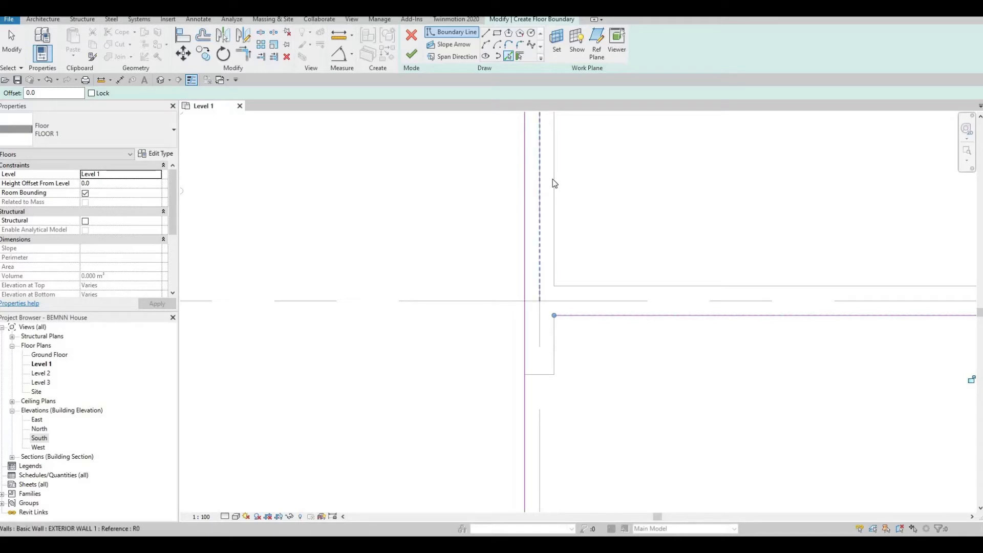
scroll(499, 243, down, 3)
middle_drag(503, 243, 403, 183)
scroll(496, 231, down, 2)
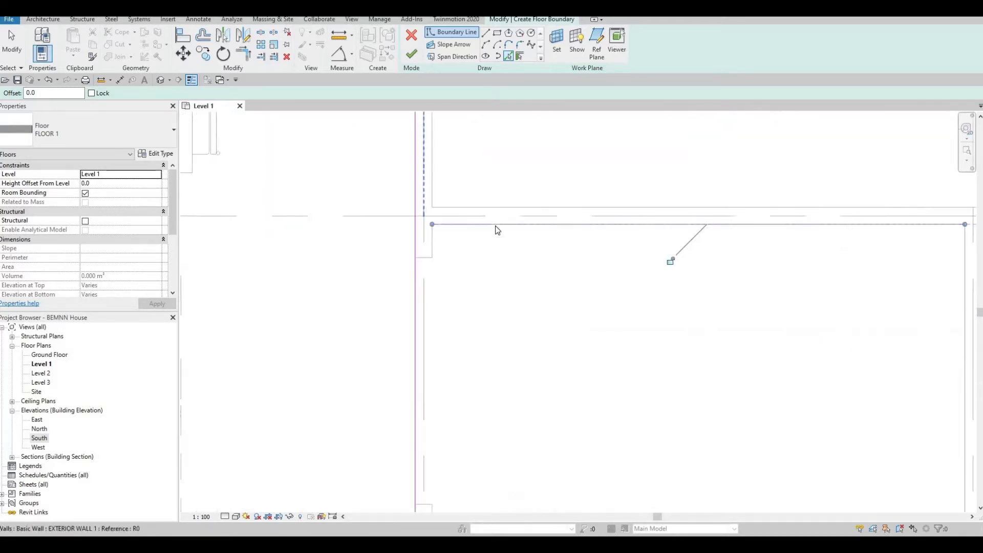
middle_drag(716, 319, 621, 264)
scroll(622, 264, down, 3)
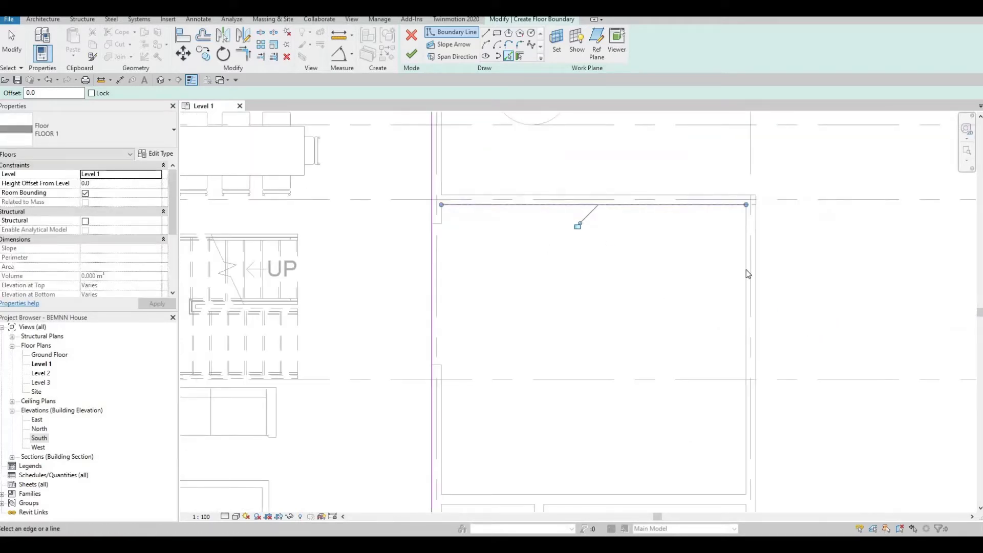
click(745, 330)
Trace the stepped south edge: kitchen, short vertical, recess and living room bottom walls
middle_drag(638, 507, 648, 349)
scroll(648, 349, down, 1)
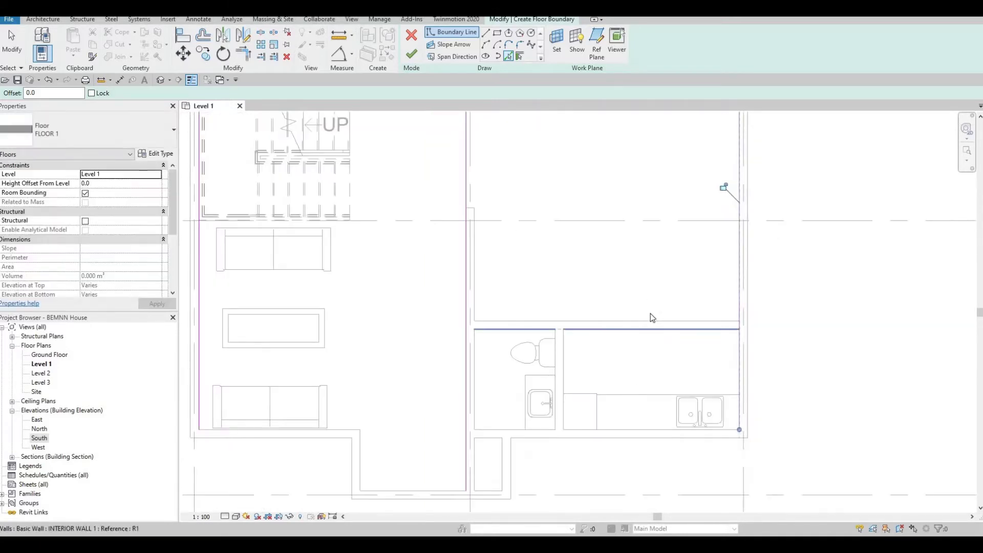
middle_drag(650, 386, 653, 337)
click(653, 337)
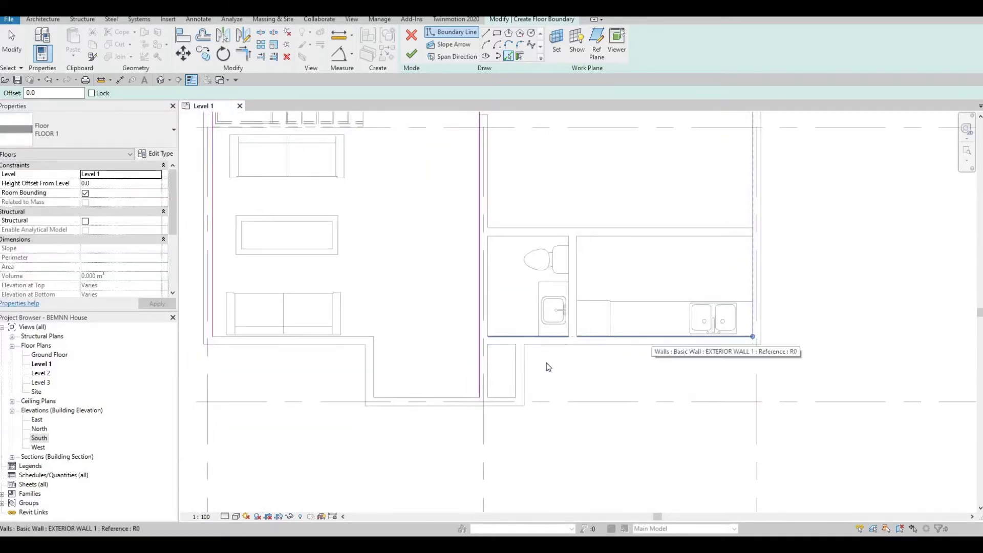
click(516, 376)
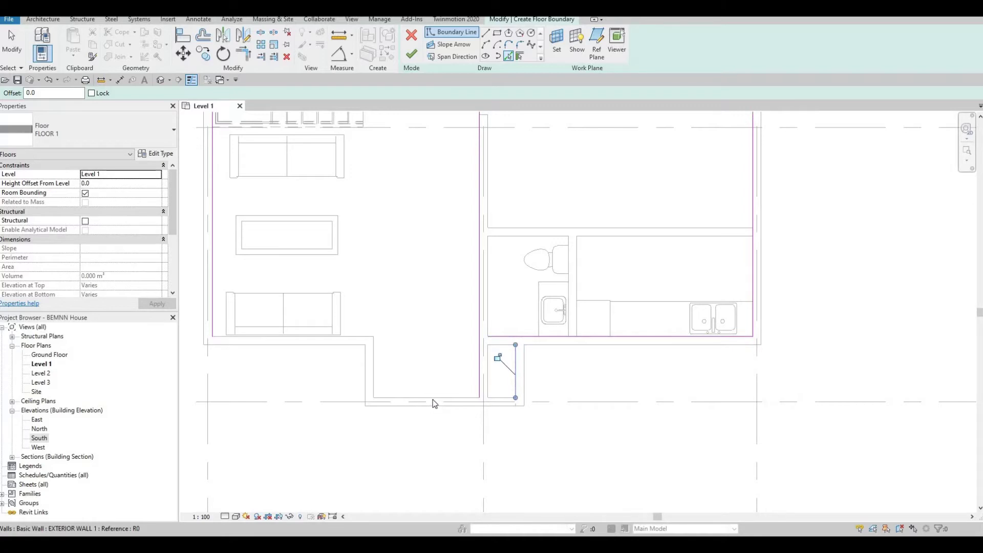
click(435, 404)
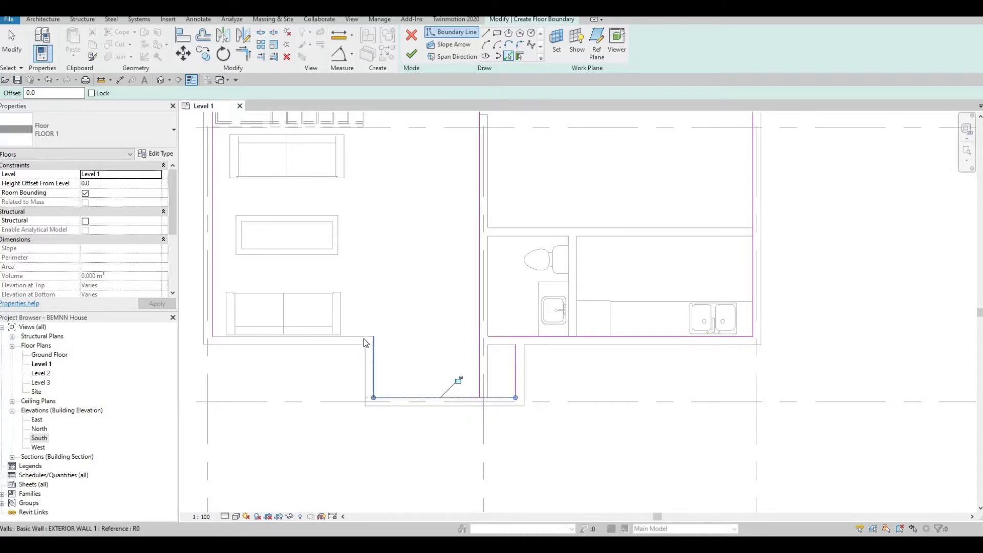
click(366, 341)
middle_drag(400, 474, 434, 493)
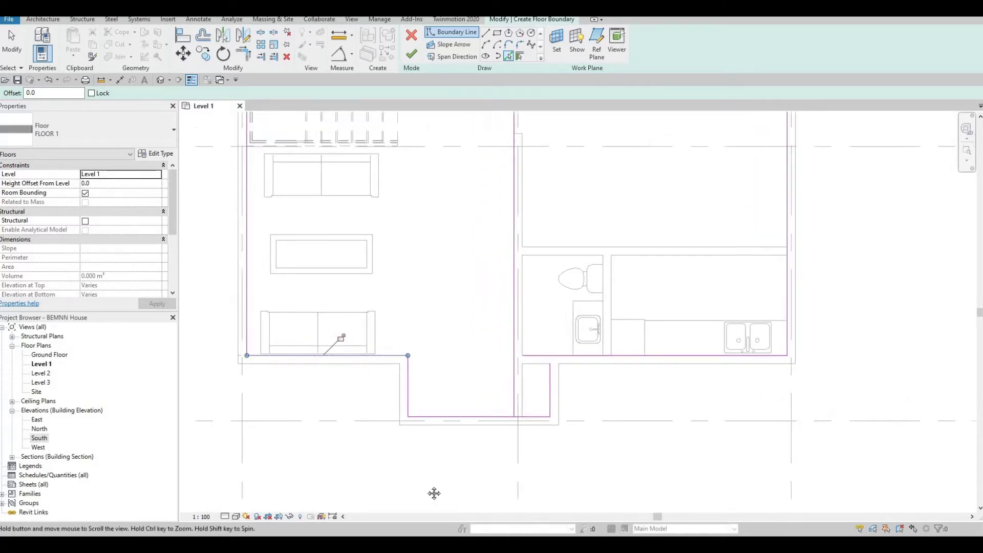
scroll(395, 343, down, 3)
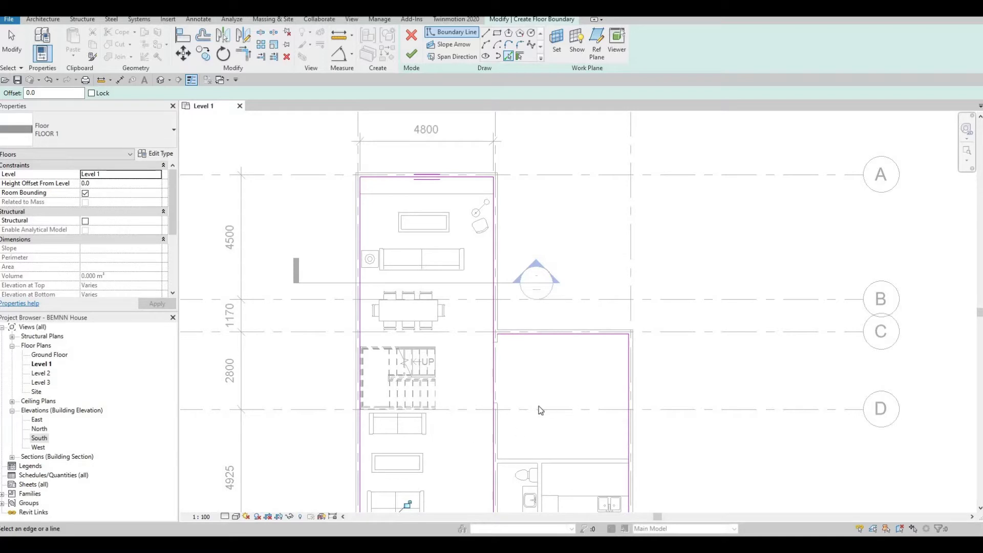
Join the top boundary line with the left vertical line using Trim/Extend to Corner (TR)
key(t)
key(r)
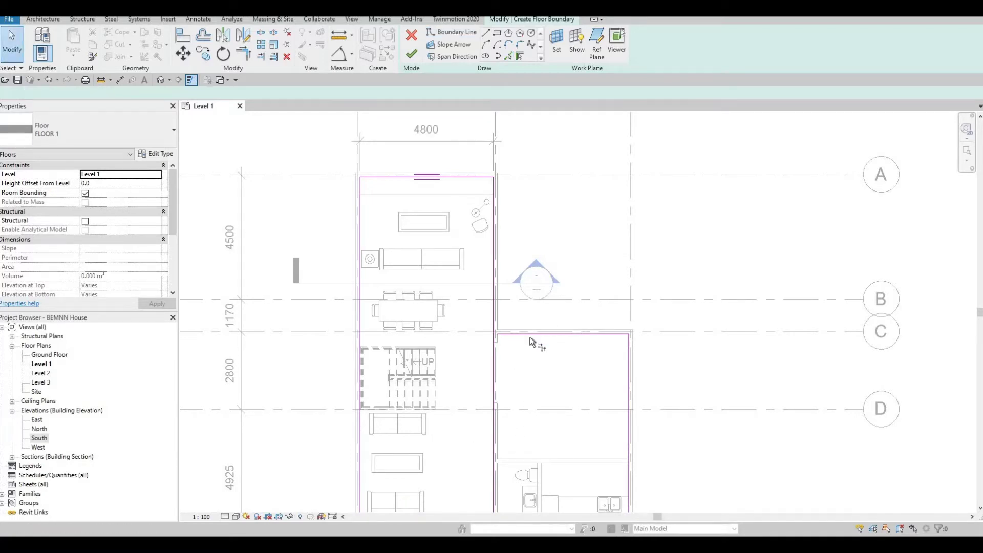
scroll(533, 340, up, 2)
click(512, 336)
scroll(510, 338, up, 2)
click(446, 281)
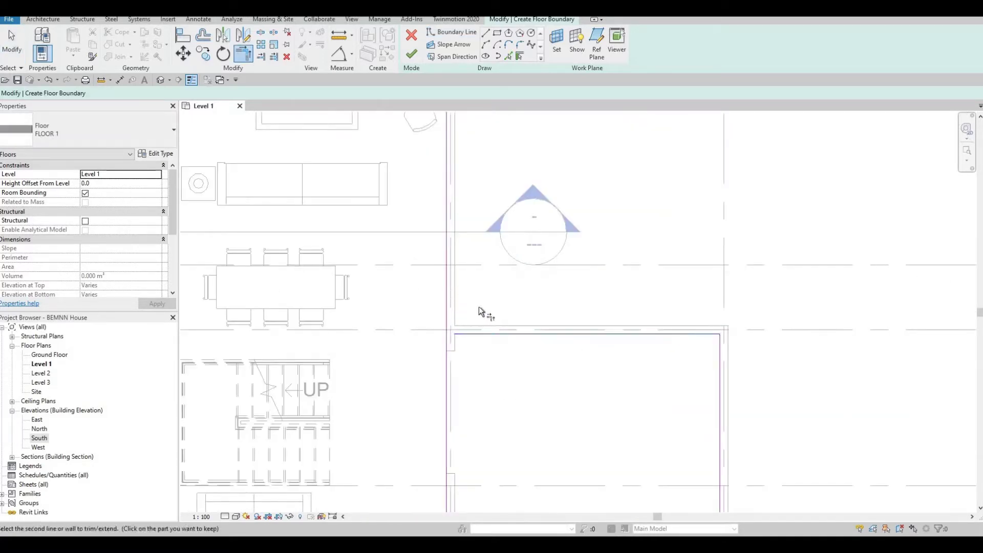
Join the bottom boundary line with the short vertical line into a corner
scroll(588, 389, down, 4)
middle_drag(582, 411, 579, 224)
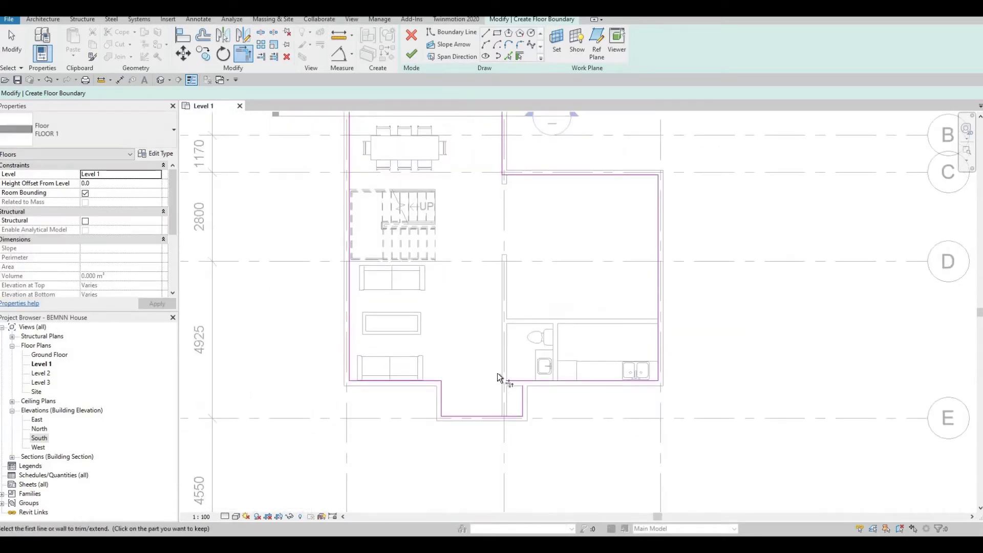
scroll(500, 371, up, 3)
click(501, 374)
click(479, 402)
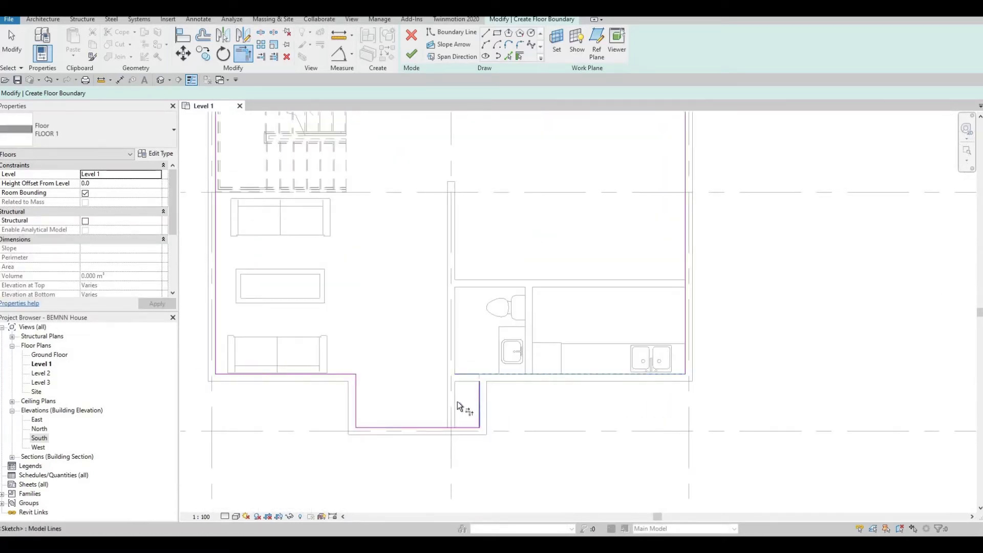
Pan across grids A to F to check the joined outline and clear the trim selection
scroll(463, 371, down, 4)
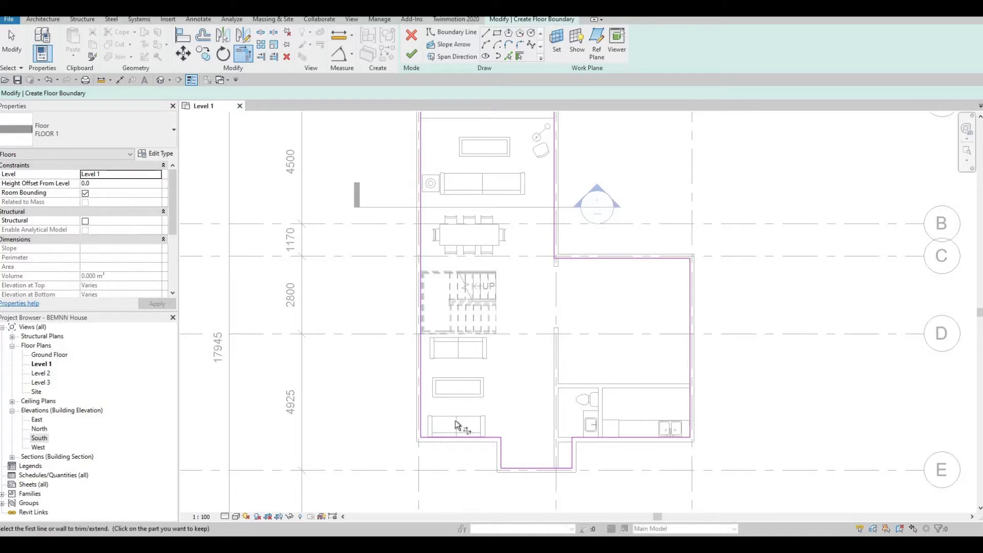
middle_drag(459, 401, 460, 407)
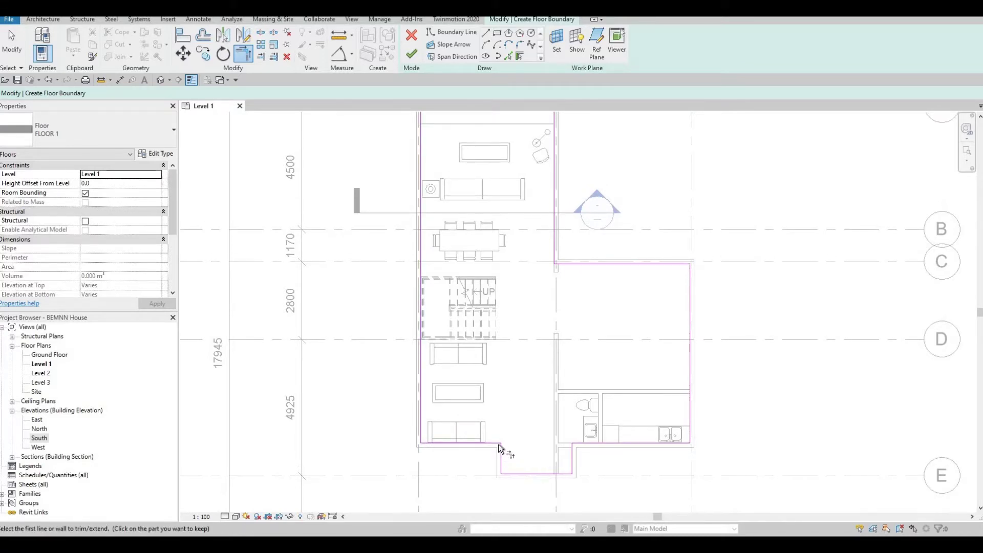
middle_drag(439, 317, 438, 407)
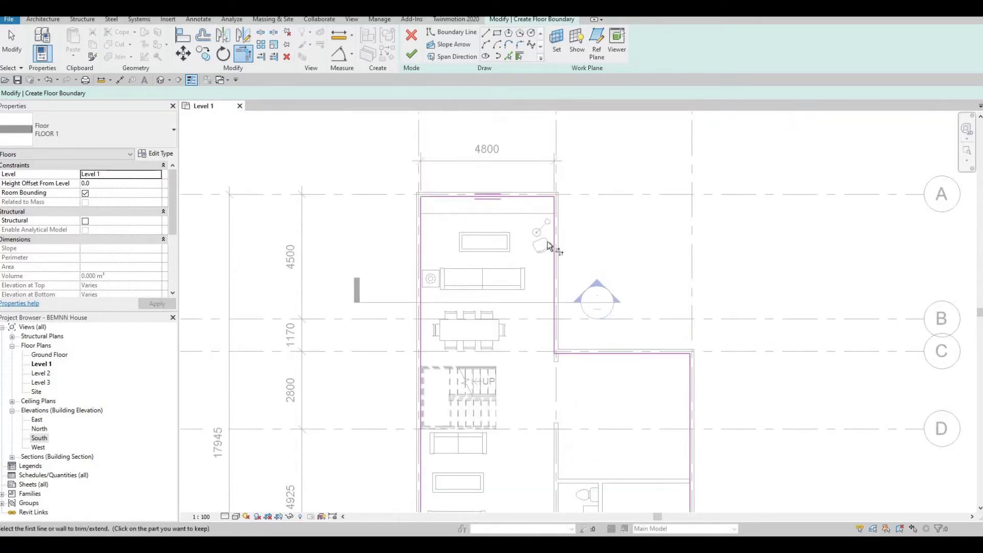
middle_drag(678, 359, 650, 301)
scroll(649, 298, down, 1)
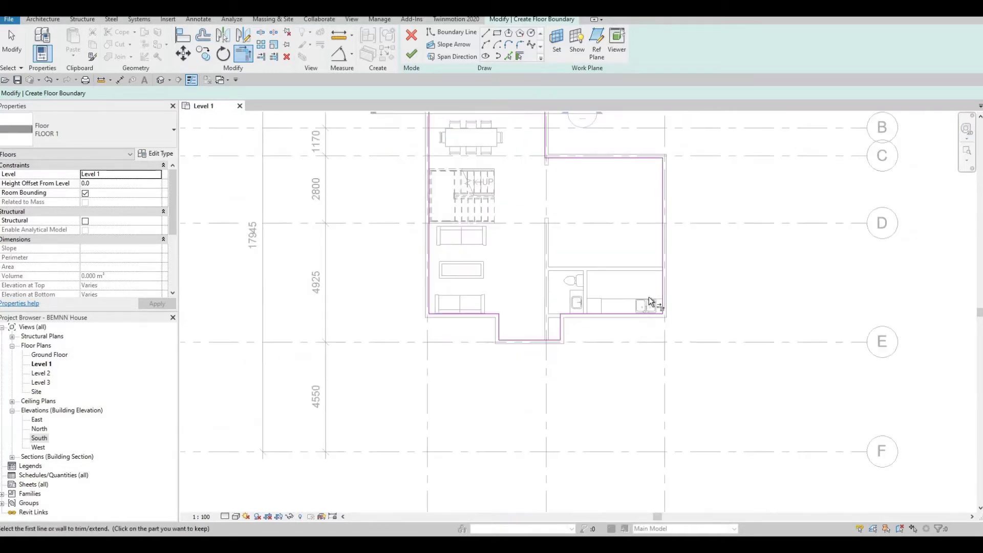
scroll(649, 298, up, 2)
scroll(648, 297, up, 1)
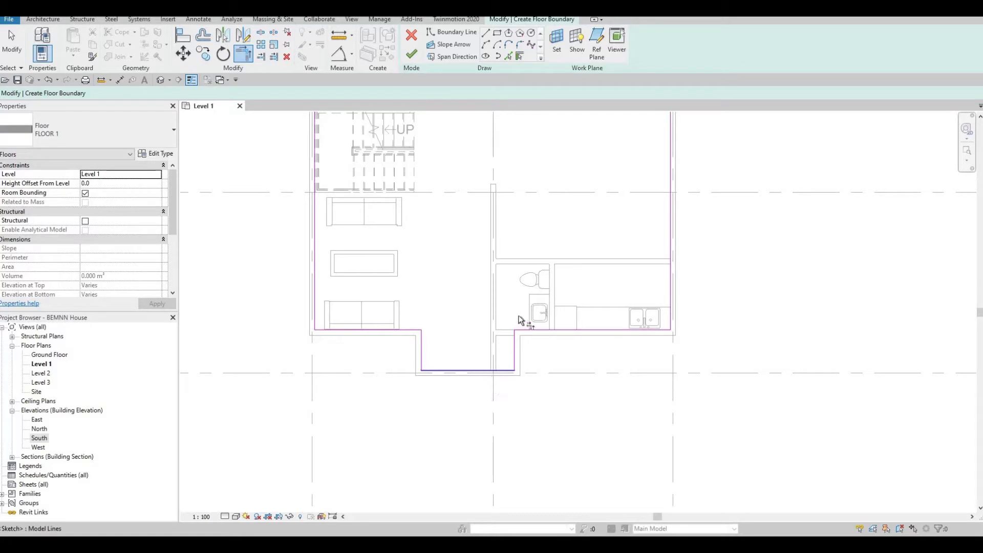
key(t)
key(r)
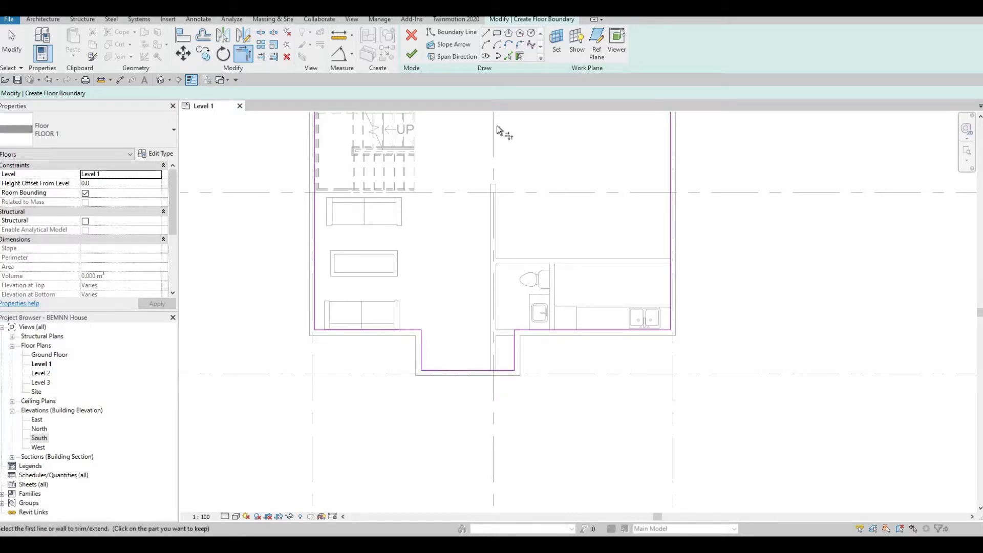
Finish the sketch to create the 92.861 m² FLOOR 1 slab, then deselect and review it
click(408, 57)
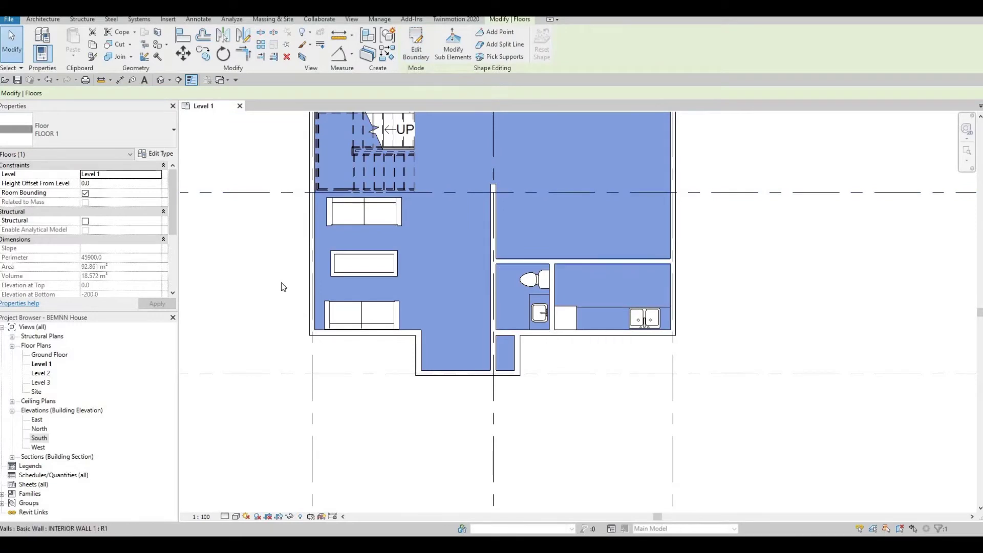
middle_drag(282, 282, 277, 316)
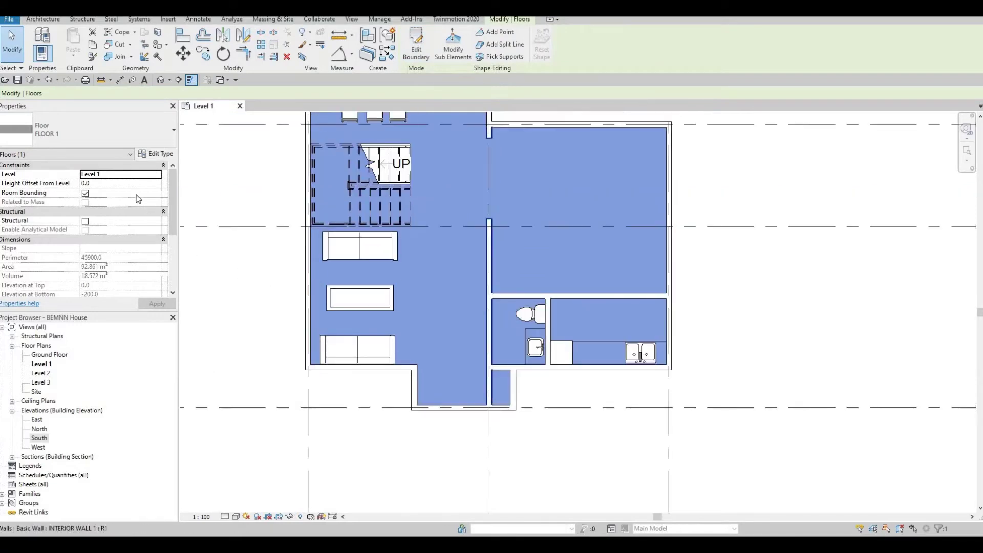
click(461, 338)
scroll(517, 338, down, 1)
scroll(500, 339, down, 1)
middle_drag(503, 226, 497, 287)
scroll(495, 284, down, 2)
middle_drag(424, 423, 400, 321)
scroll(423, 302, up, 3)
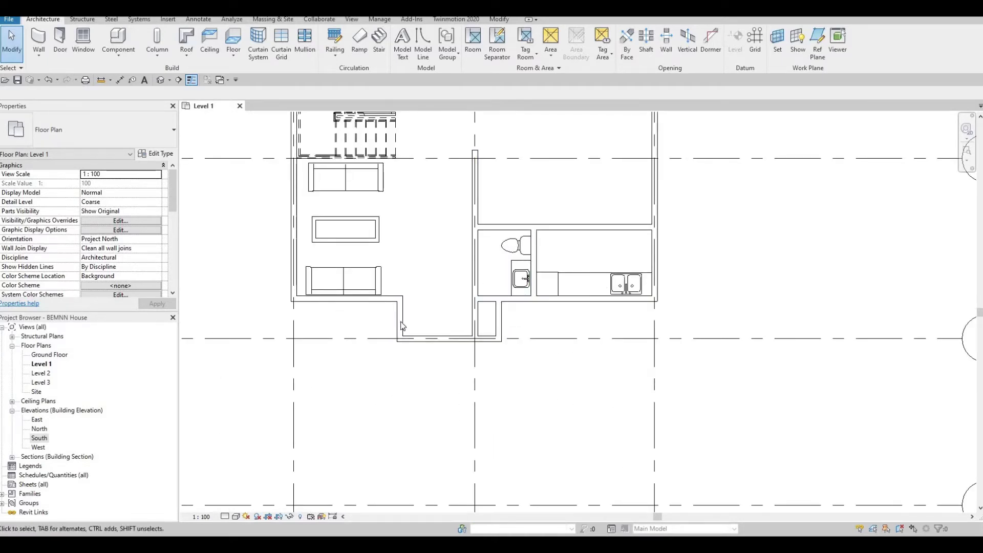
Tab-select the Level 1 floor and reopen its boundary sketch with Edit Boundary
key(Tab)
key(Tab)
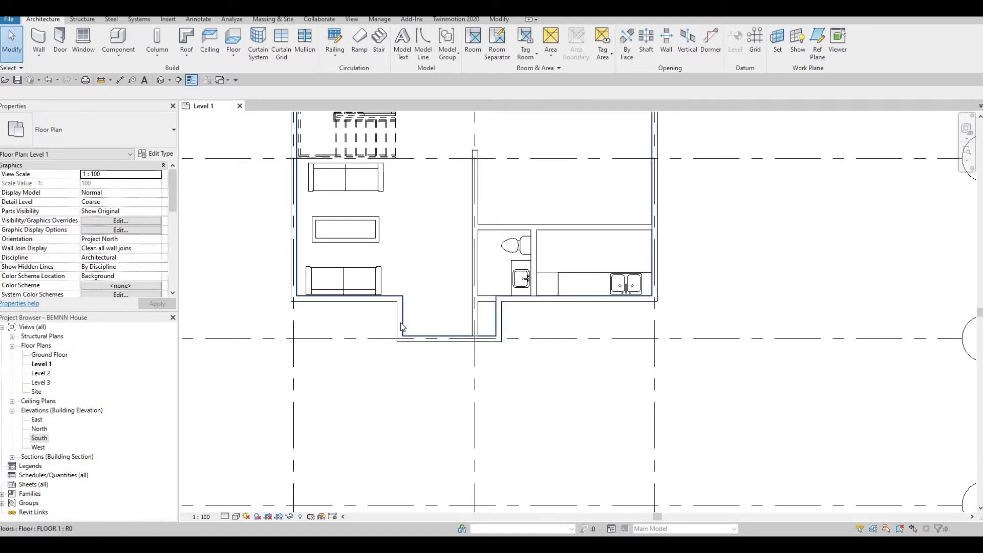
click(494, 311)
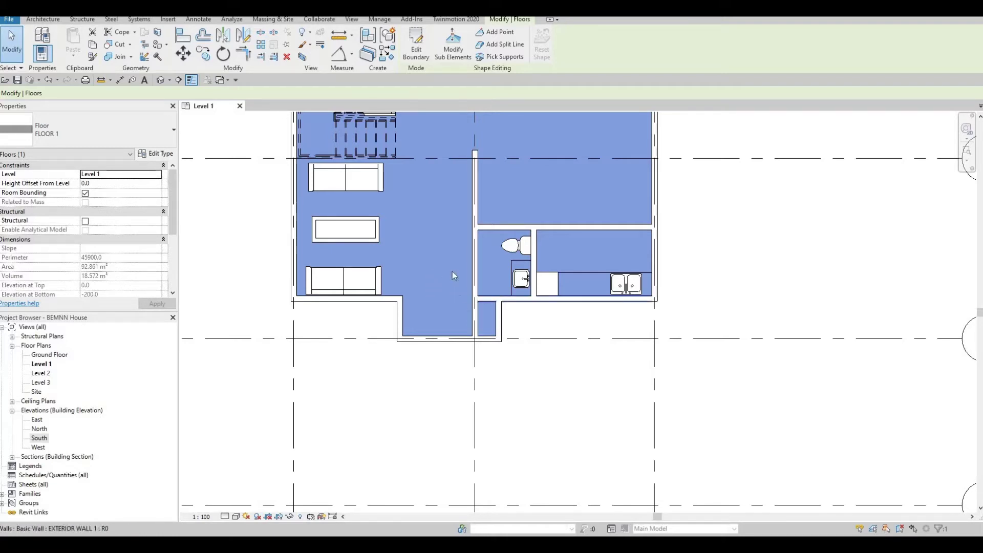
click(418, 54)
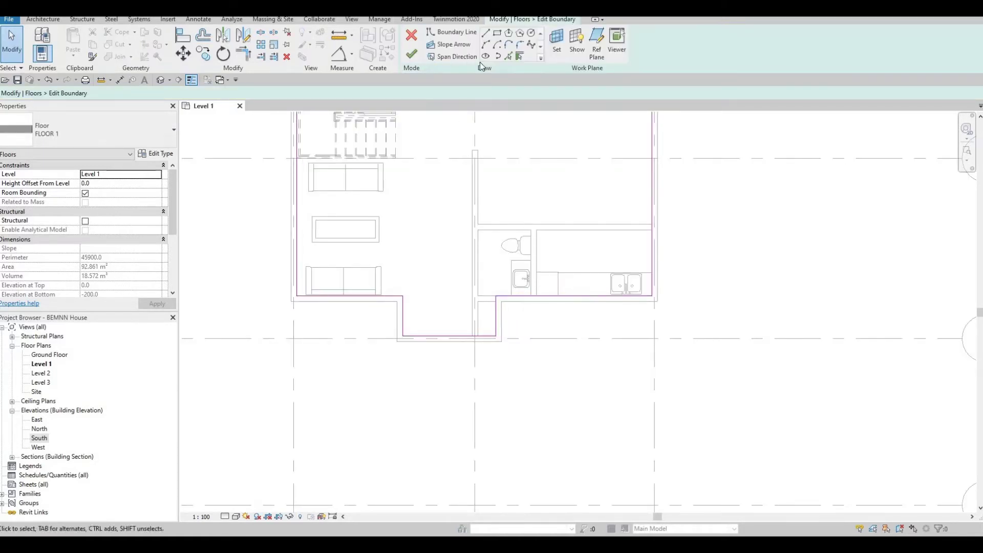
Pick the bathroom's inner and bottom walls as new boundary lines
click(510, 57)
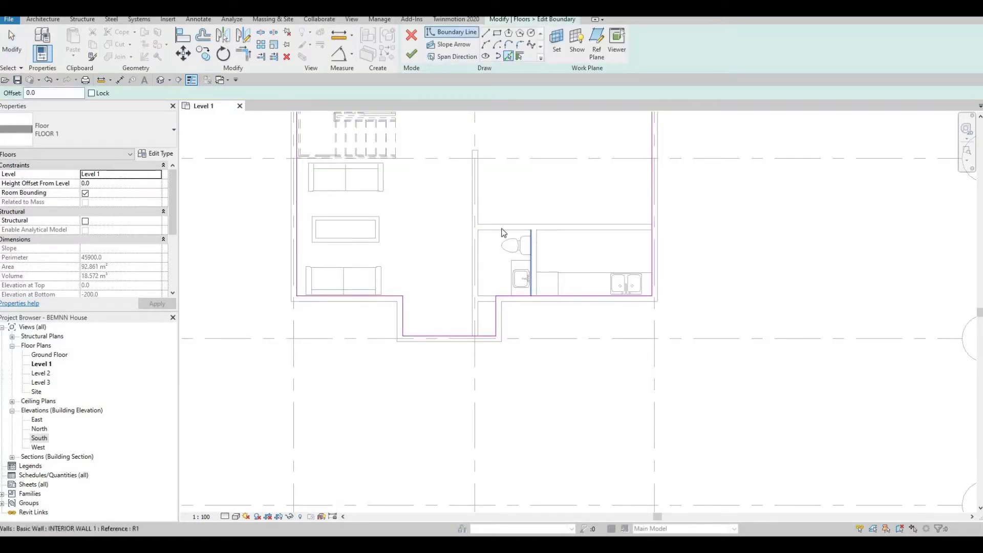
click(475, 245)
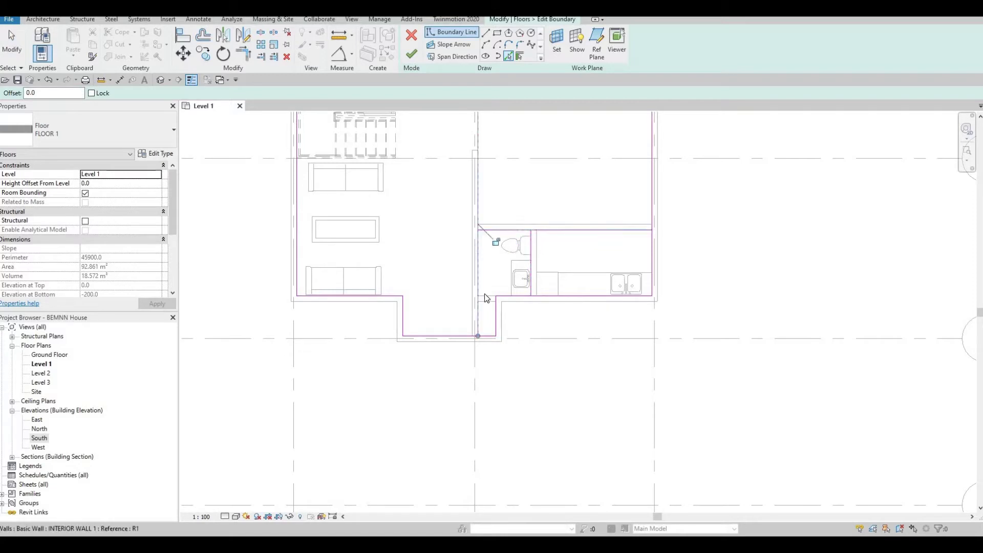
click(511, 311)
key(Escape)
key(Escape)
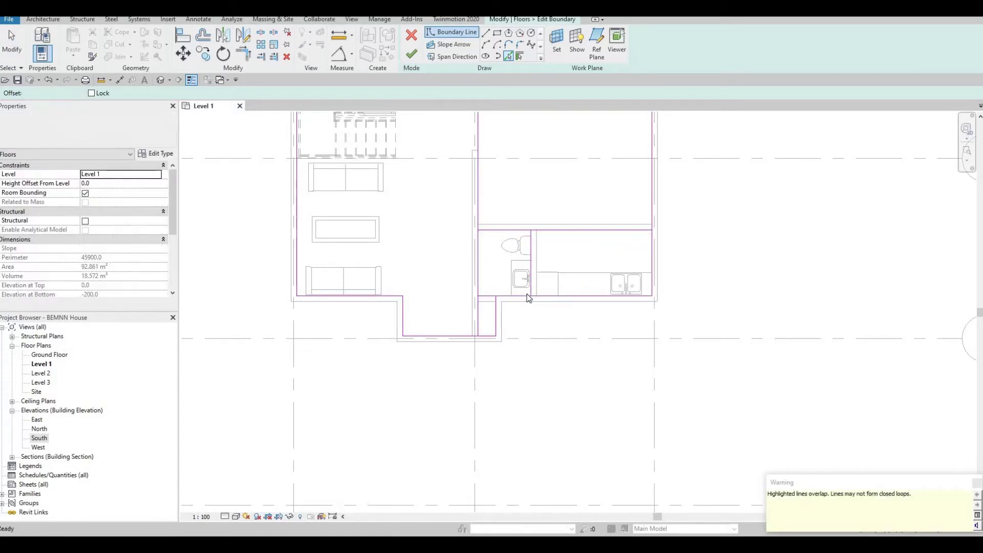
Trim the overlapping bottom line into a clean corner with TR
key(t)
key(r)
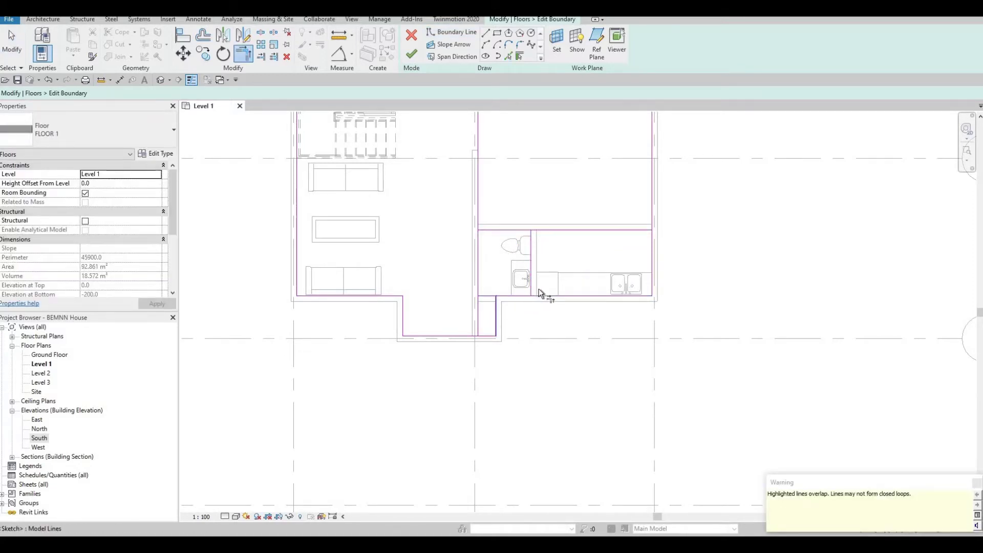
click(535, 294)
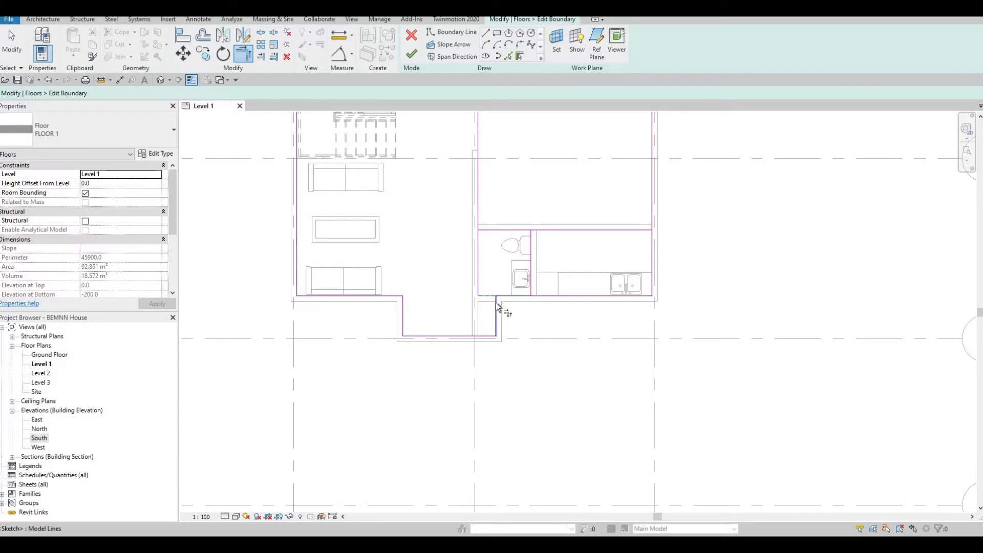
Trim the bathroom's bottom and top boundary lines into corners, dismissing the join error
click(496, 303)
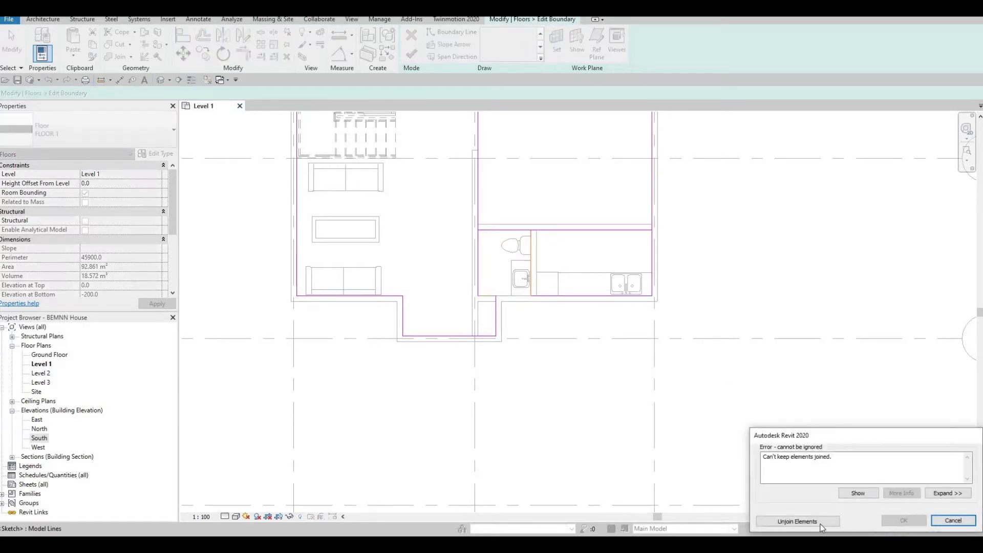
click(821, 527)
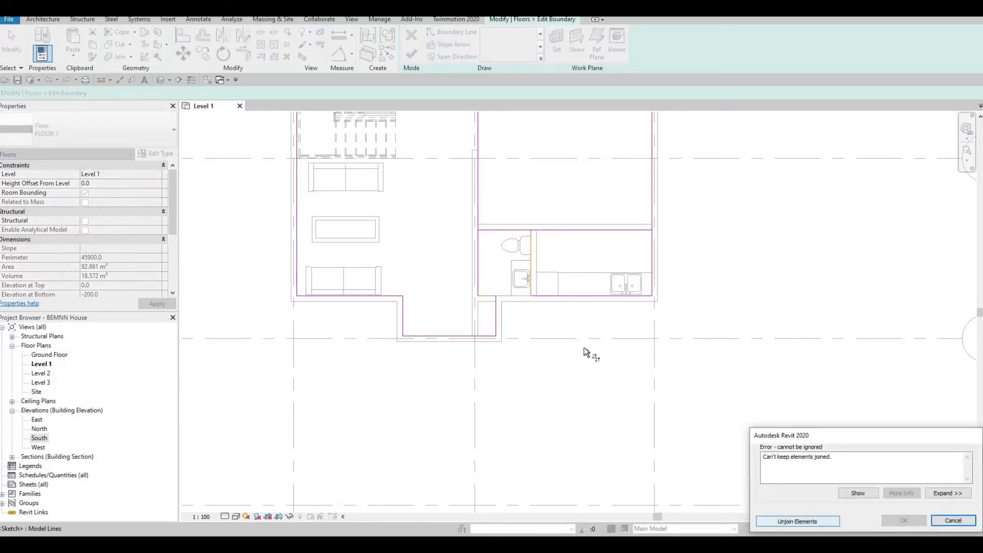
key(t)
key(r)
click(533, 249)
click(489, 230)
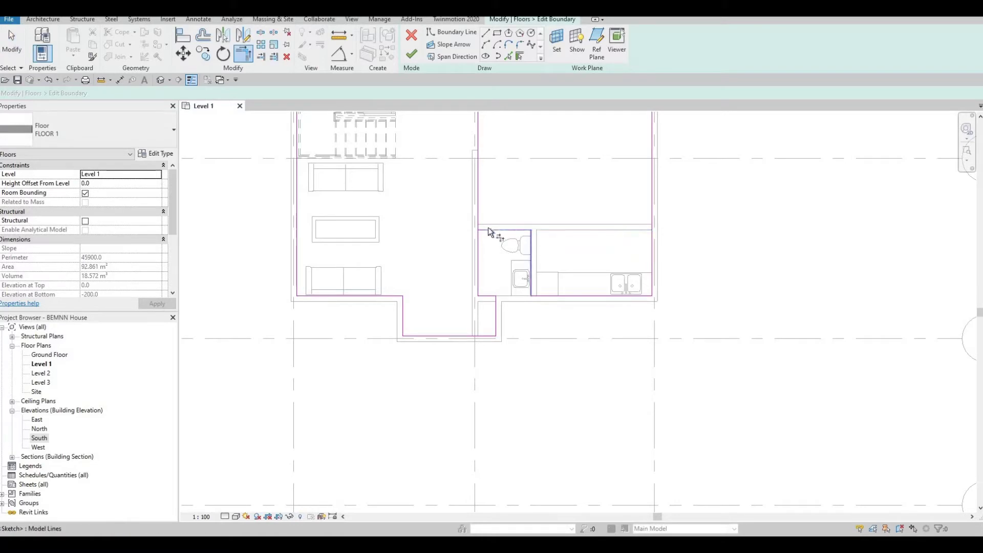
Exit trimming, then check the bottom kitchen boundary line and clear the selection
scroll(550, 364, down, 1)
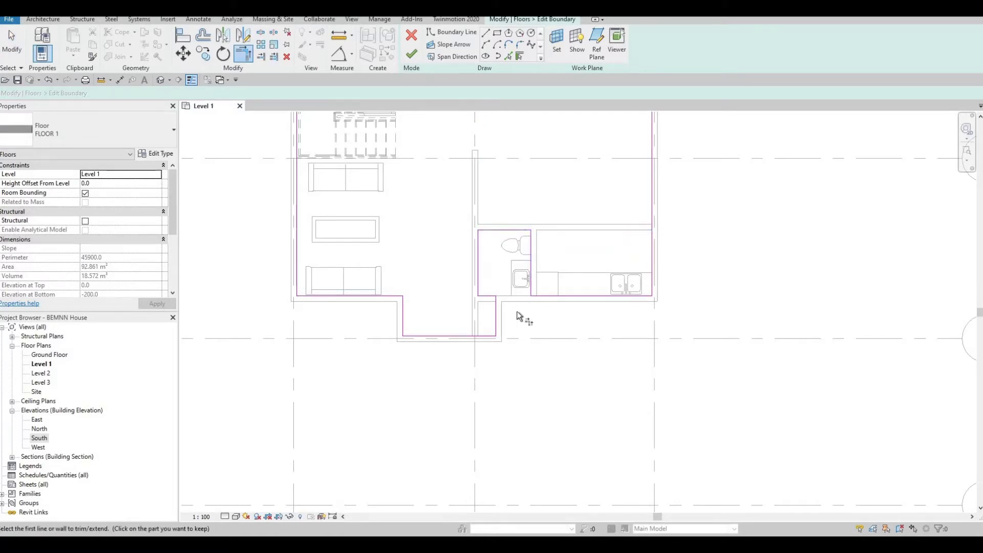
scroll(551, 318, up, 2)
key(Escape)
click(559, 308)
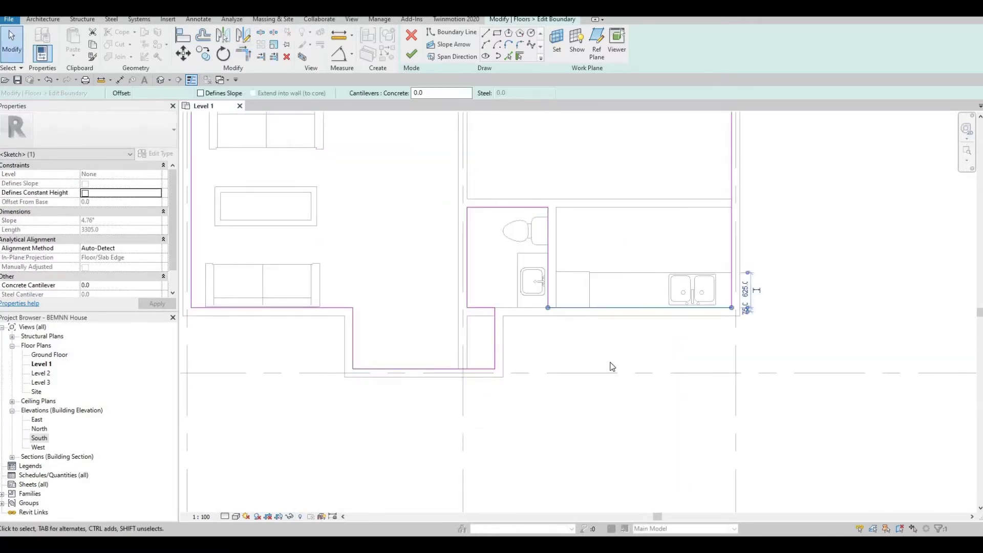
key(Escape)
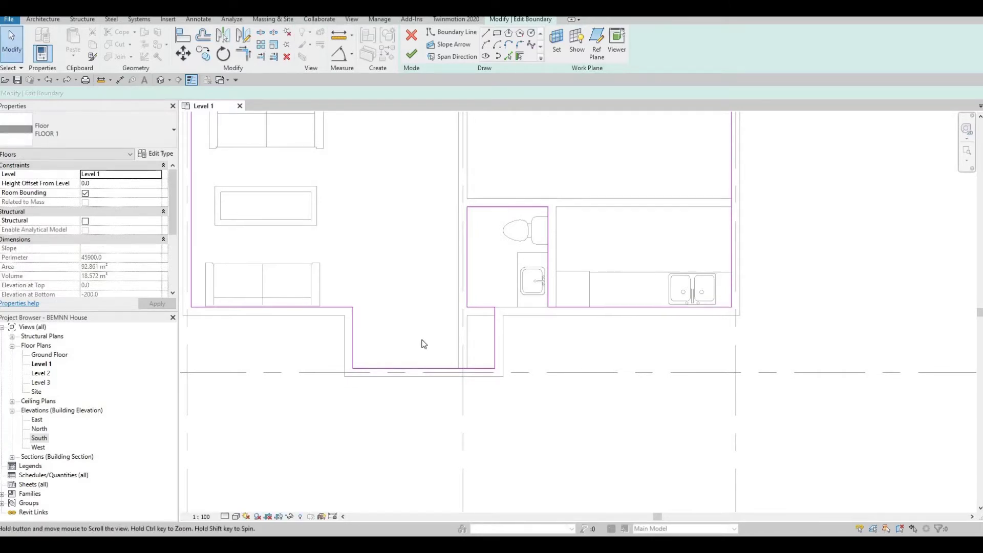
scroll(576, 363, down, 2)
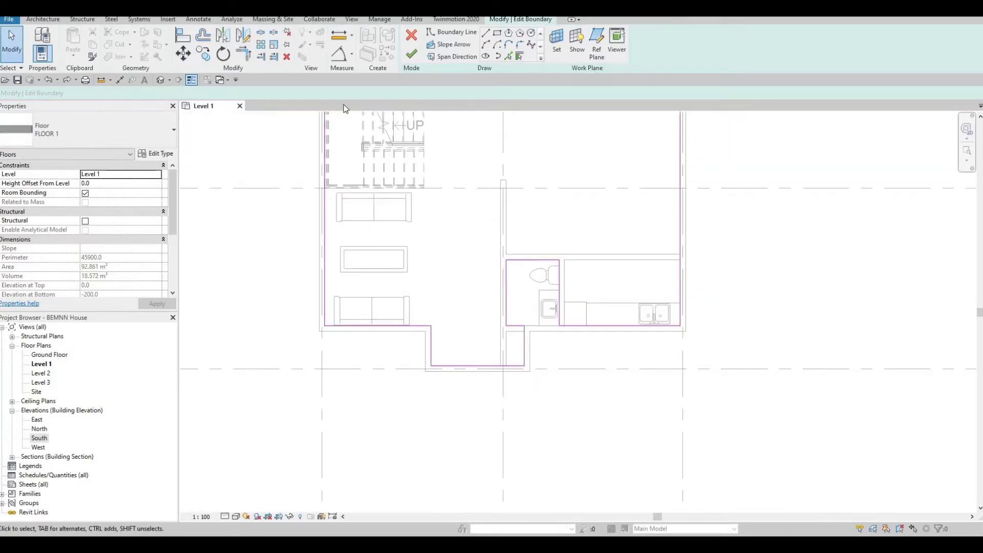
Finish the floor boundary edit, then reselect the Level 1 floor and reopen Edit Boundary
click(412, 55)
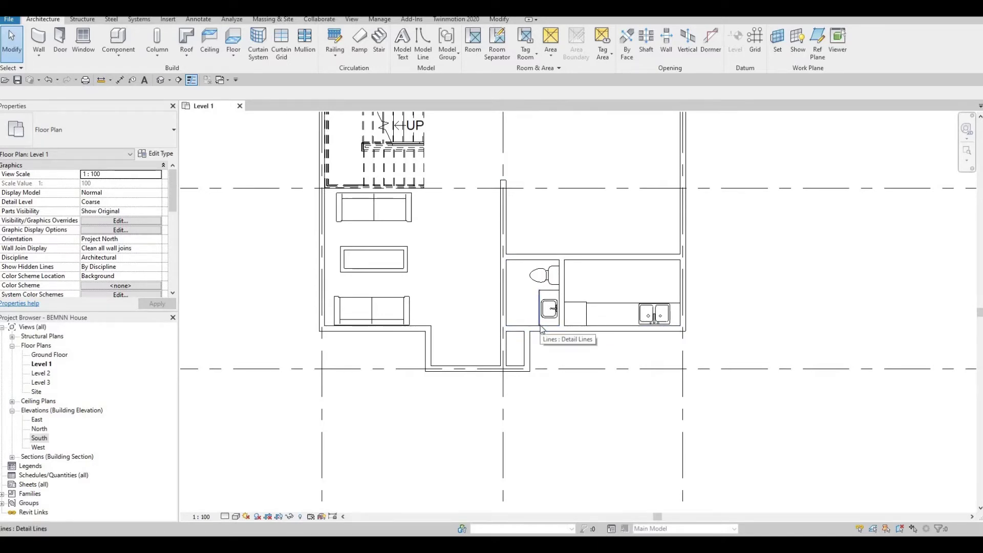
key(Tab)
click(500, 355)
key(Escape)
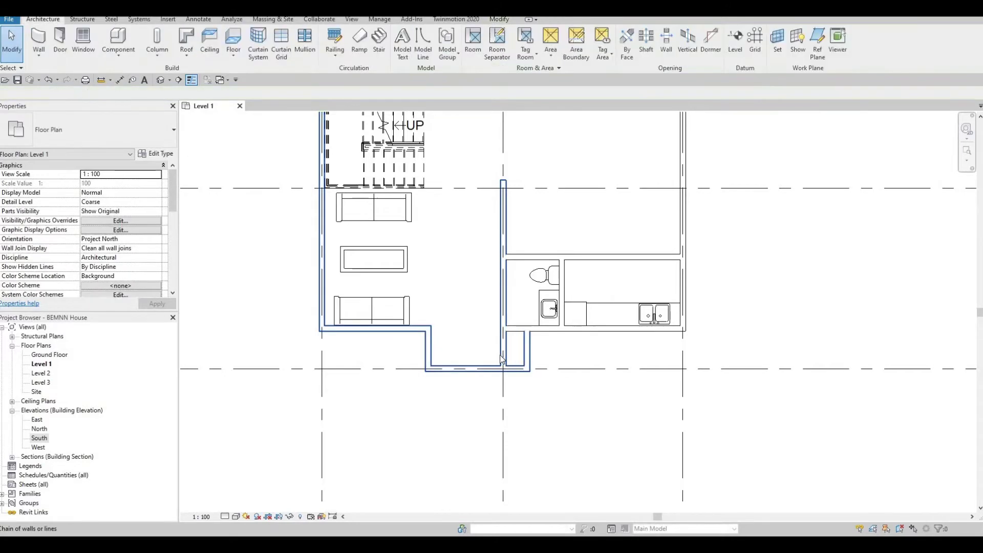
key(Tab)
key(Tab)
key(Tab)
key(Tab)
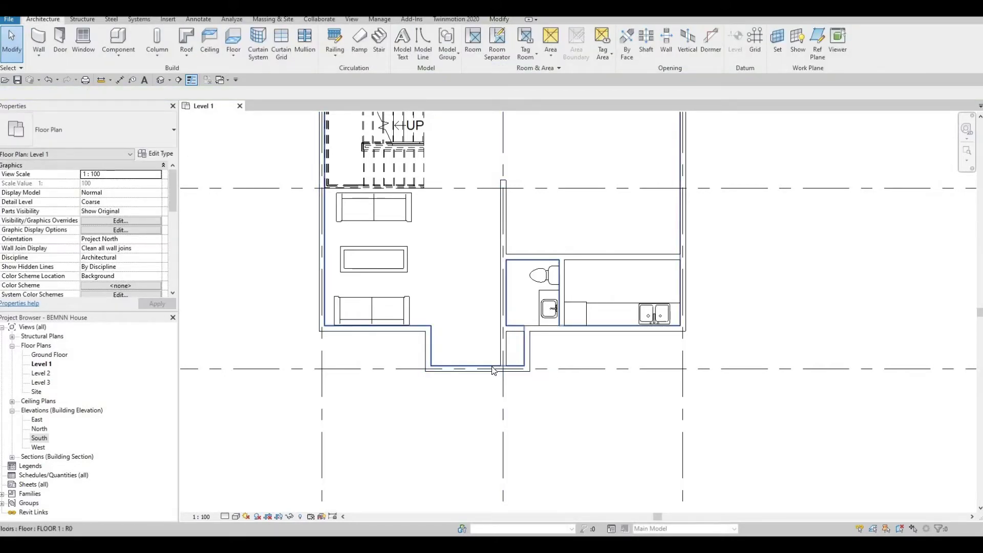
key(Tab)
click(333, 269)
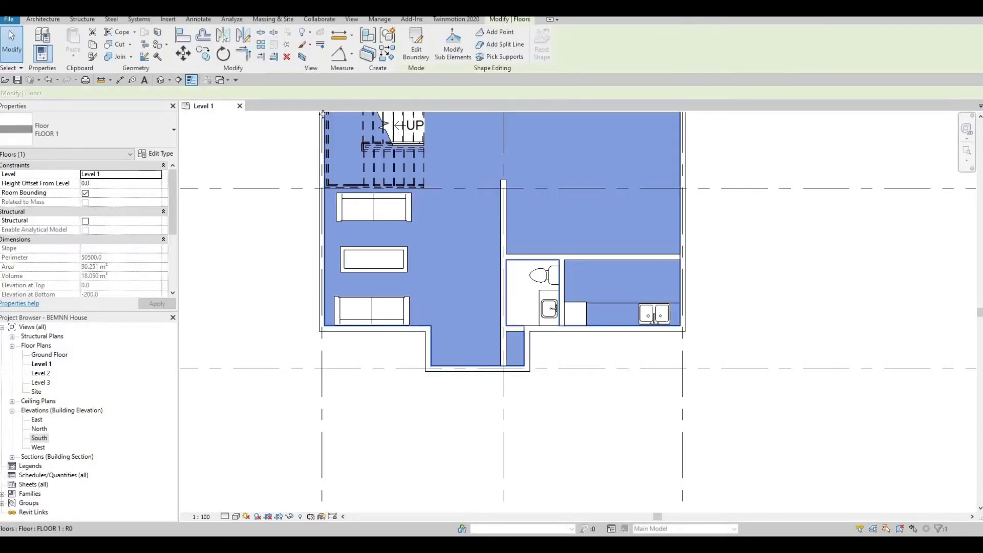
click(405, 62)
Review the FLOOR 1 type's 200 mm Granite structure layers and close without changes
click(158, 154)
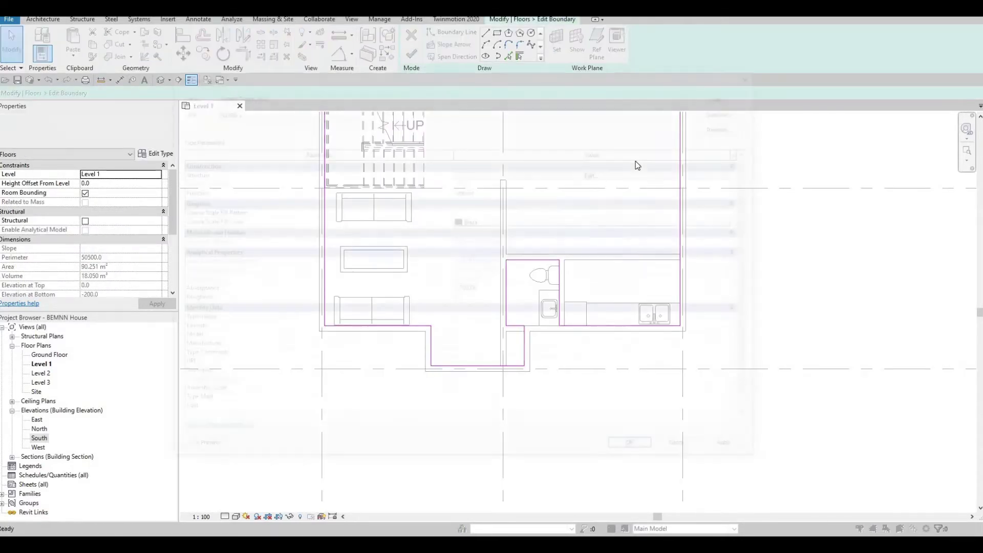
click(489, 173)
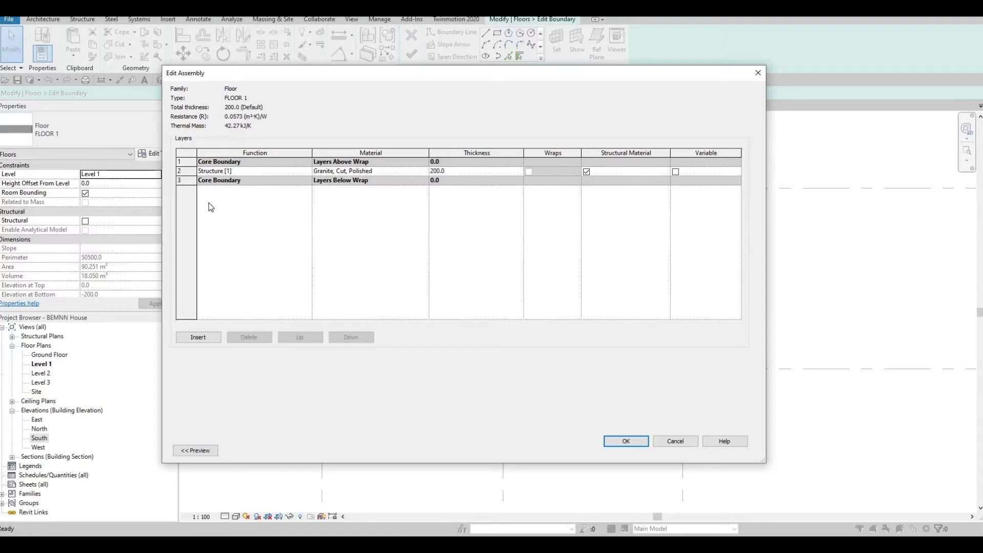
click(678, 442)
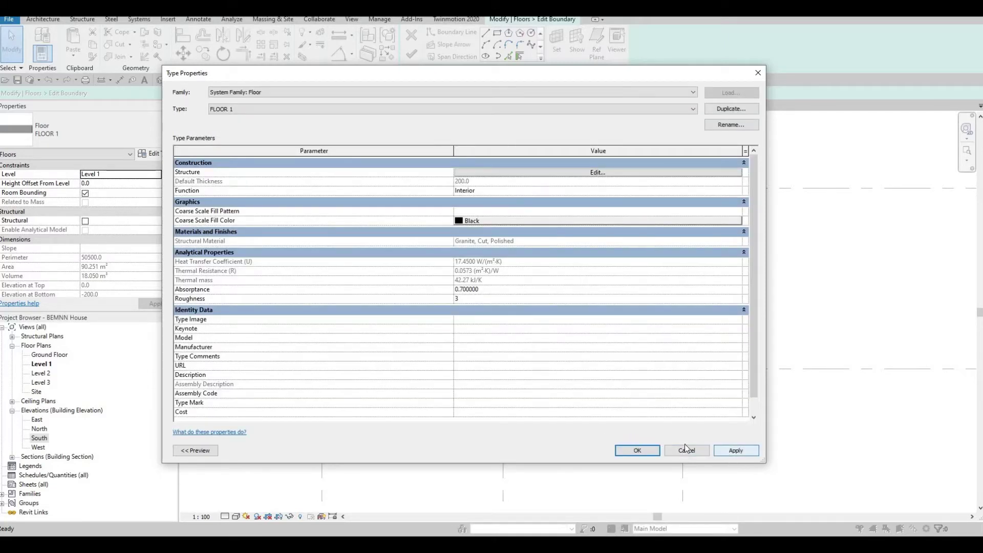
click(643, 453)
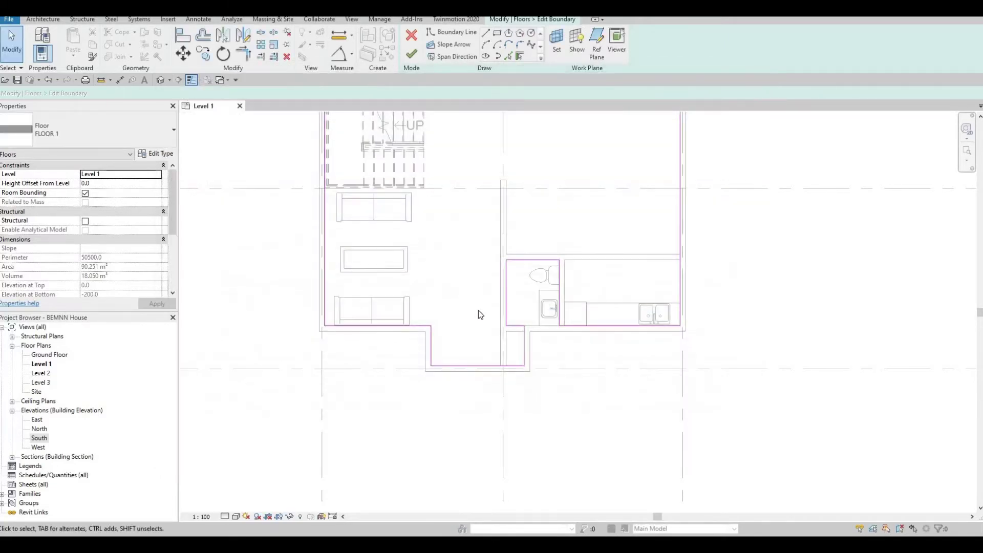
Reselect the FLOOR 1 floor, open its boundary sketch, cancel it, and pan the plan
scroll(463, 326, up, 3)
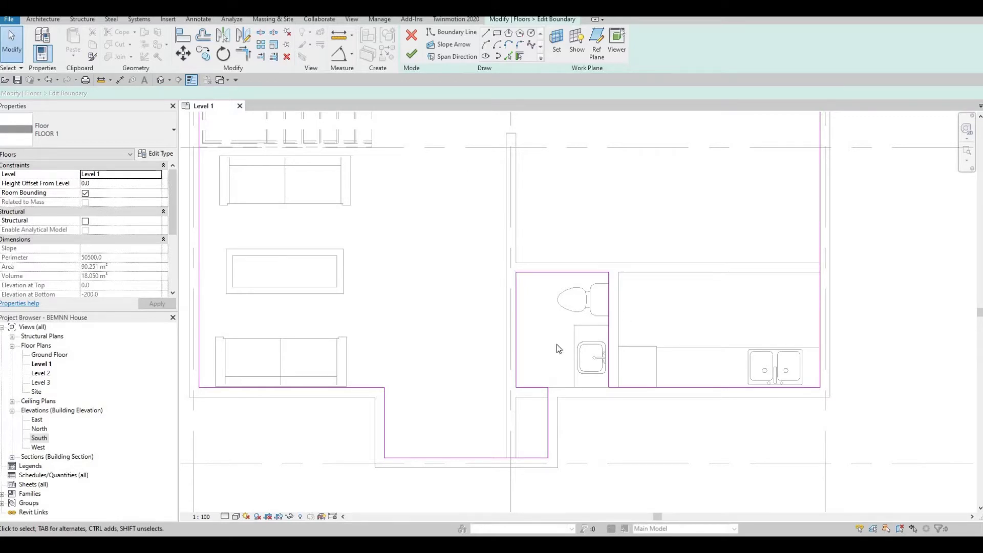
scroll(556, 336, down, 3)
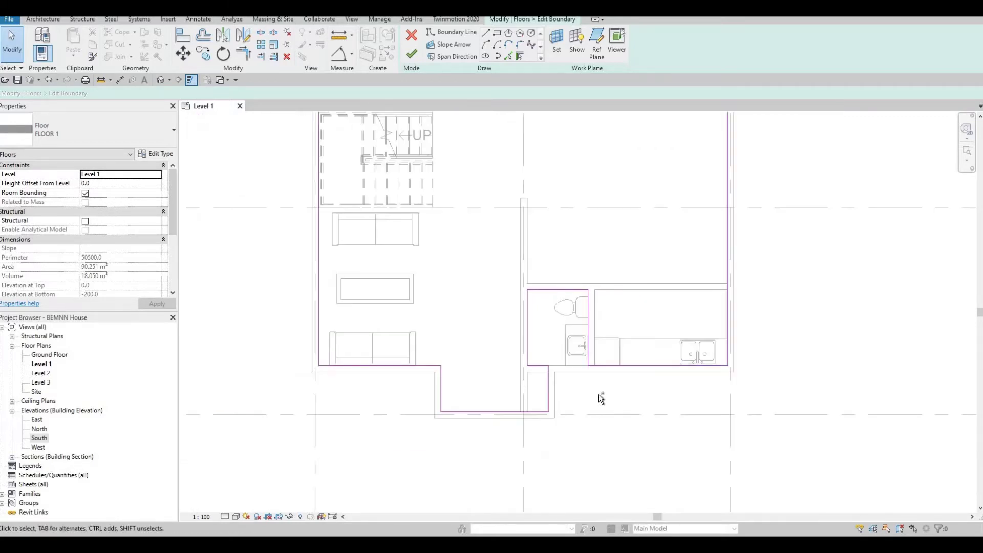
scroll(606, 364, down, 2)
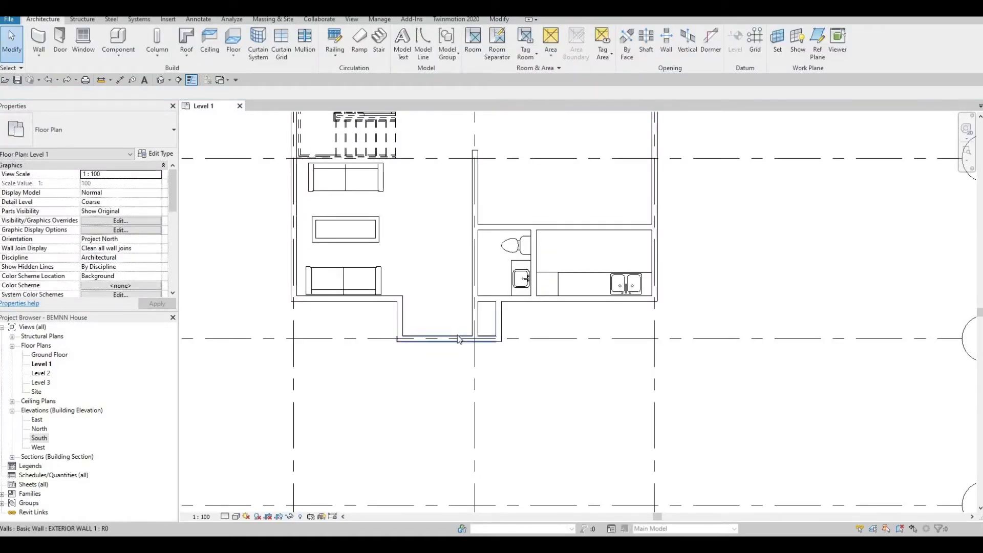
key(Tab)
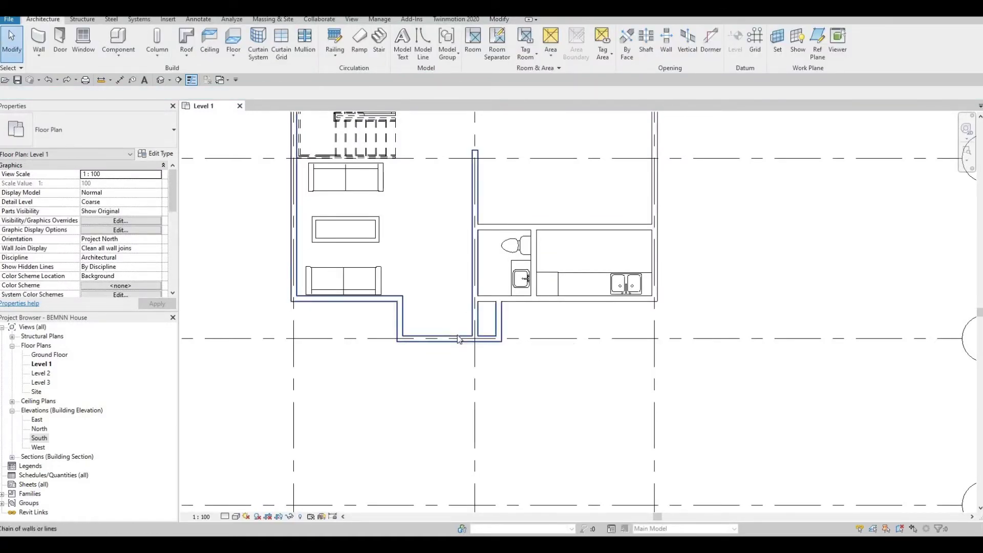
click(539, 251)
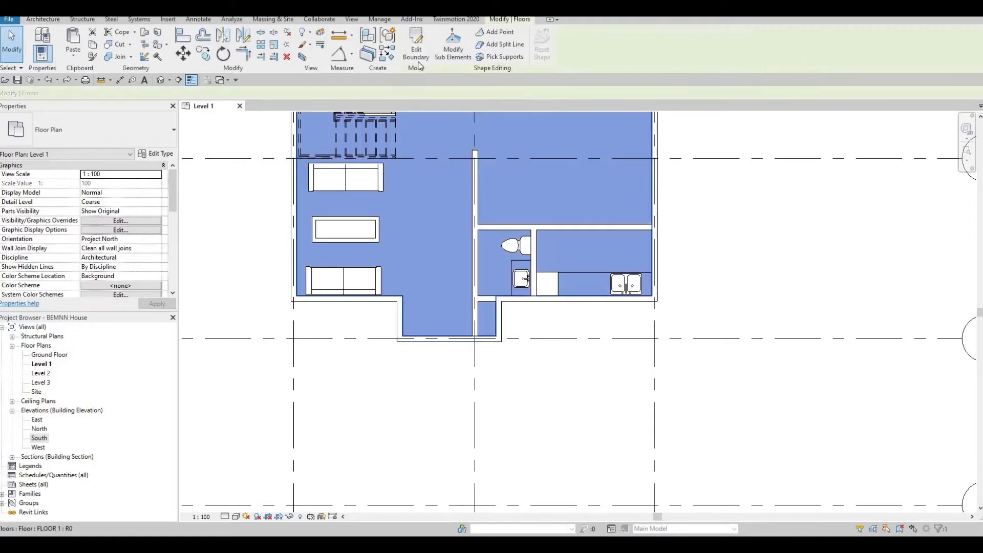
click(415, 46)
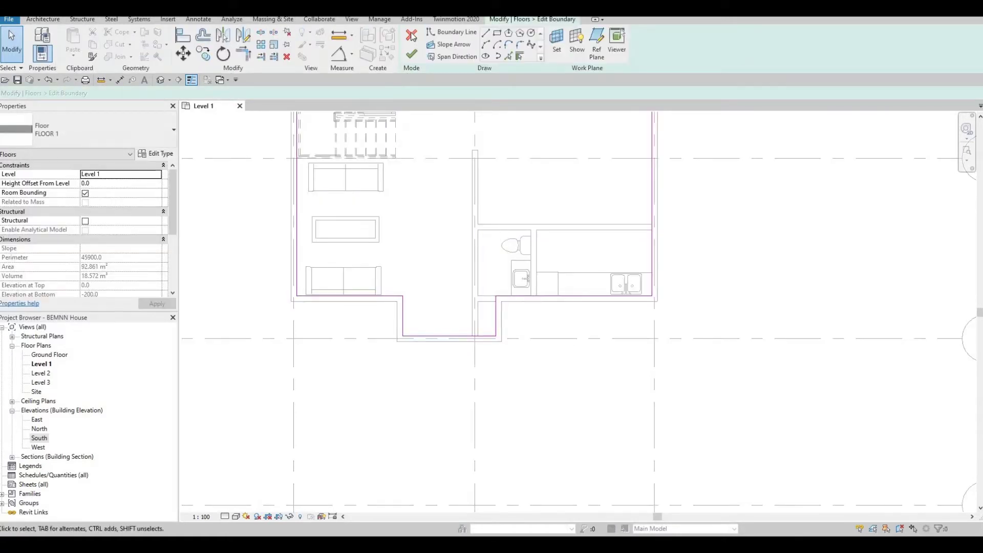
click(412, 35)
click(477, 371)
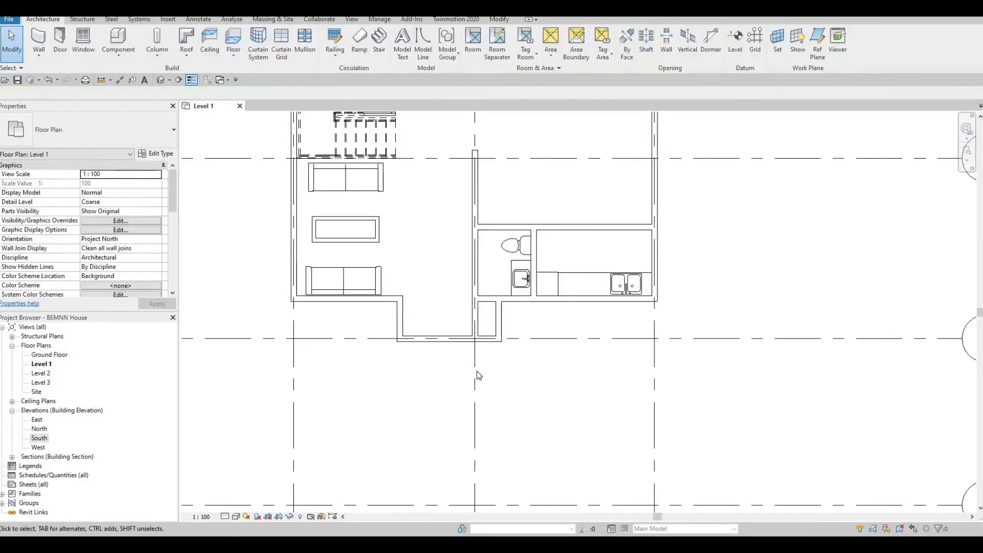
middle_drag(425, 315, 455, 381)
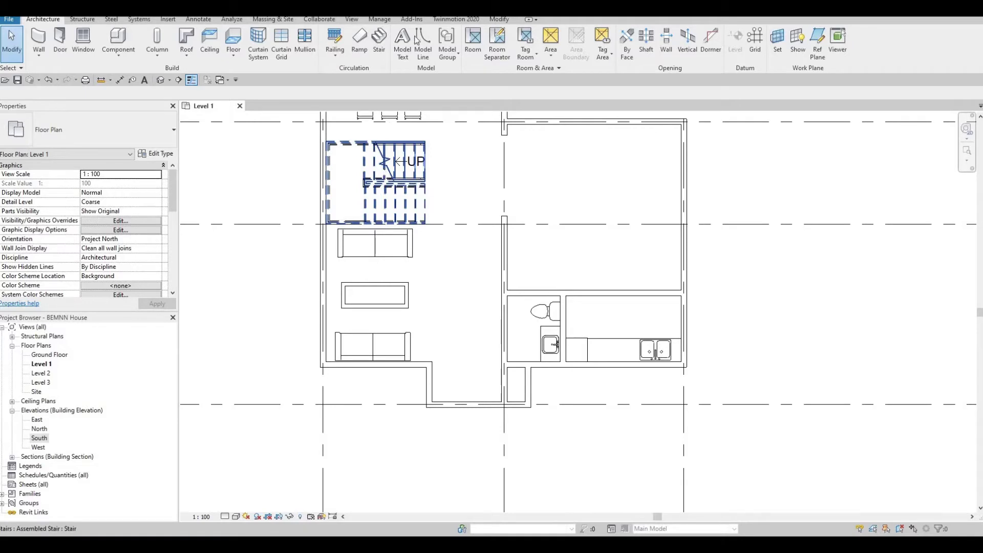
Start a Split Face on the Level 1 floor and place a split line along the exterior wall
click(498, 21)
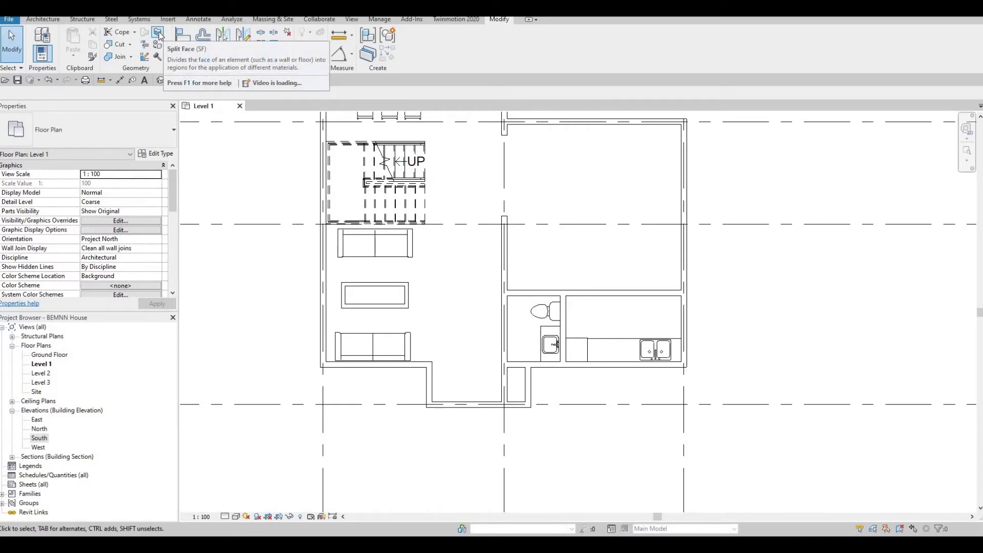
click(182, 52)
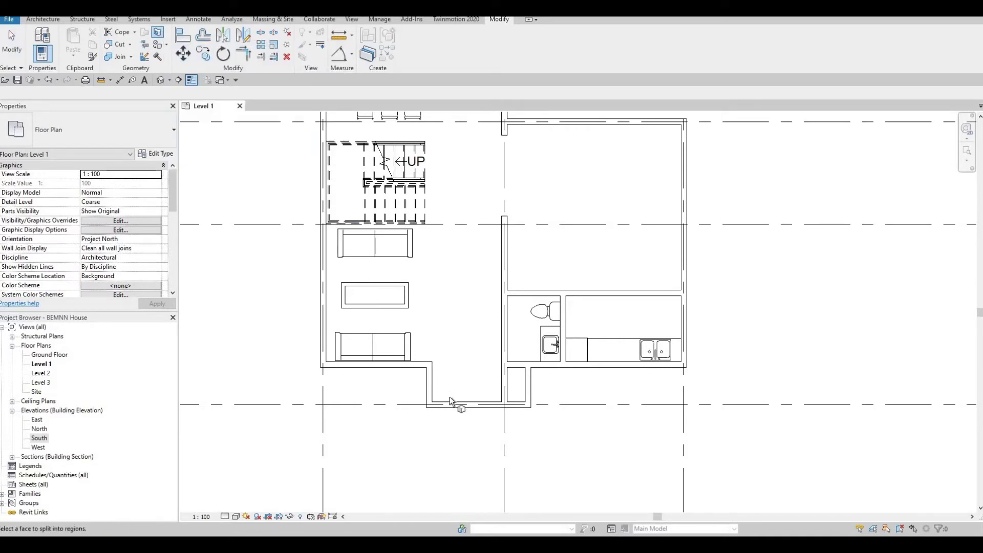
click(583, 330)
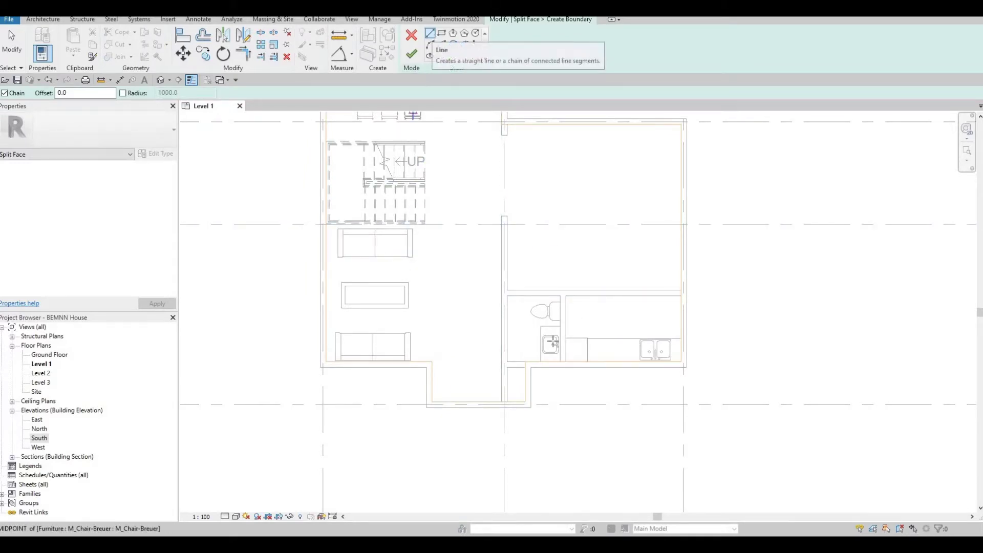
click(430, 34)
scroll(576, 394, up, 3)
scroll(533, 327, up, 2)
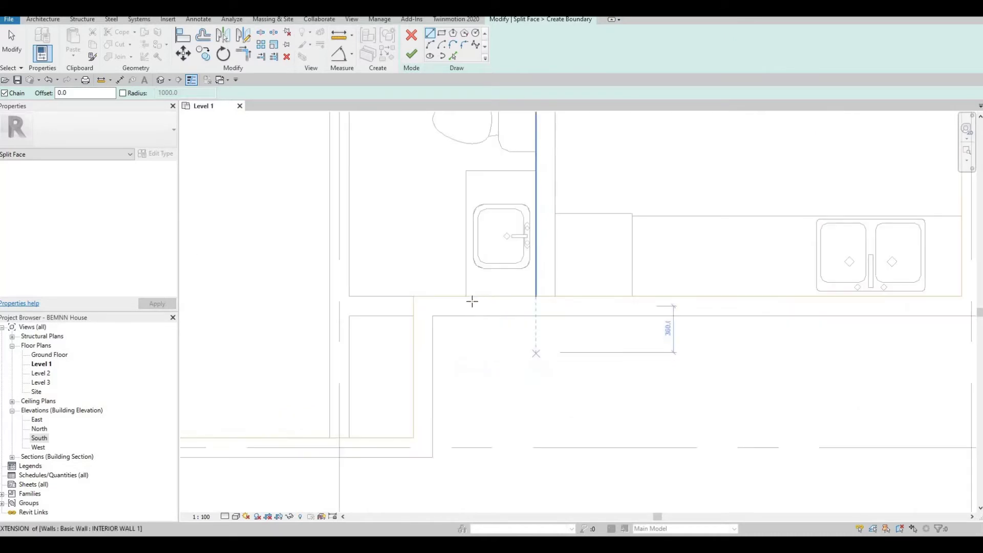
click(455, 296)
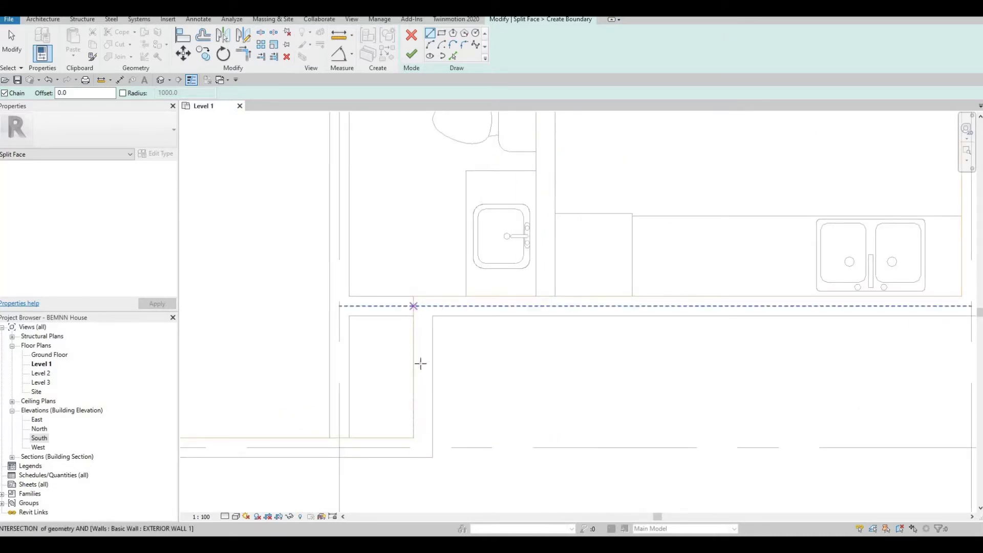
key(Escape)
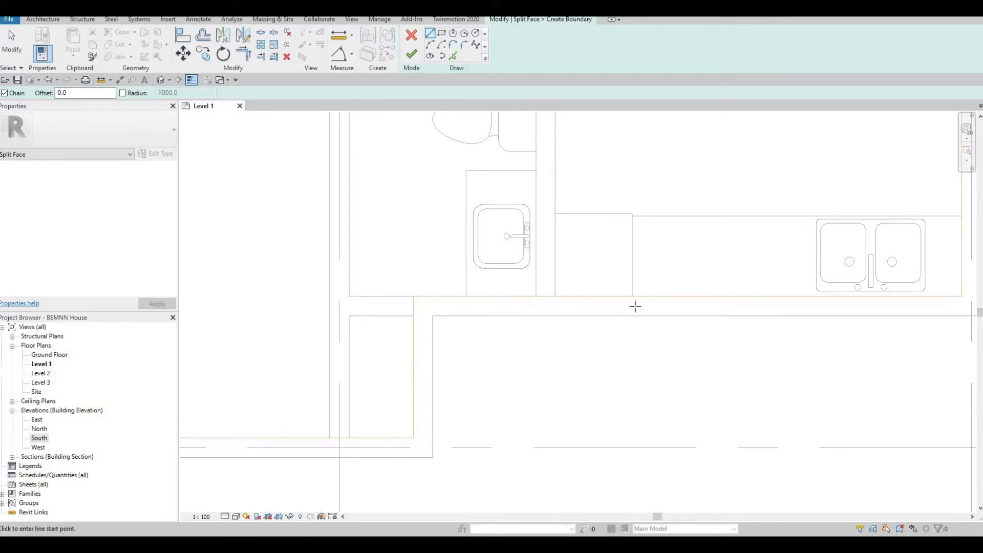
scroll(584, 260, up, 4)
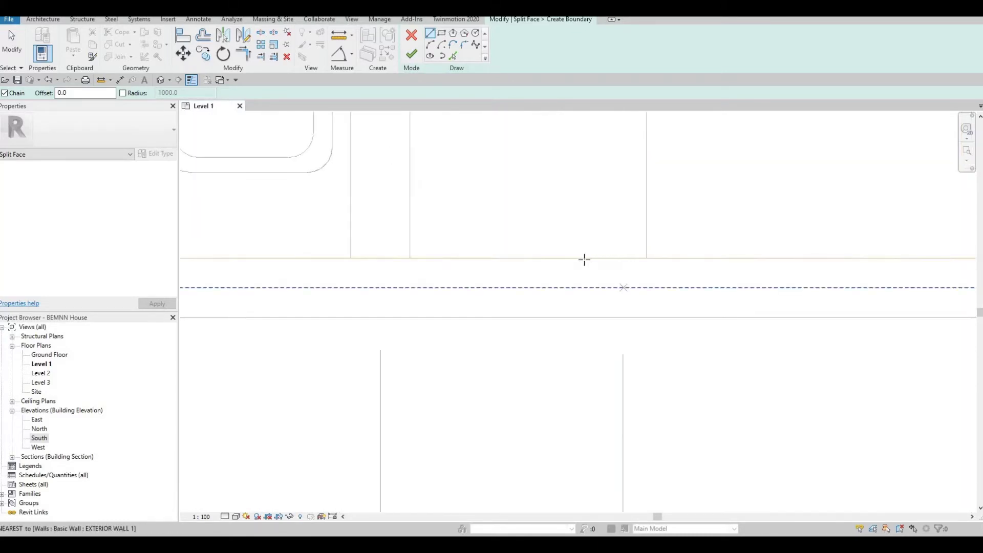
scroll(584, 260, down, 5)
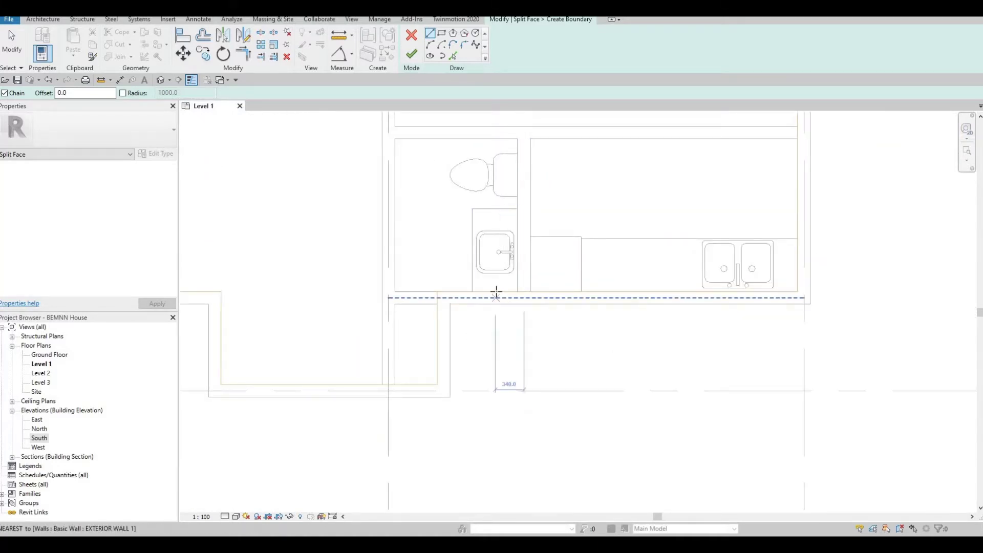
click(497, 303)
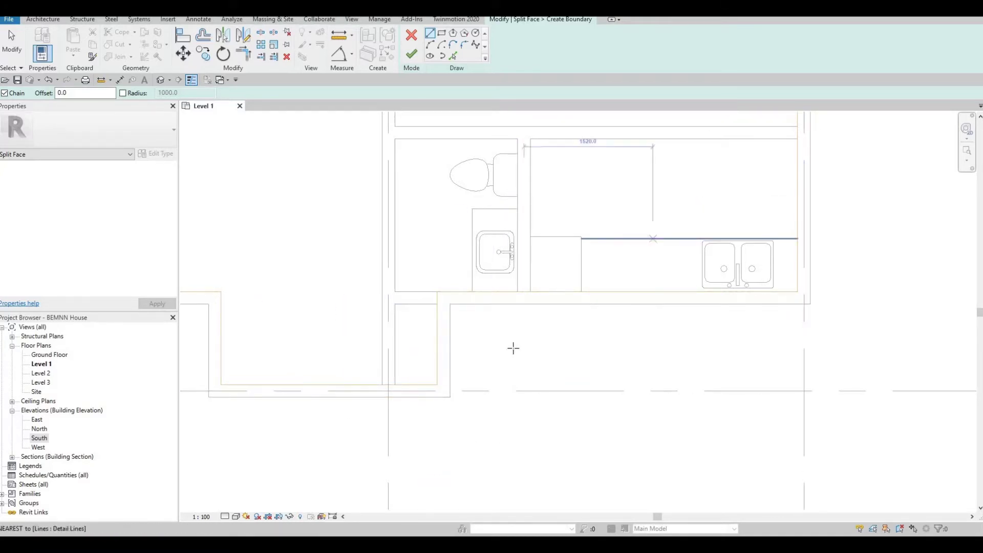
scroll(571, 340, up, 2)
scroll(583, 366, up, 1)
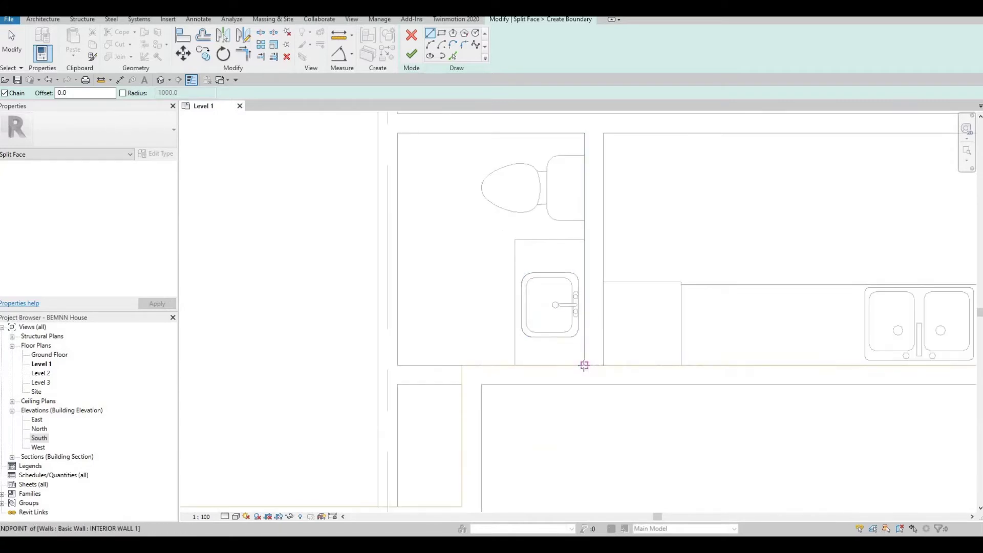
Outline the toilet room along its right, top, left and bottom walls and finish the split
click(585, 366)
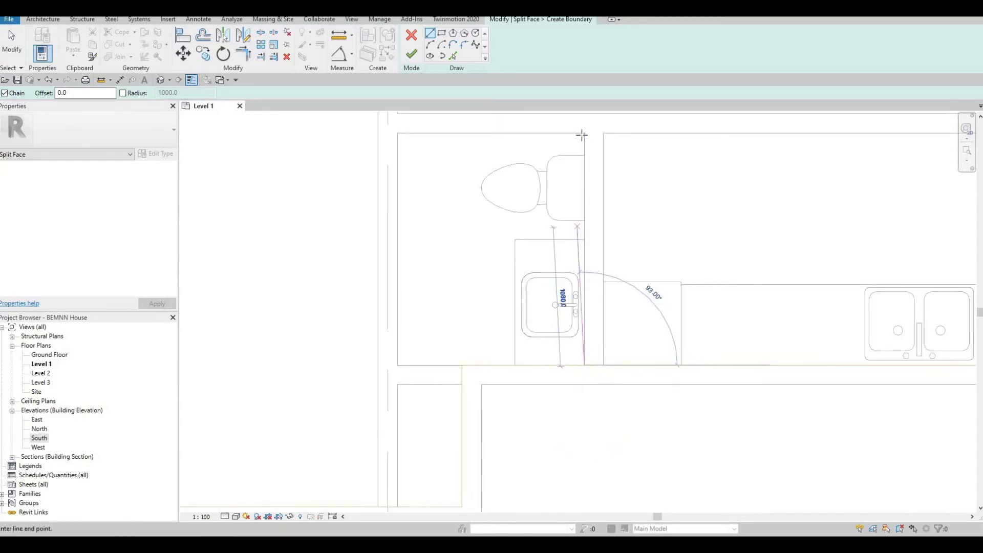
click(585, 133)
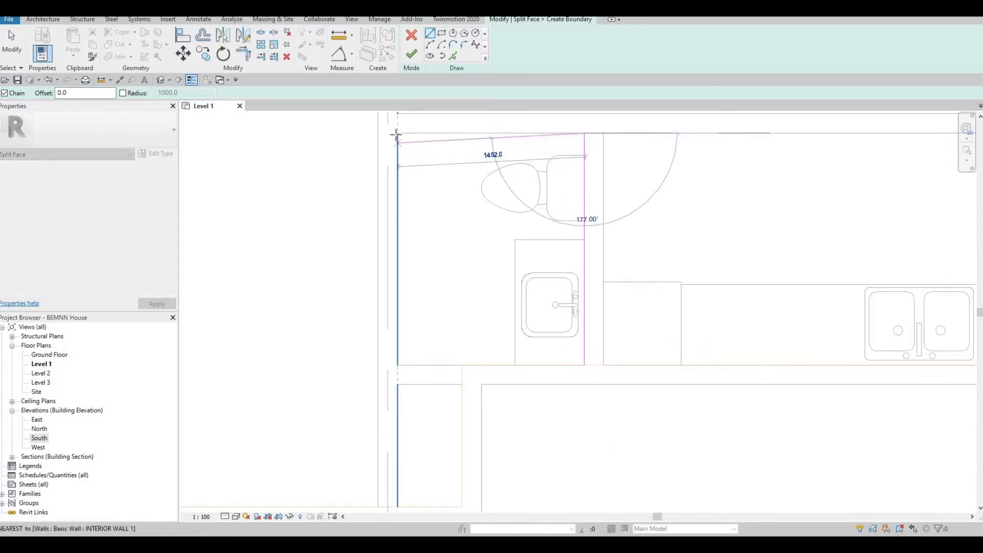
click(397, 133)
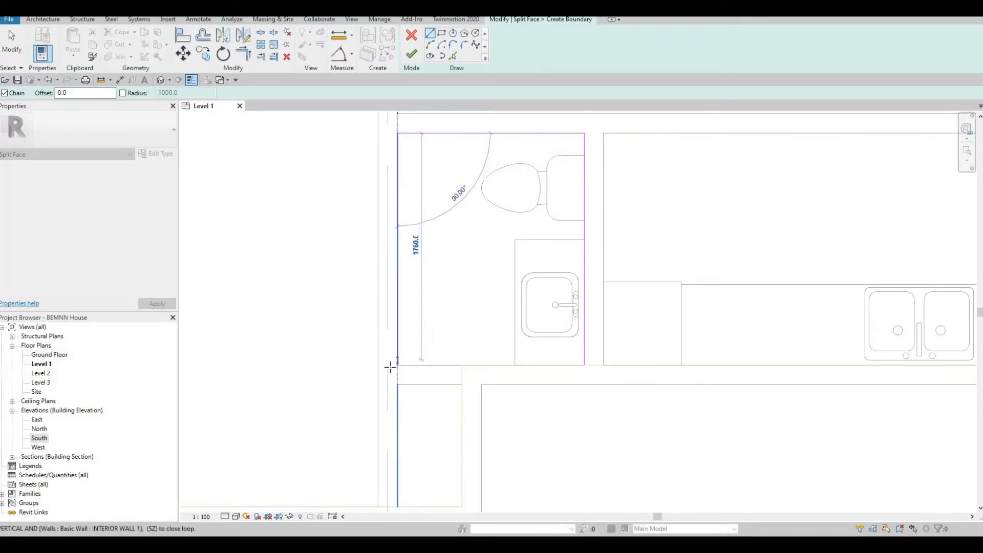
click(398, 365)
scroll(473, 407, up, 4)
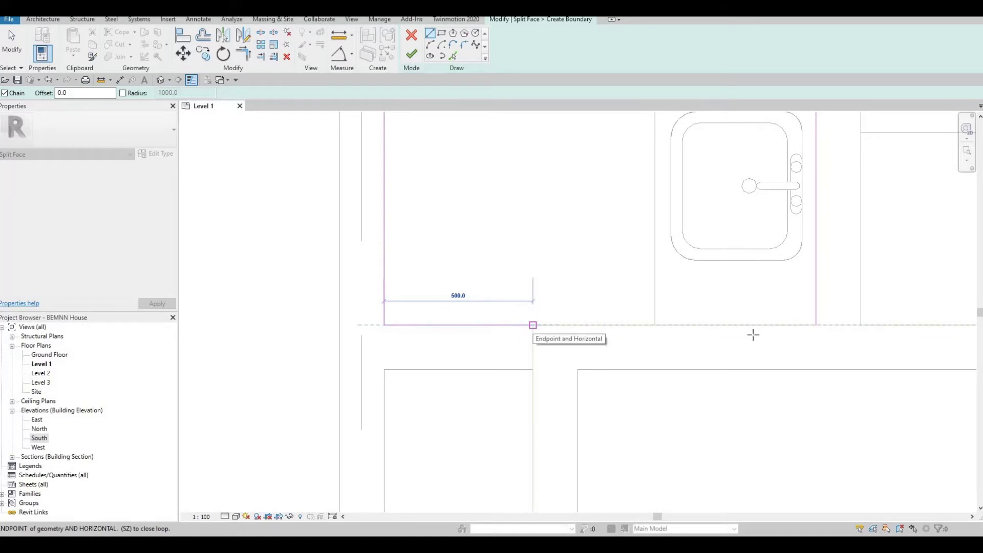
click(538, 325)
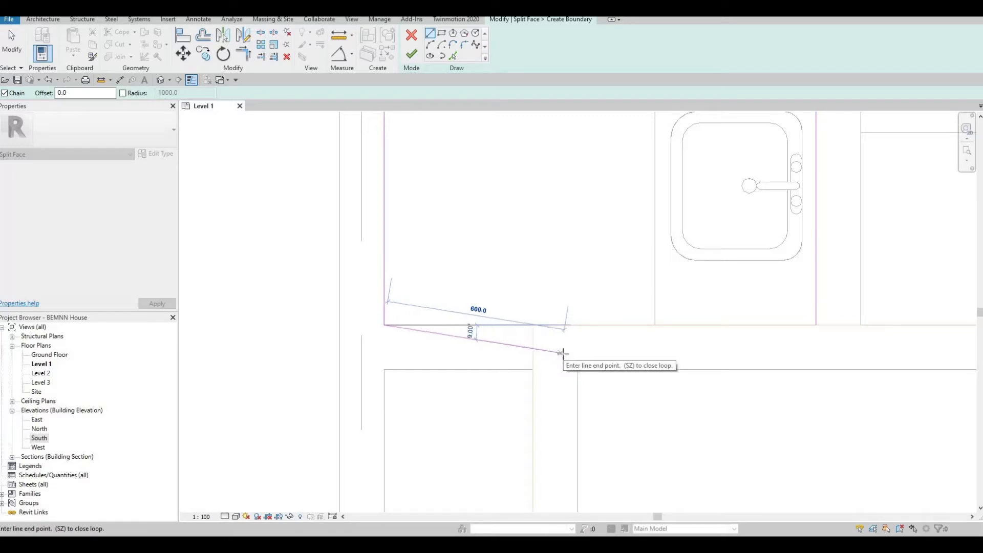
click(533, 325)
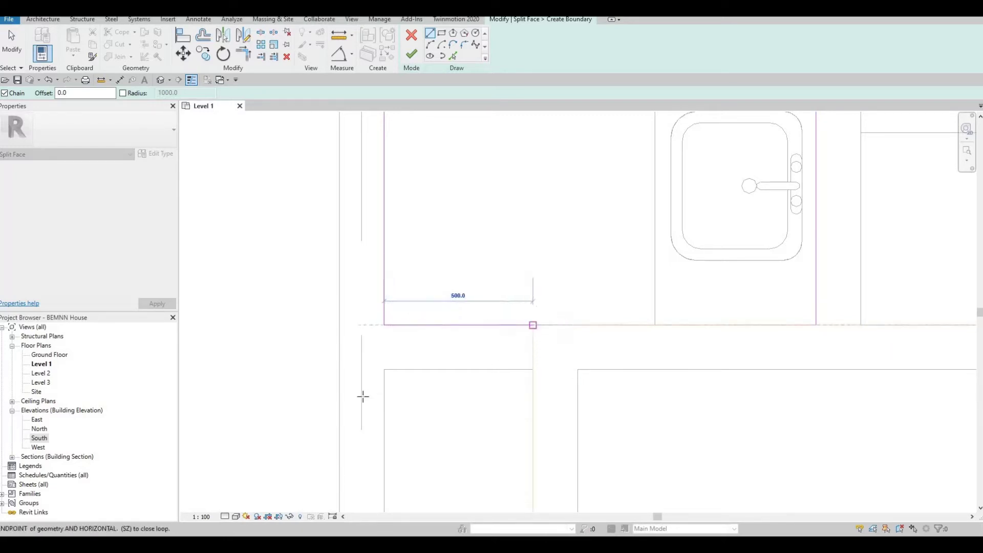
click(412, 54)
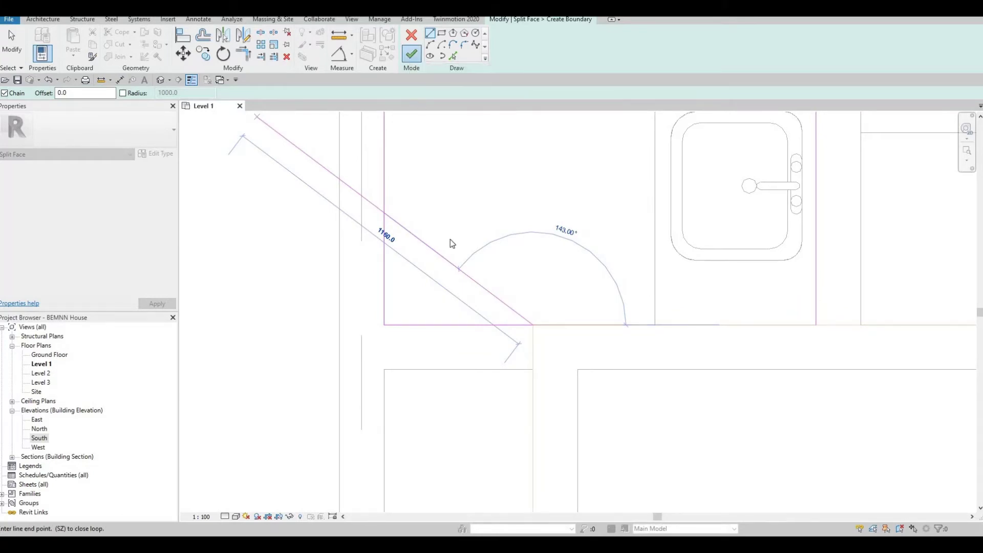
scroll(404, 292, down, 5)
mouse_move(446, 329)
middle_down()
mouse_move(334, 483)
mouse_move(334, 544)
middle_up()
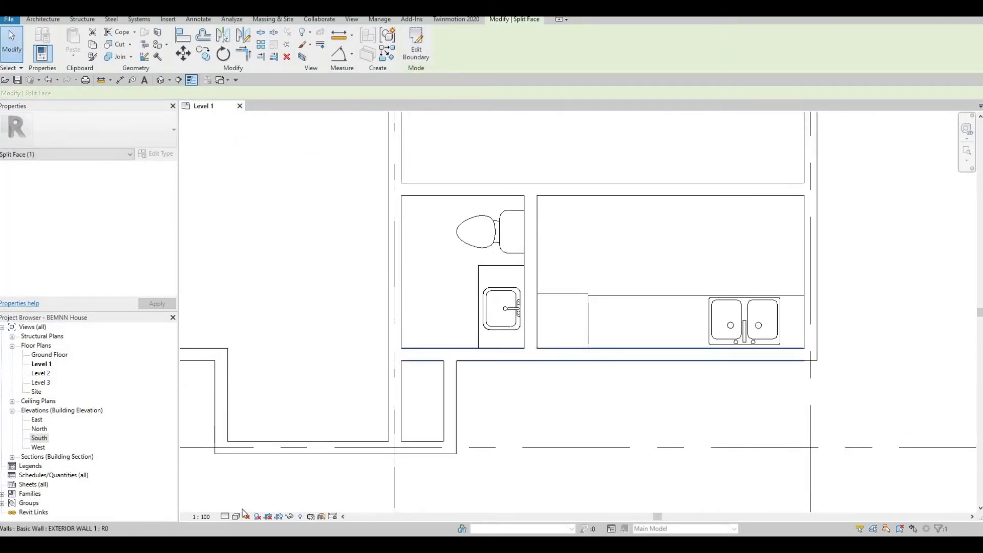
Try Shaded and Consistent Colors visual styles, then set the plan to Realistic
click(236, 516)
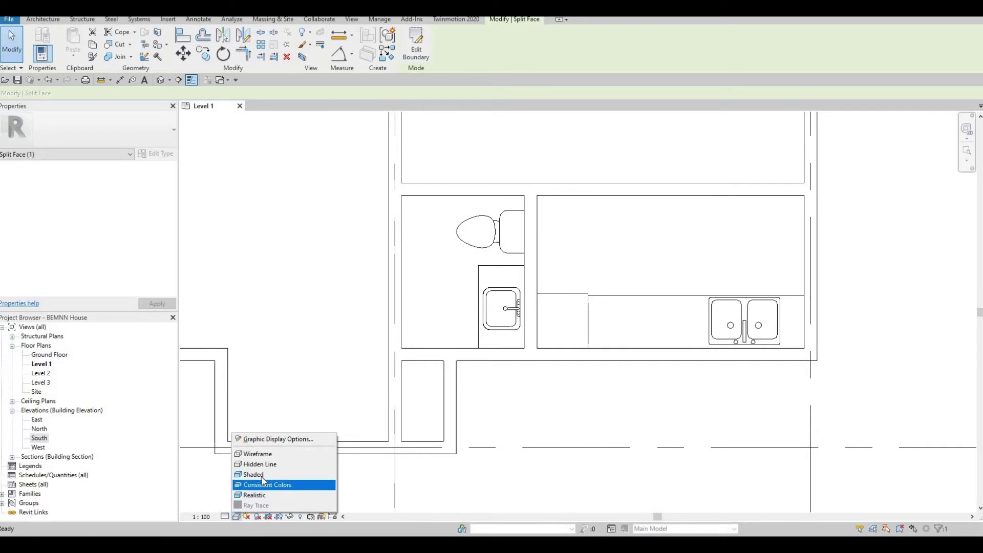
click(259, 474)
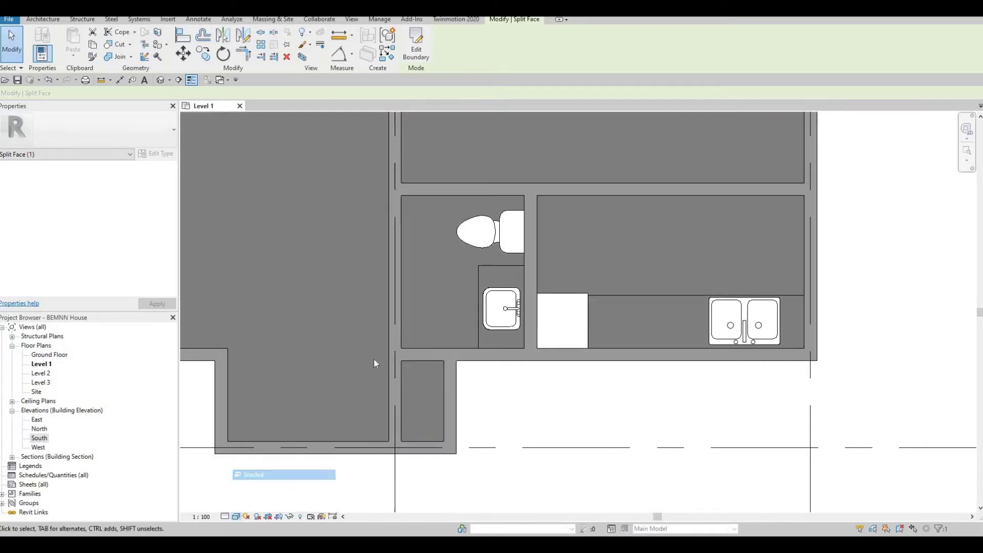
click(237, 516)
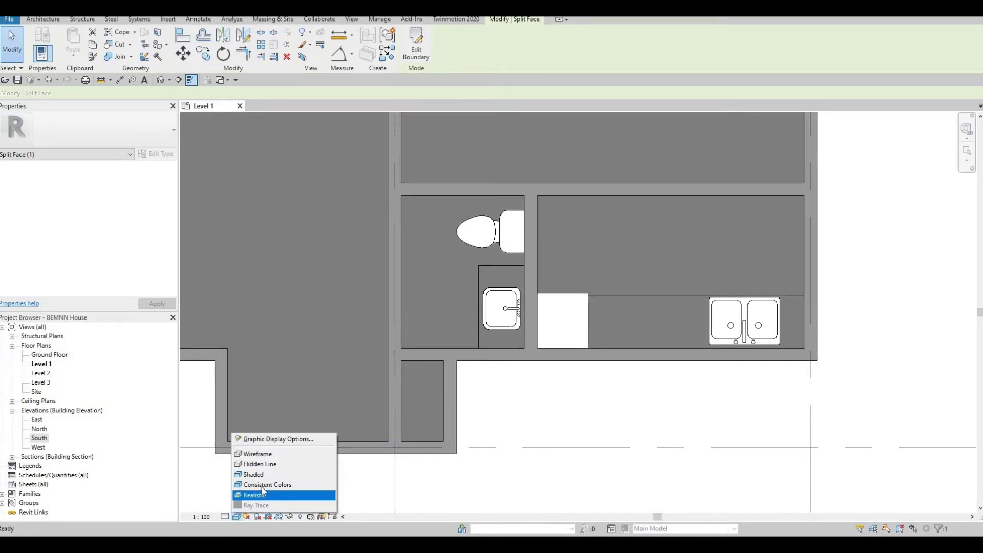
click(256, 485)
click(239, 515)
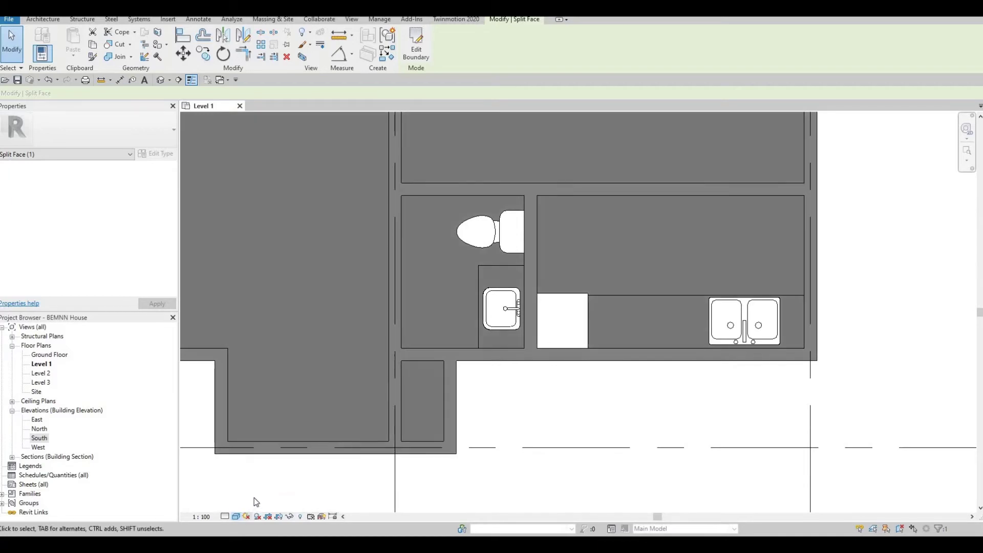
click(313, 493)
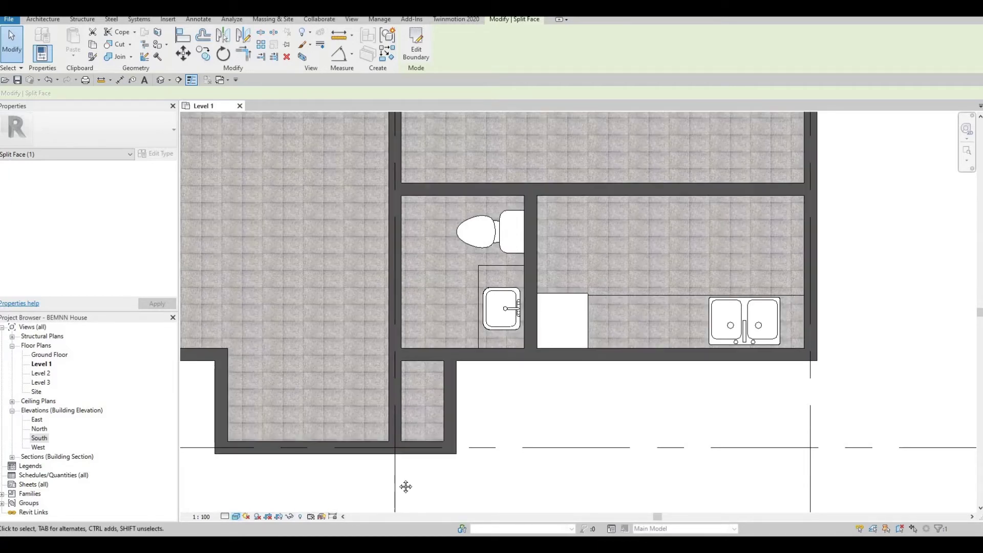
Pan the plan and select the toilet room's split floor face
middle_drag(415, 308, 534, 332)
key(Escape)
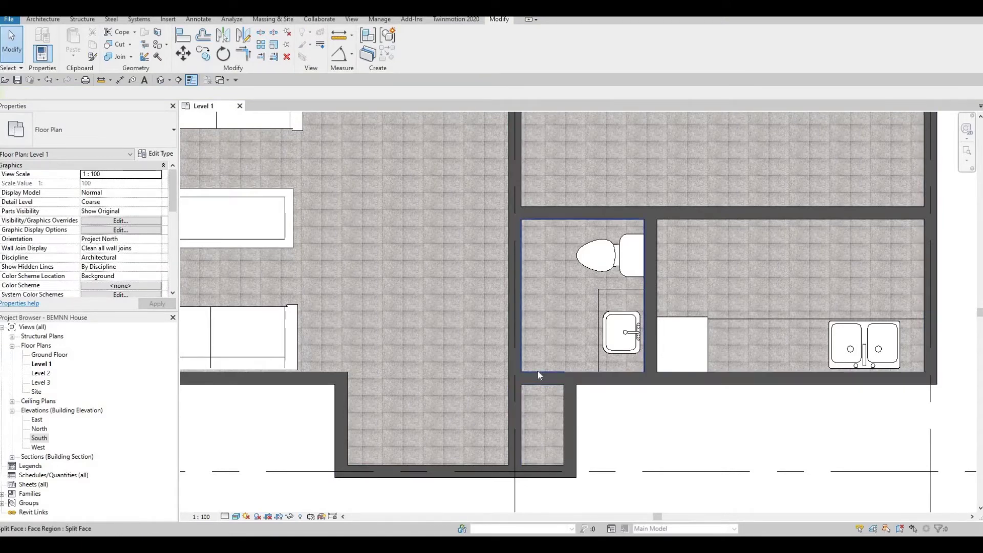
click(538, 371)
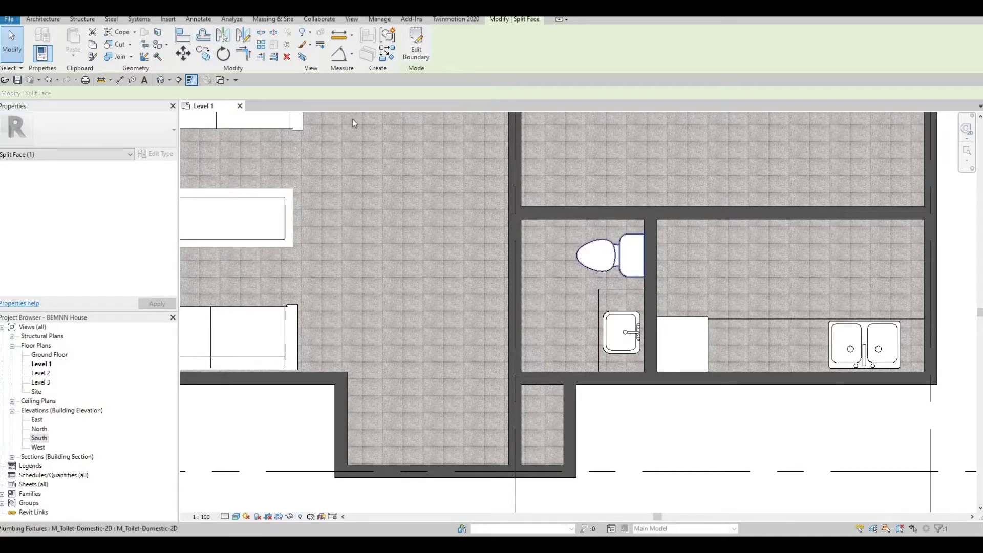
Paint the toilet room's floor face with Vinyl Composition Tile
click(159, 46)
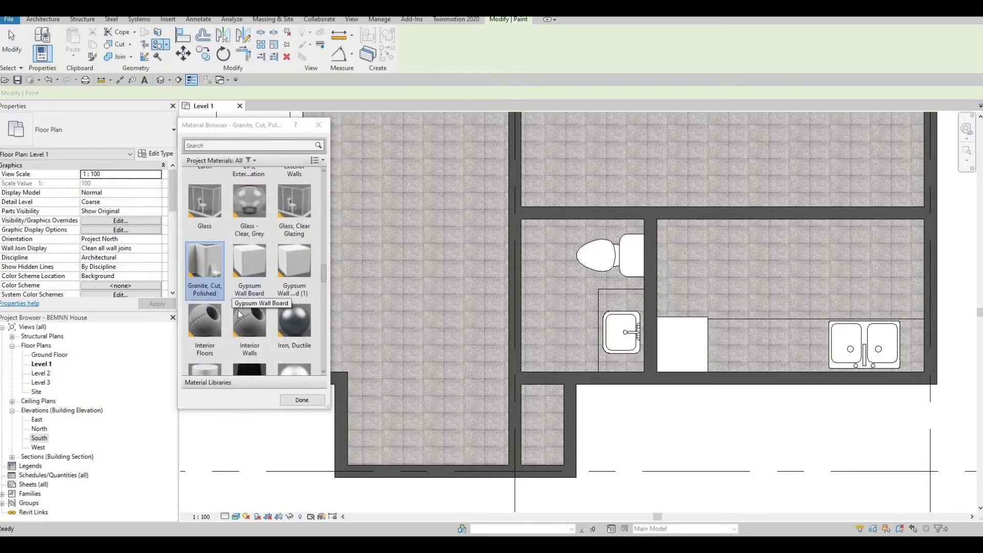
scroll(238, 311, down, 5)
scroll(280, 299, down, 5)
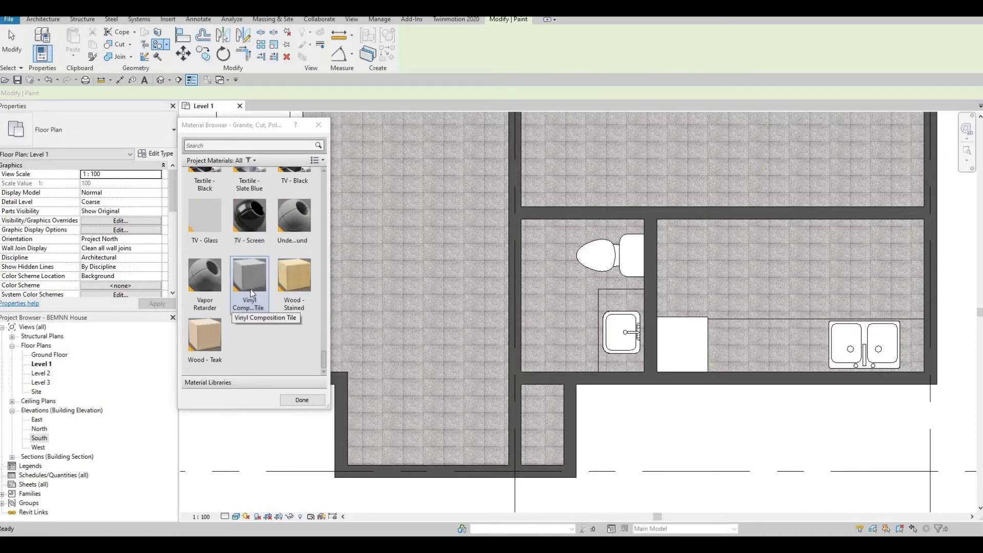
click(251, 293)
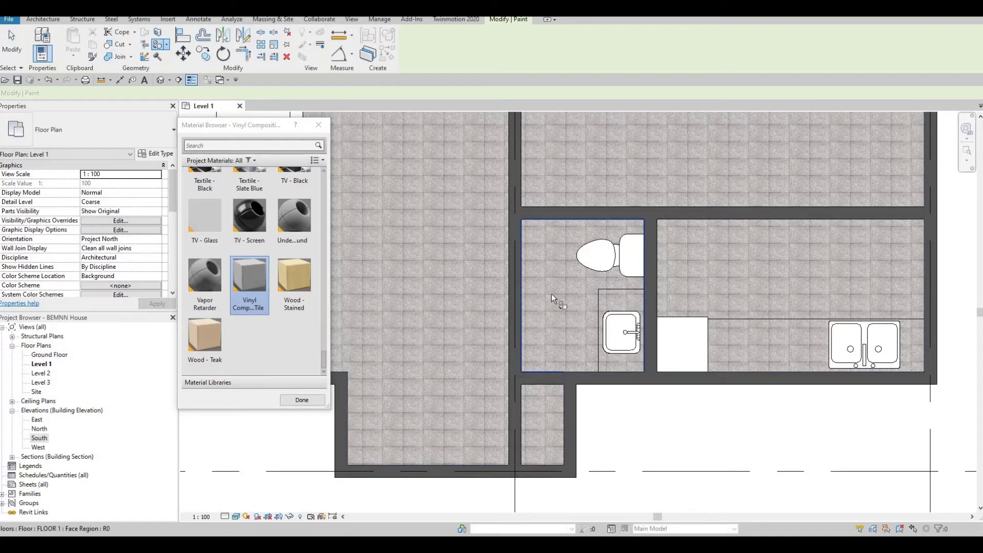
click(531, 334)
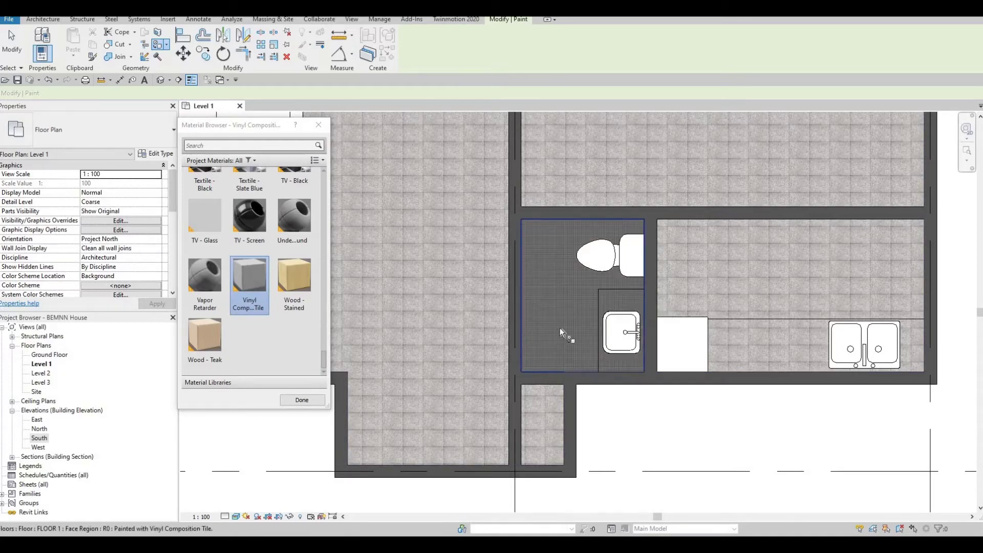
scroll(563, 307, up, 4)
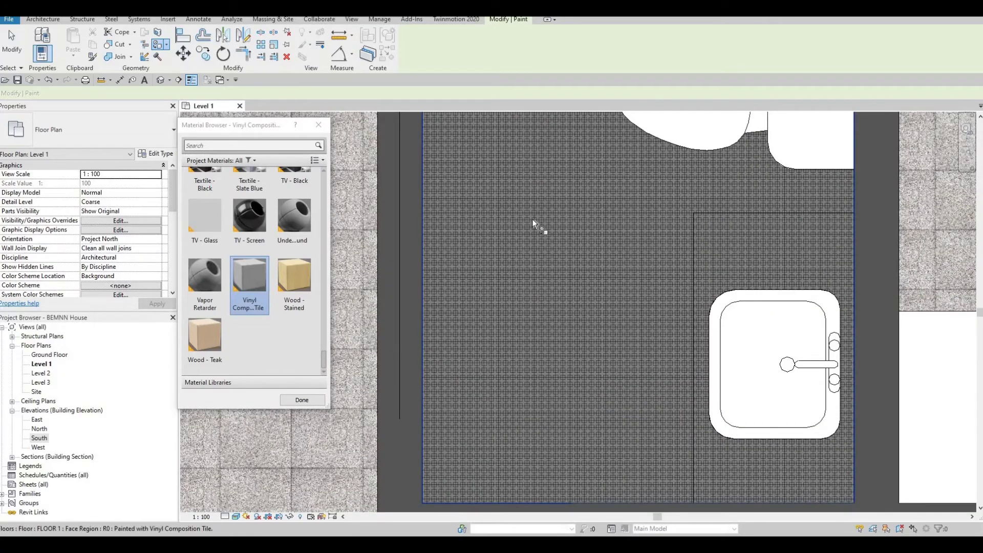
scroll(536, 220, down, 4)
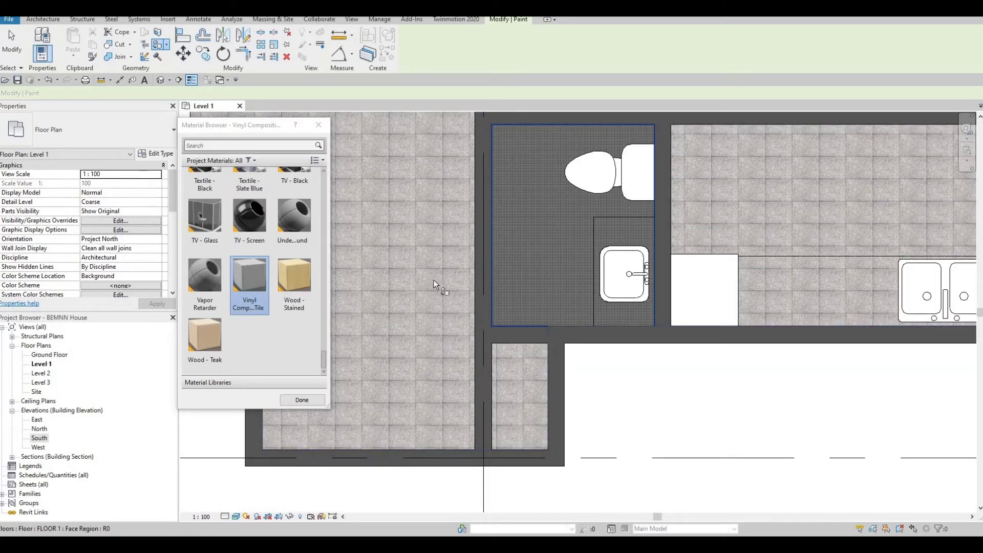
click(549, 253)
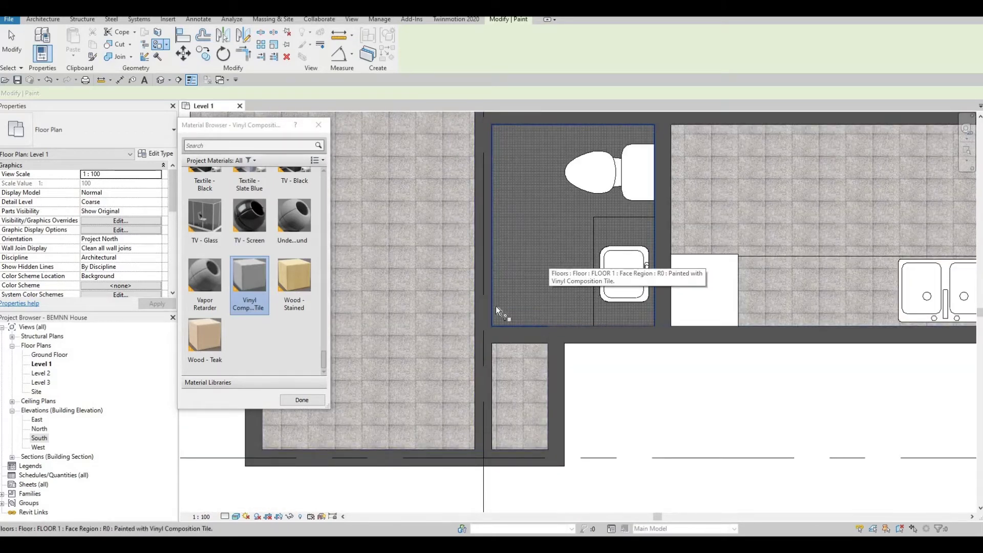
Open the Default 3D View and orbit toward a top-down angle
scroll(234, 213, up, 1)
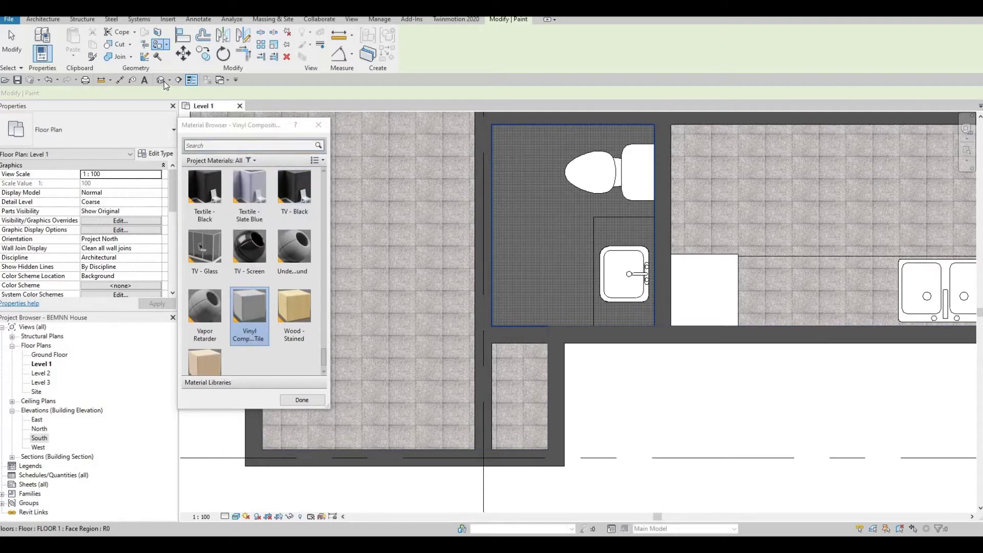
click(163, 81)
scroll(618, 400, up, 2)
middle_drag(619, 403, 855, 384)
scroll(662, 433, up, 2)
middle_drag(662, 433, 638, 503)
scroll(658, 473, up, 1)
click(237, 517)
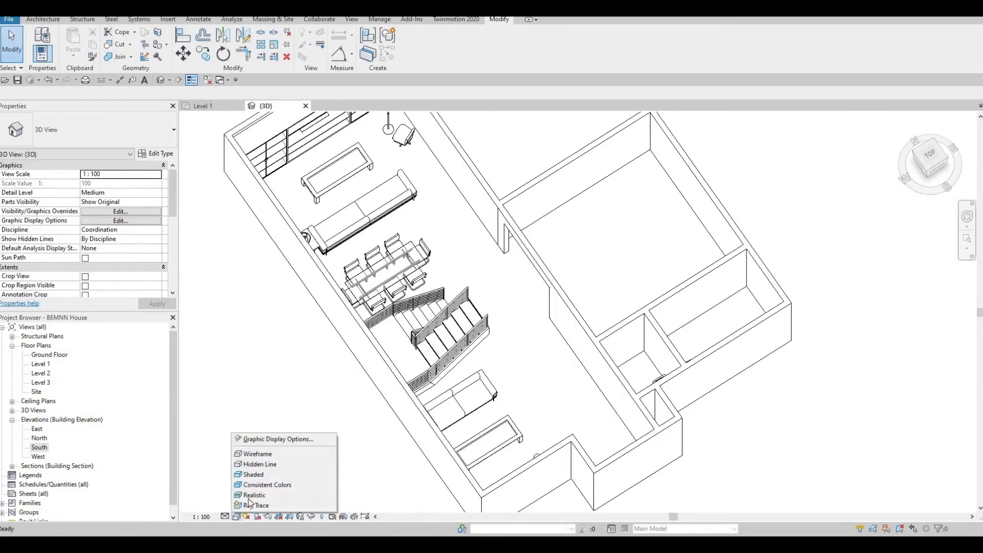
click(253, 495)
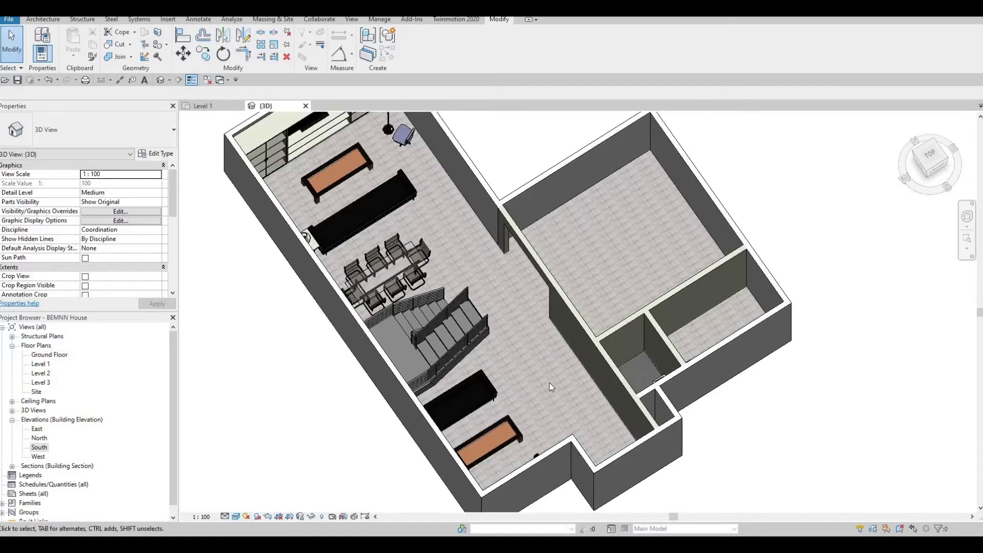
scroll(651, 367, up, 5)
middle_drag(651, 368, 557, 355)
scroll(558, 355, up, 2)
scroll(558, 364, down, 3)
shift+middle_drag(556, 392, 465, 167)
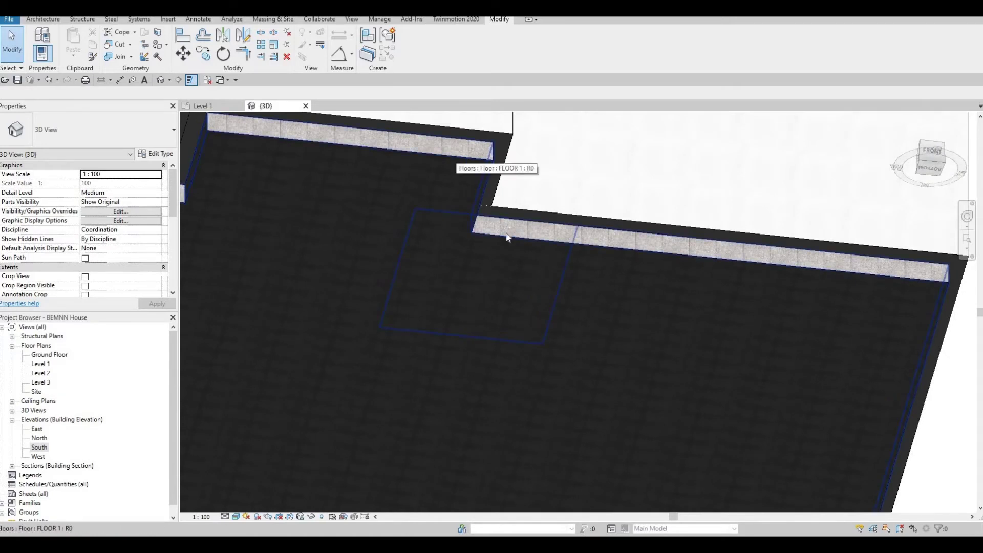
click(564, 327)
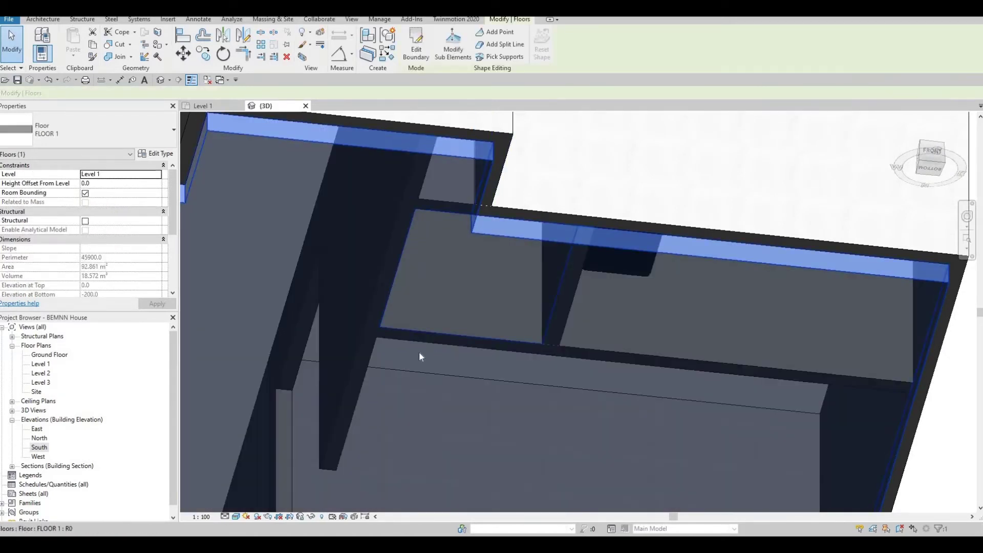
key(Escape)
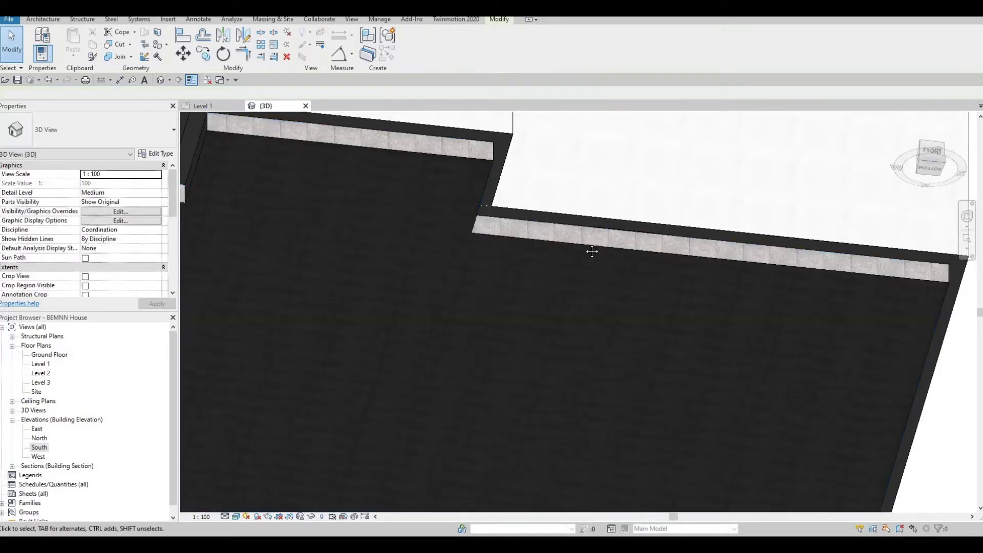
scroll(449, 295, down, 3)
middle_drag(370, 340, 472, 309)
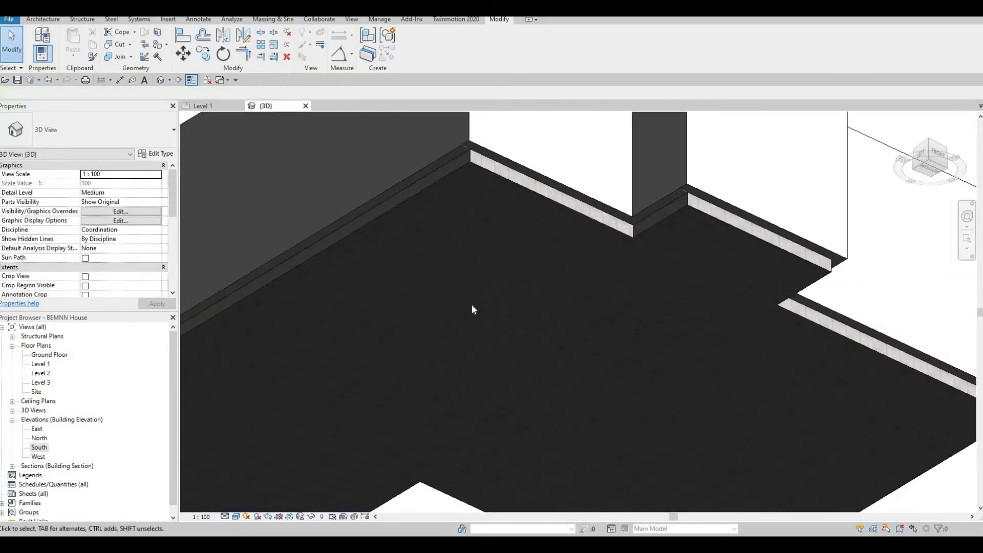
scroll(407, 204, up, 3)
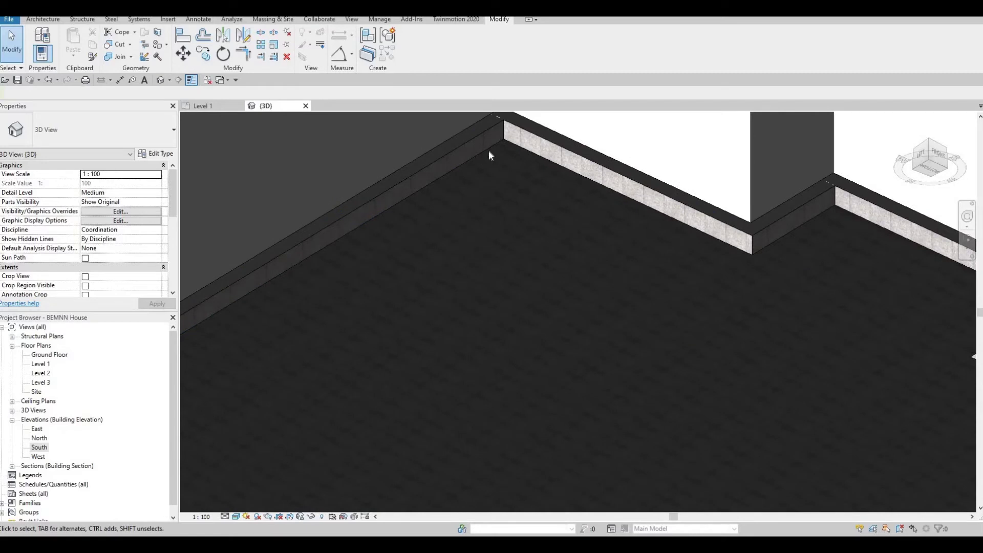
scroll(527, 238, down, 5)
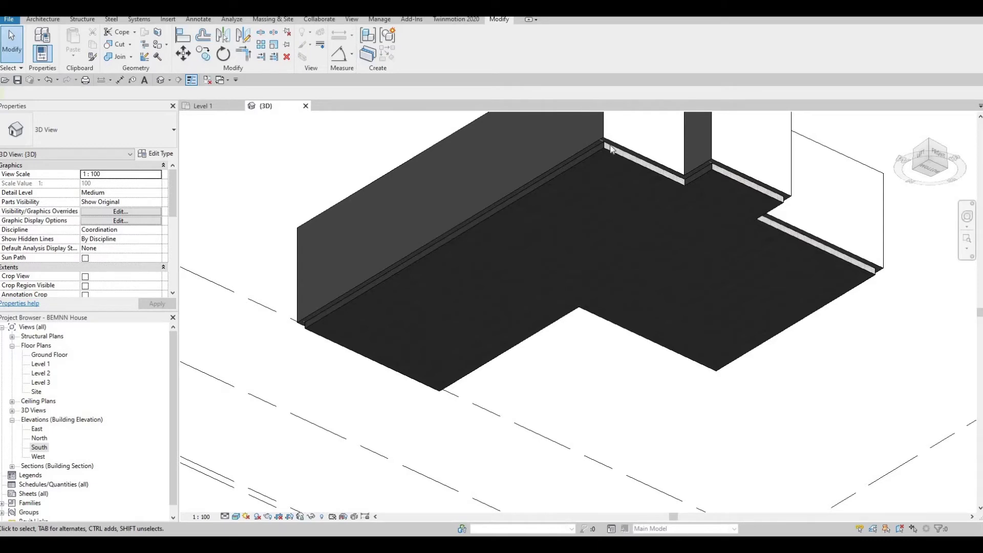
scroll(589, 168, up, 5)
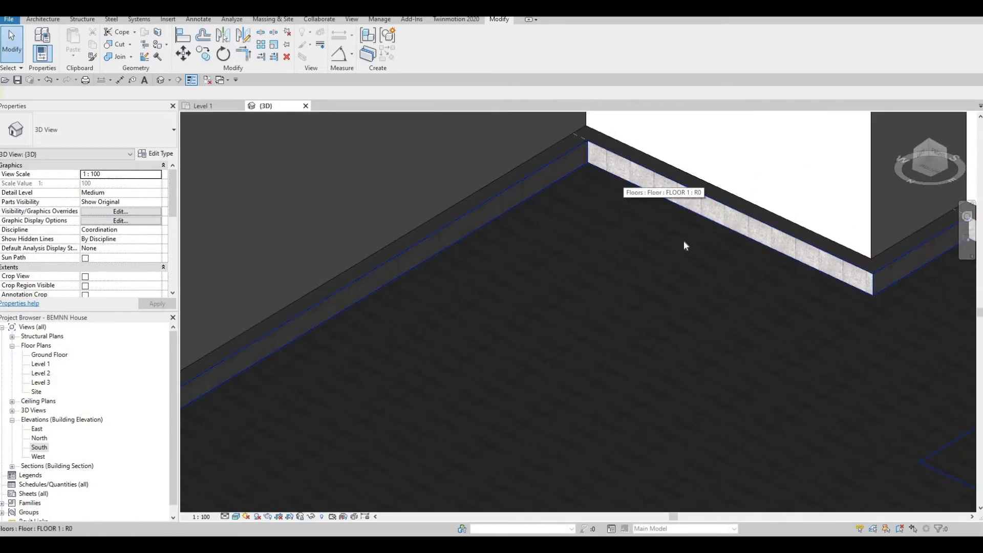
scroll(678, 248, down, 3)
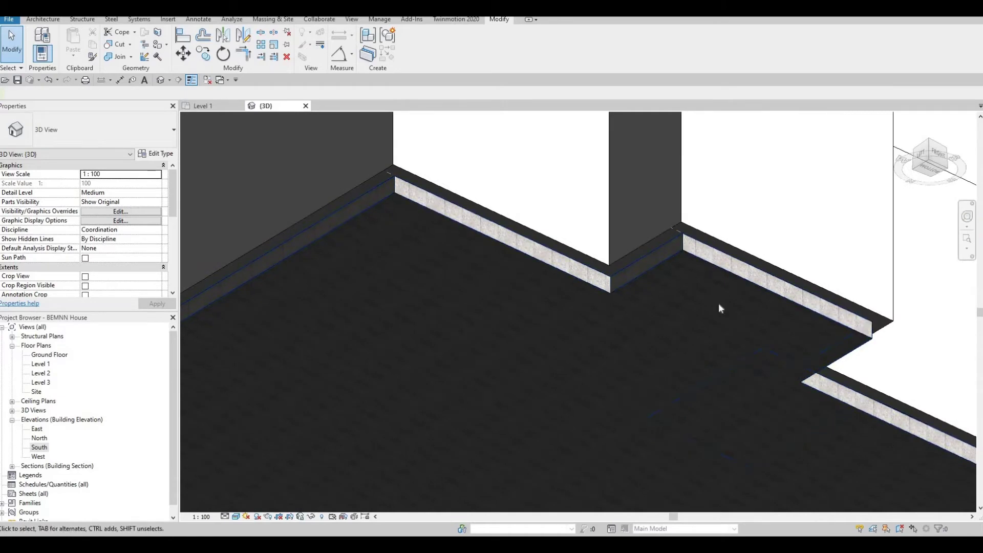
middle_drag(672, 301, 353, 151)
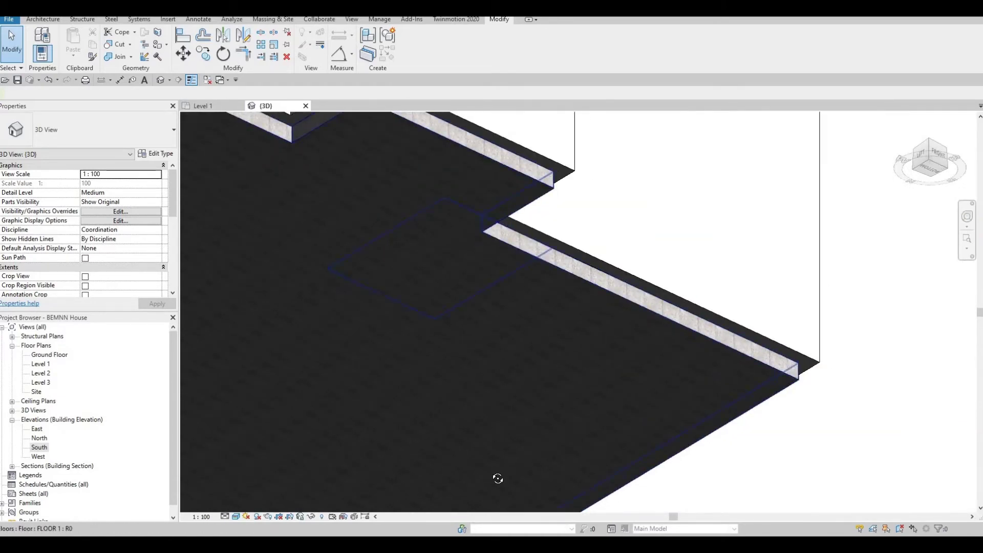
shift+middle_drag(498, 479, 523, 257)
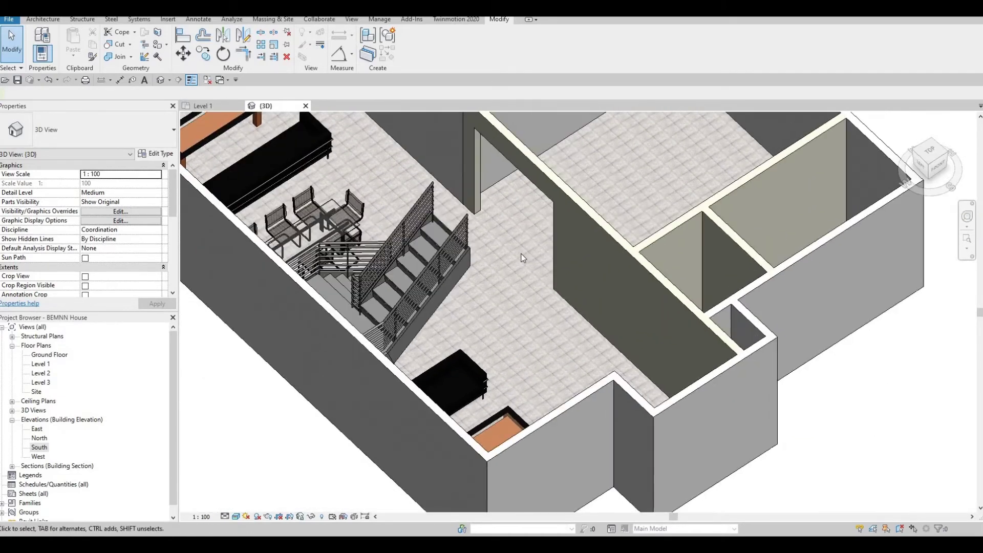
Orbit and zoom around the 3D model, briefly selecting the corner exterior wall
scroll(523, 290, down, 1)
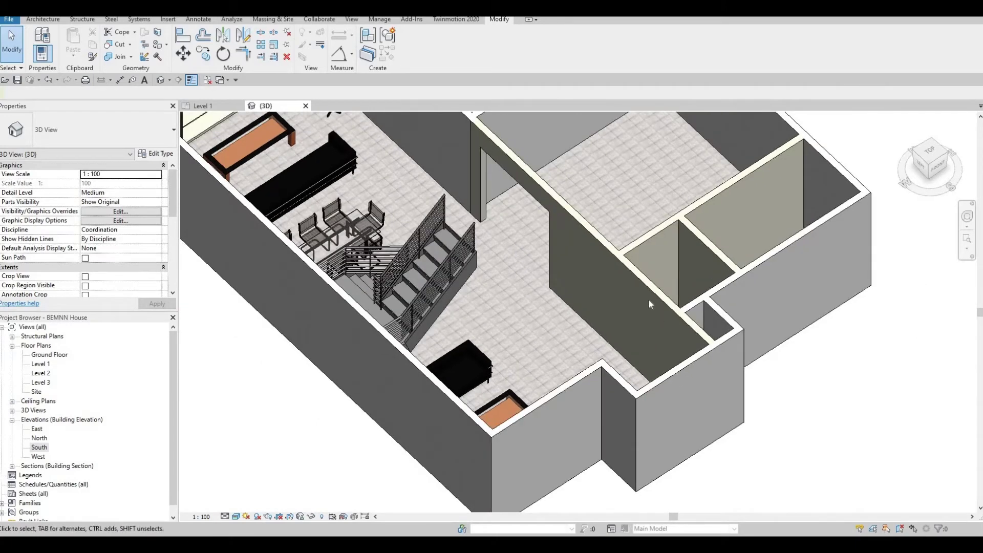
scroll(649, 299, up, 3)
scroll(661, 302, down, 3)
scroll(674, 309, up, 1)
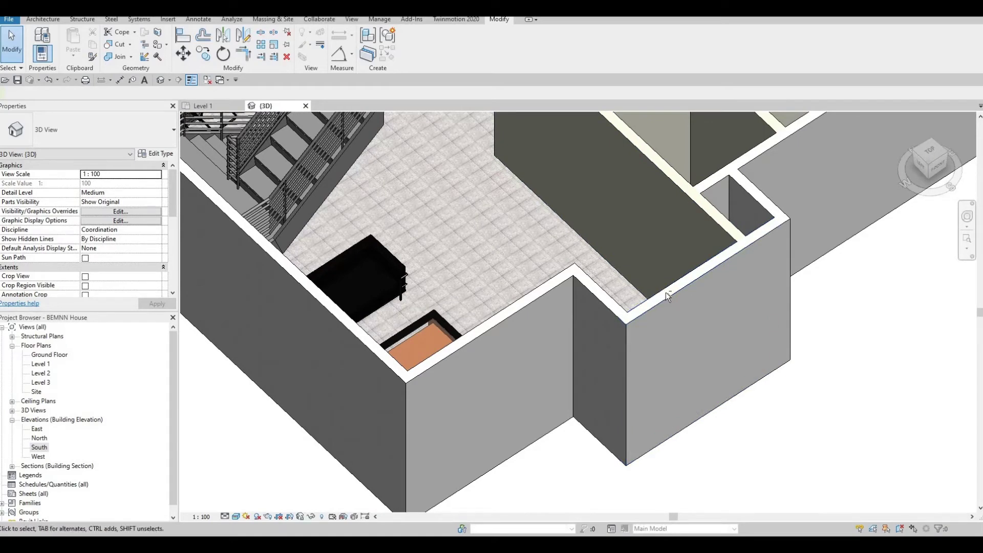
shift+middle_drag(666, 292, 479, 286)
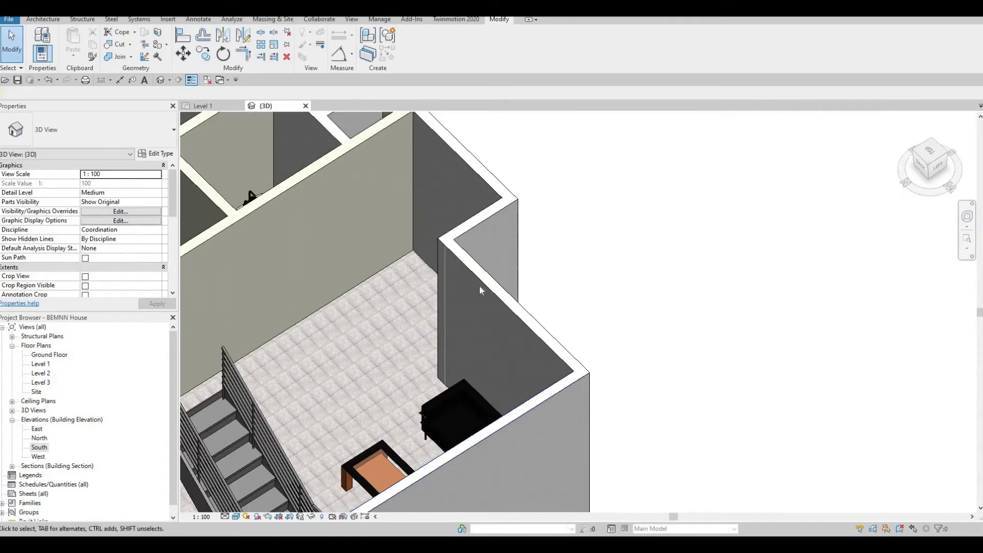
shift+middle_drag(379, 411, 444, 136)
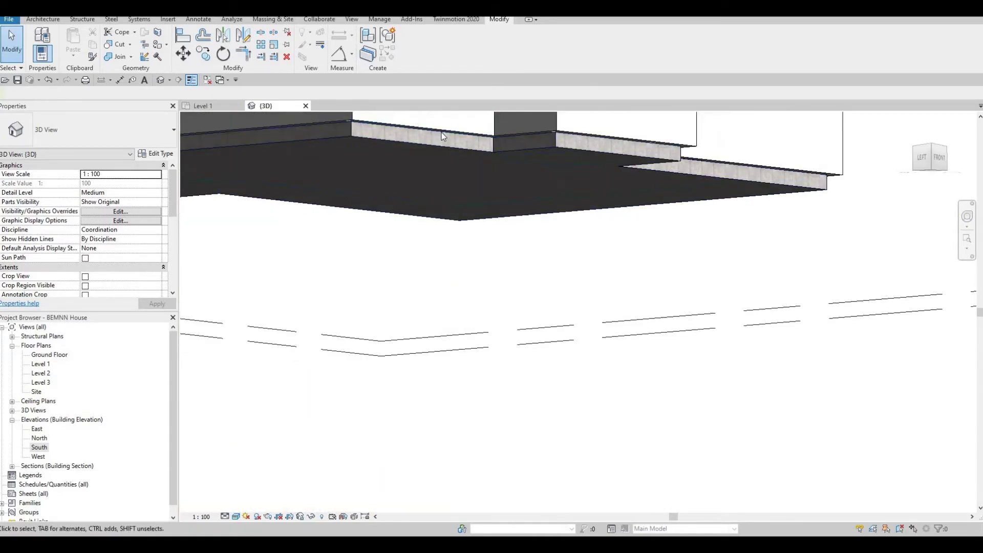
shift+middle_drag(463, 205, 527, 225)
middle_drag(525, 123, 526, 230)
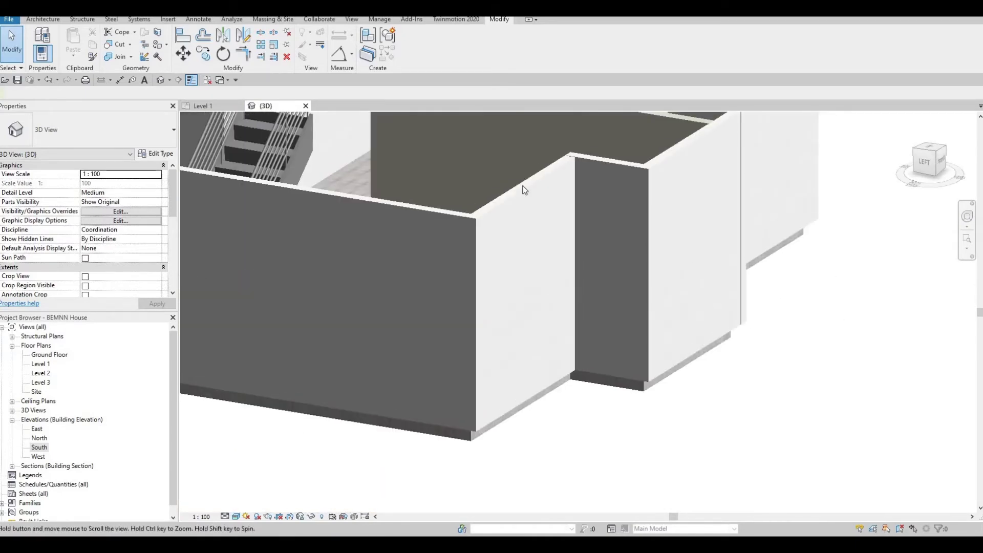
click(530, 199)
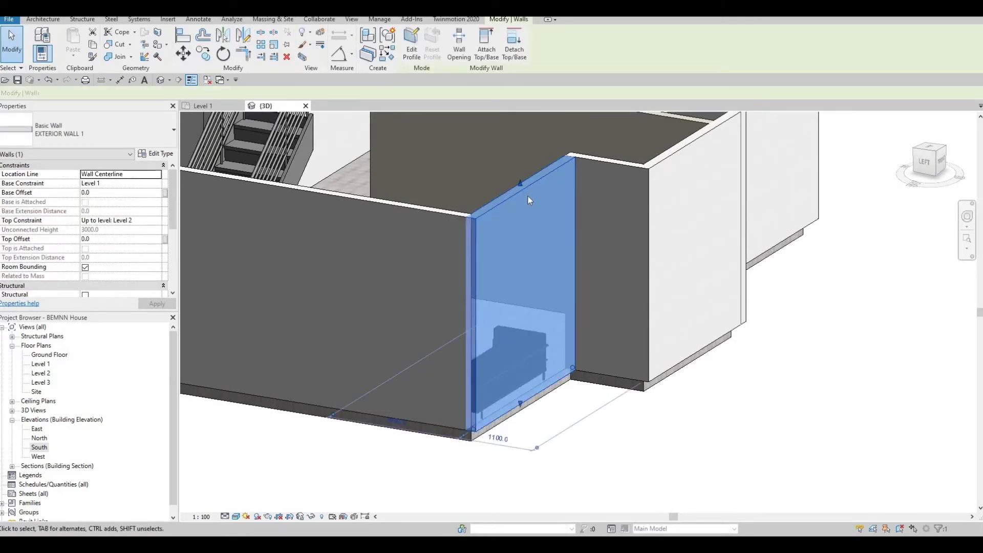
key(Escape)
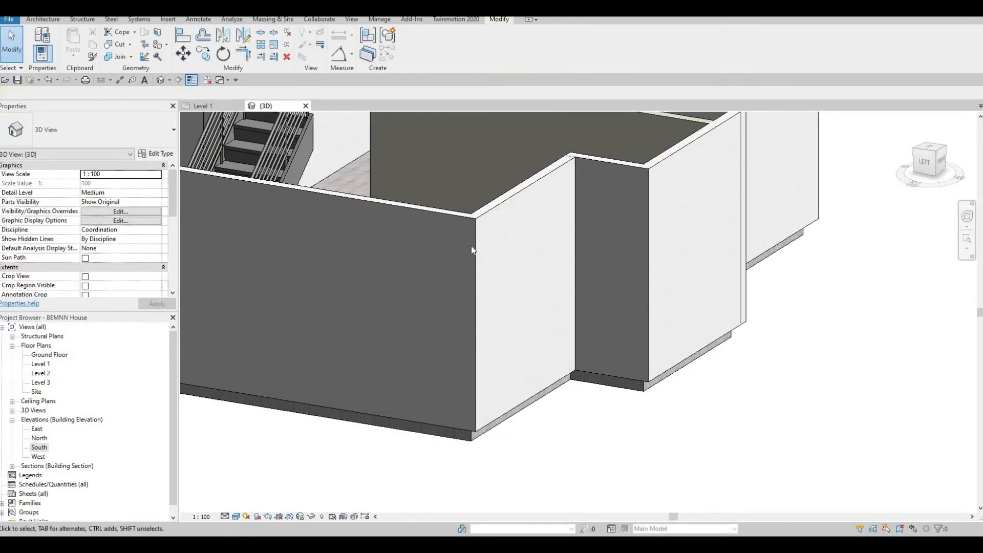
Look down into the rooms, then close the 3D view to return to Level 1
shift+middle_drag(533, 262, 576, 295)
scroll(582, 277, up, 6)
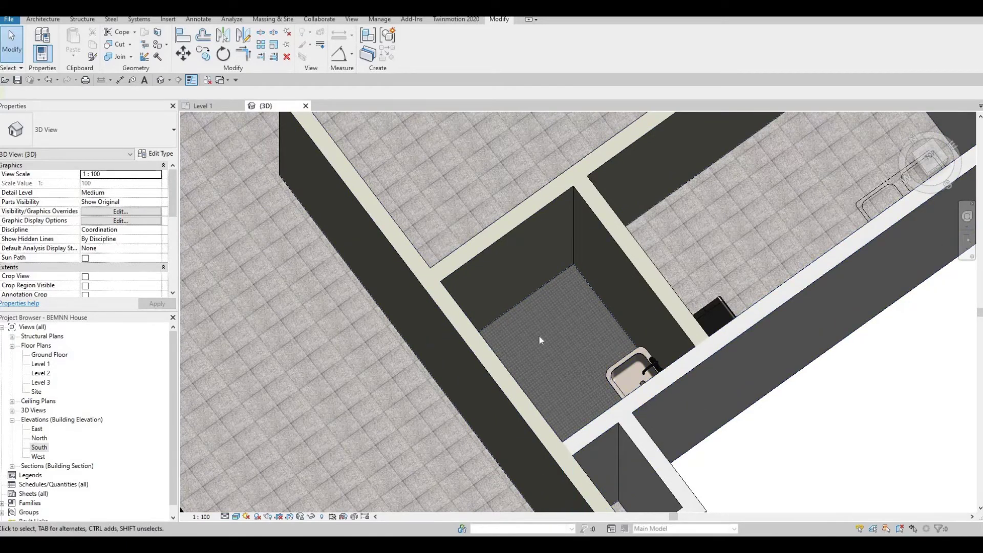
scroll(539, 336, down, 5)
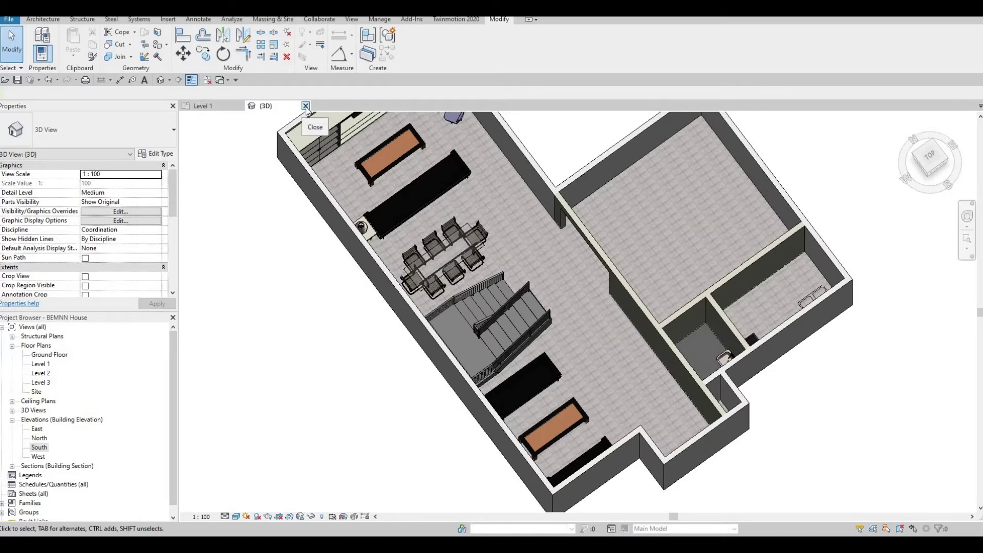
click(306, 105)
Set the Level 1 plan's visual style to Hidden Line
scroll(305, 419, down, 1)
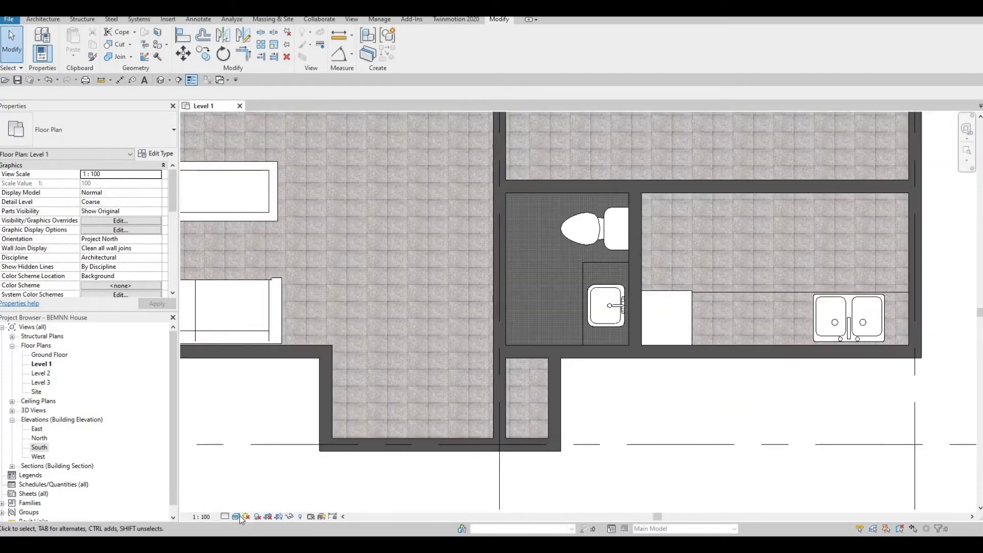
click(238, 516)
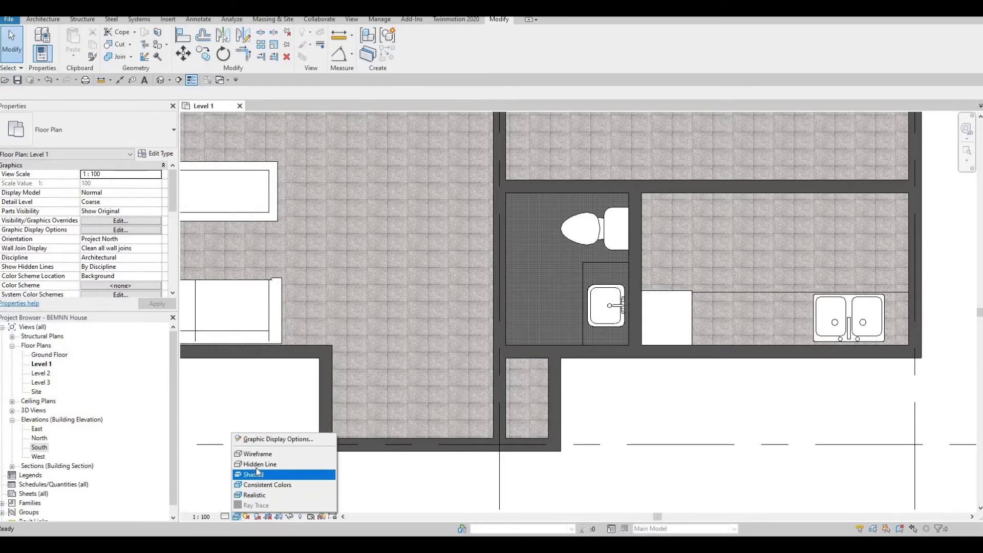
key(Return)
Pan and zoom across the plan to review grids A to E, the dining table and living area
scroll(409, 334, down, 6)
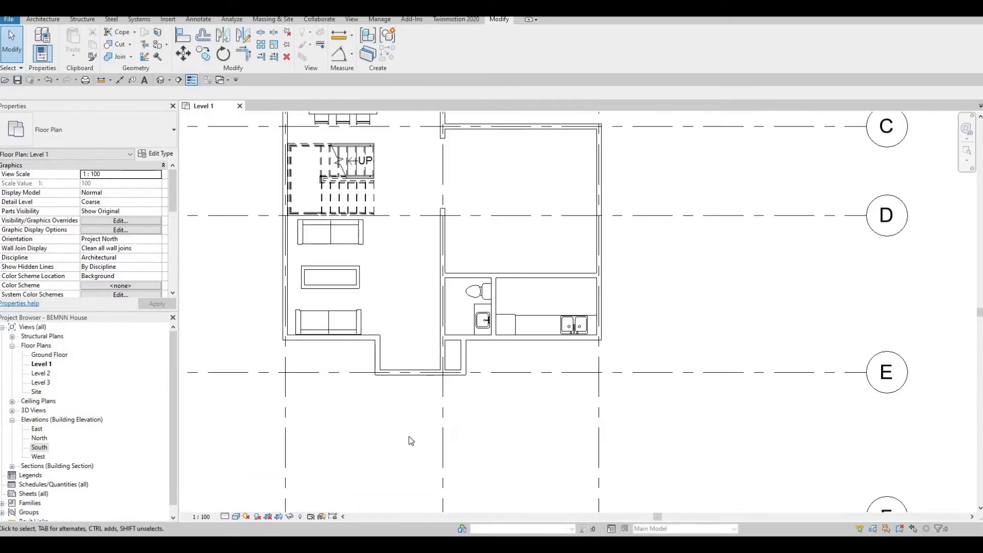
scroll(534, 414, up, 5)
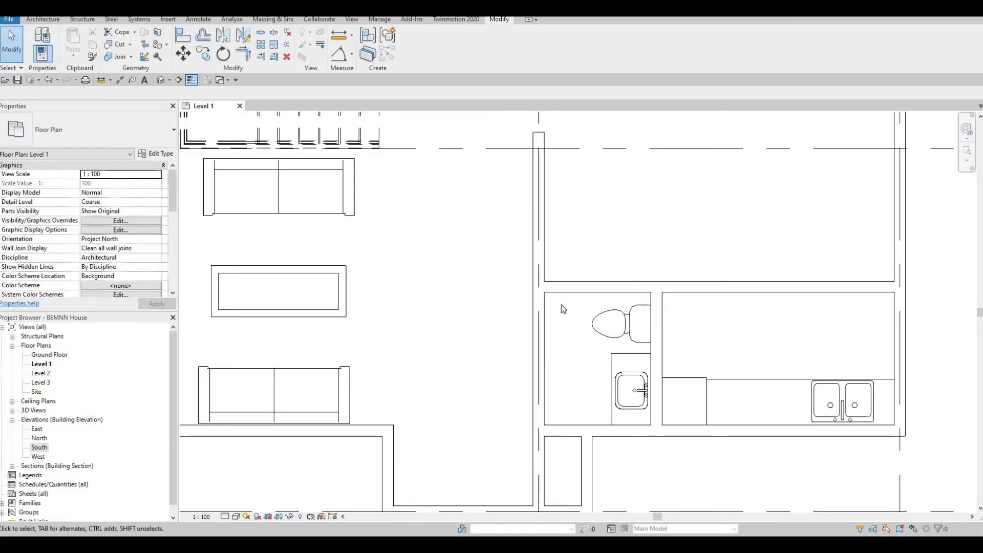
scroll(561, 306, down, 3)
middle_drag(533, 356, 506, 371)
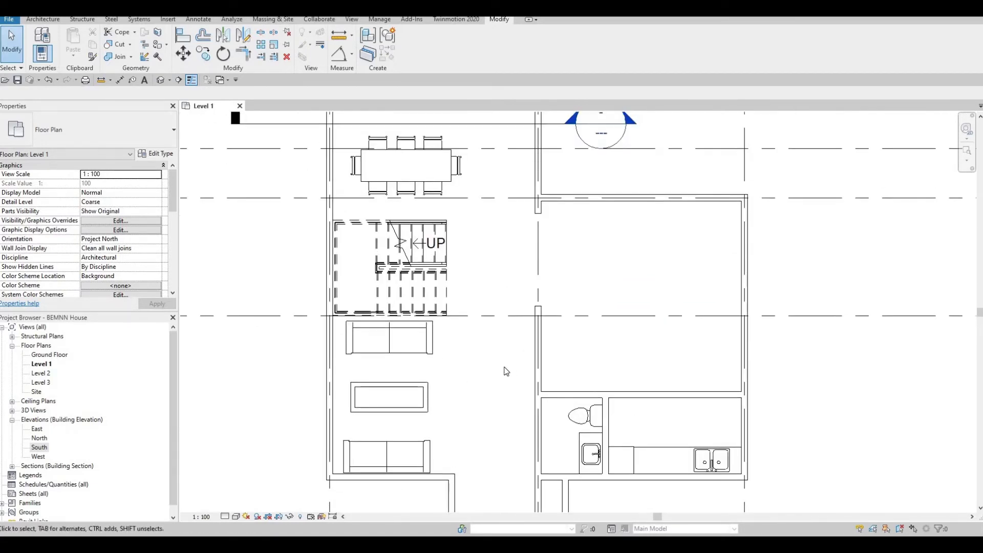
scroll(505, 367, down, 2)
middle_drag(573, 260, 565, 314)
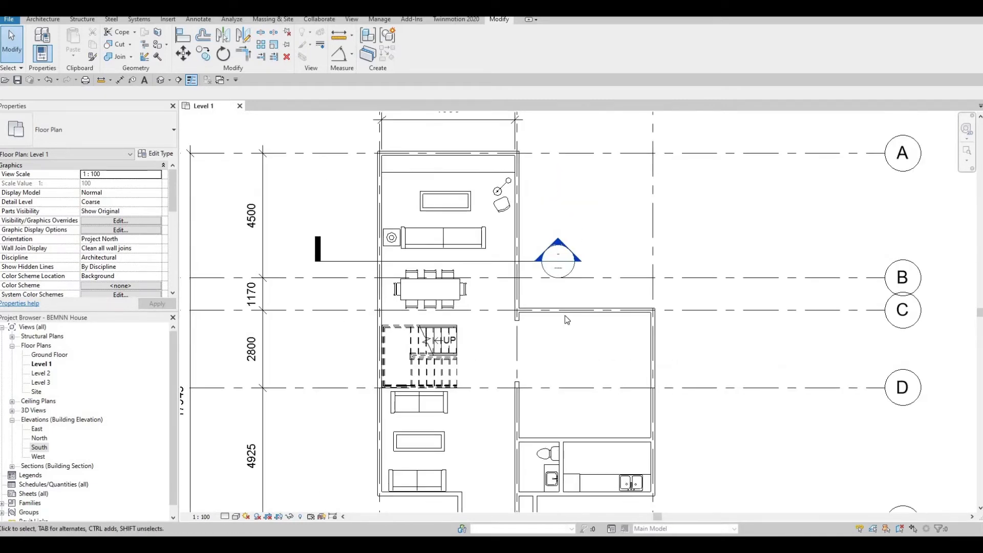
middle_drag(545, 359, 561, 271)
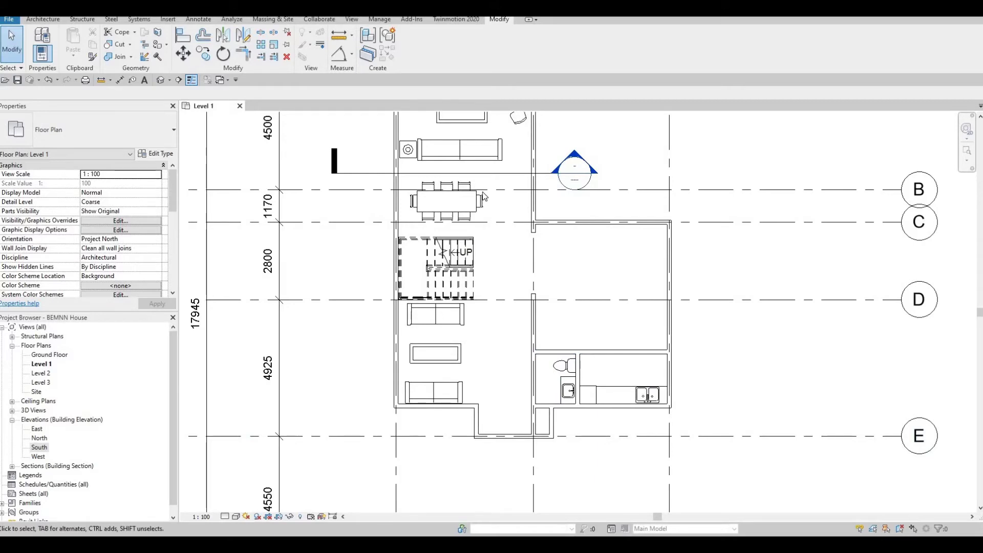
middle_drag(484, 196, 518, 306)
middle_drag(443, 281, 441, 178)
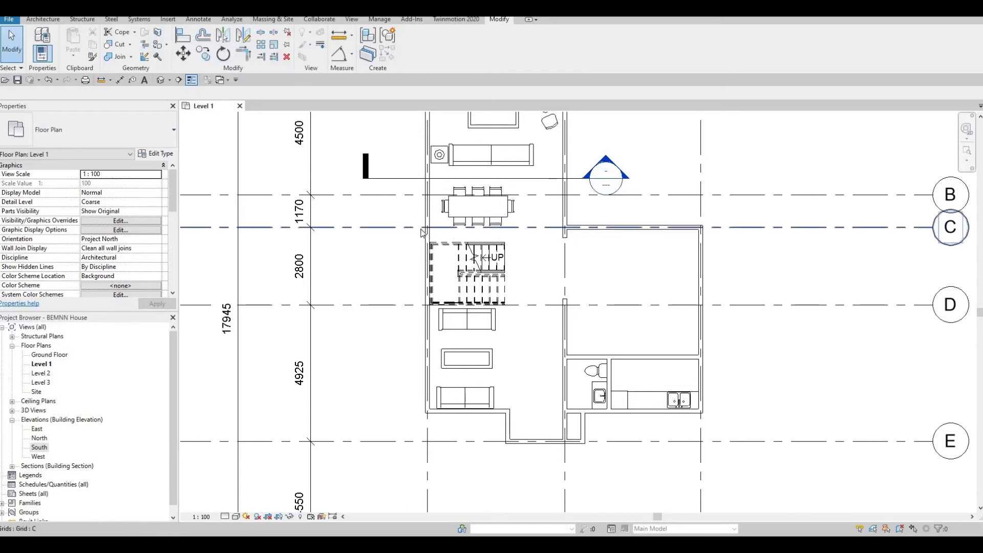
middle_drag(408, 172, 419, 242)
scroll(476, 228, up, 2)
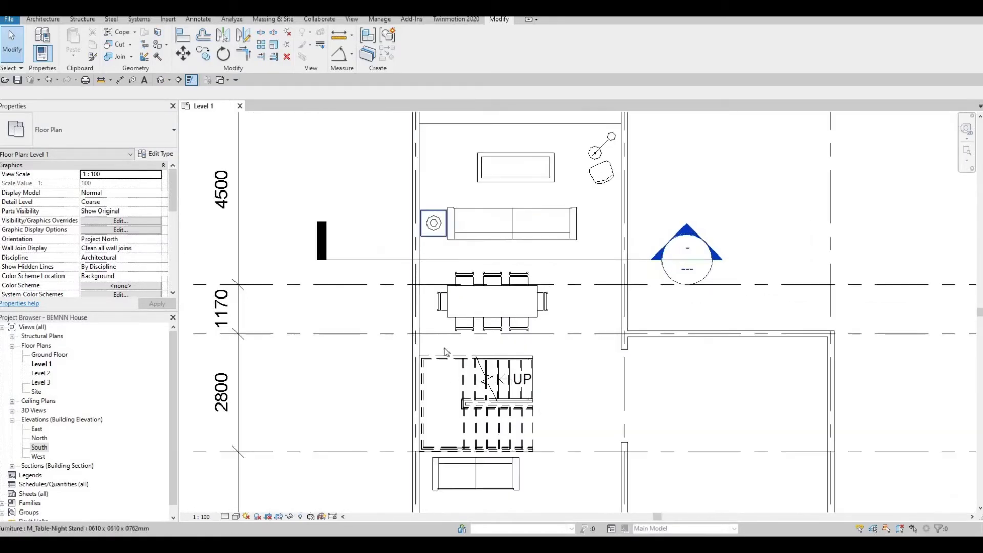
middle_drag(633, 357, 431, 197)
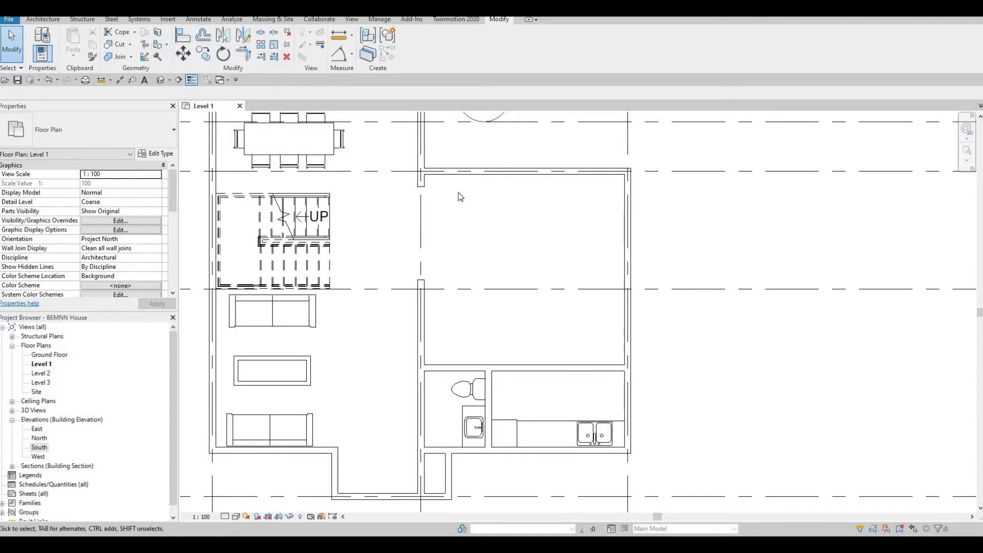
Start a Split Face on the Level 1 floor, toggling Realistic style and back to Hidden Line
click(158, 33)
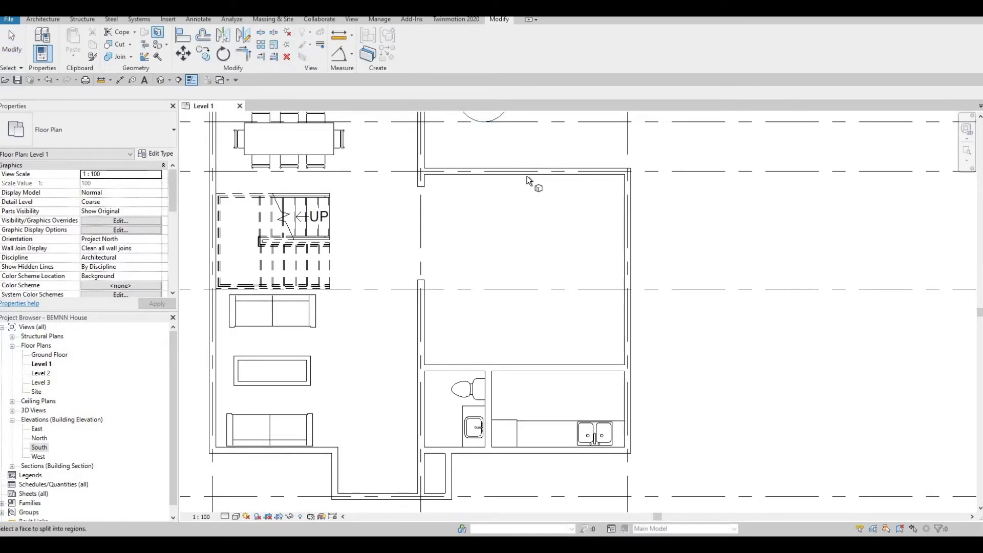
click(433, 174)
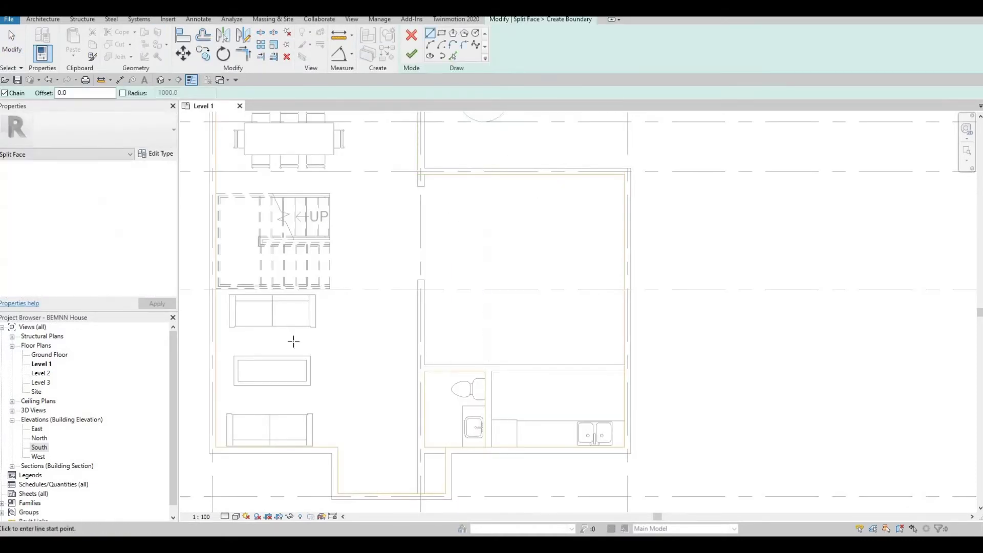
click(235, 516)
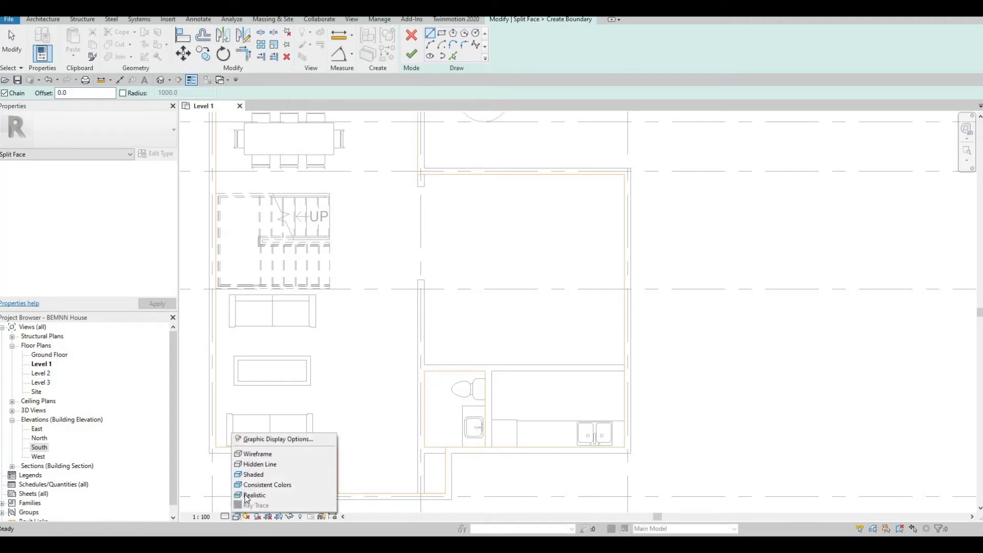
click(256, 495)
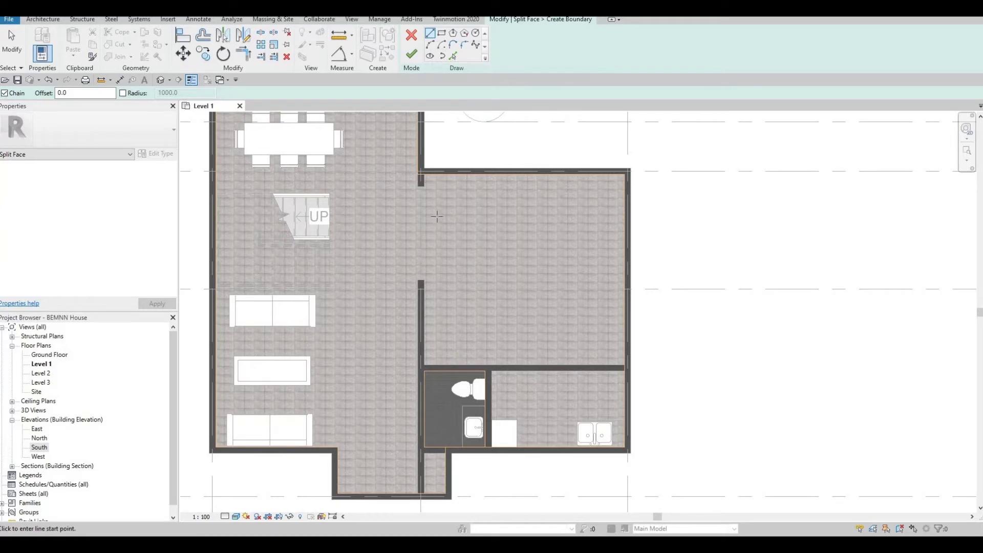
scroll(437, 216, up, 6)
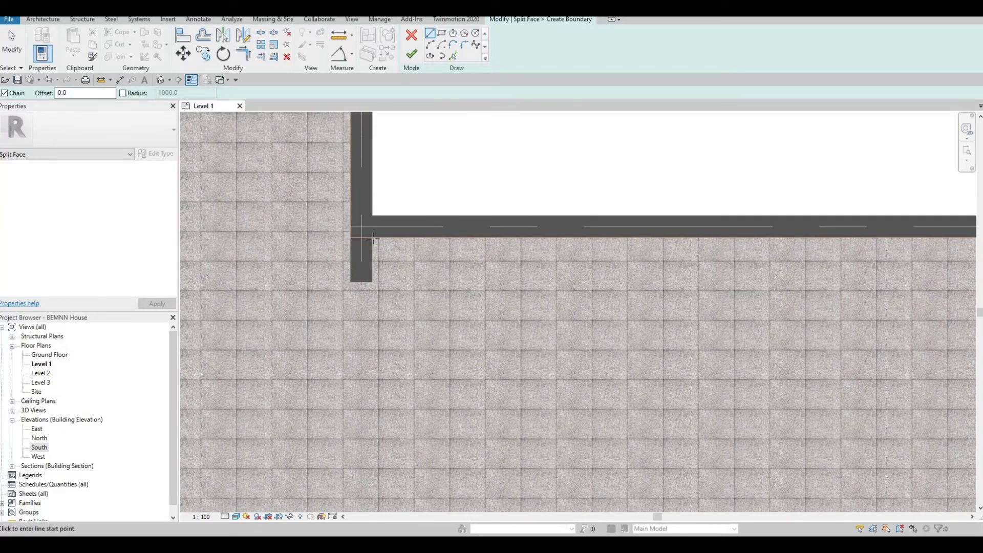
click(236, 517)
click(250, 465)
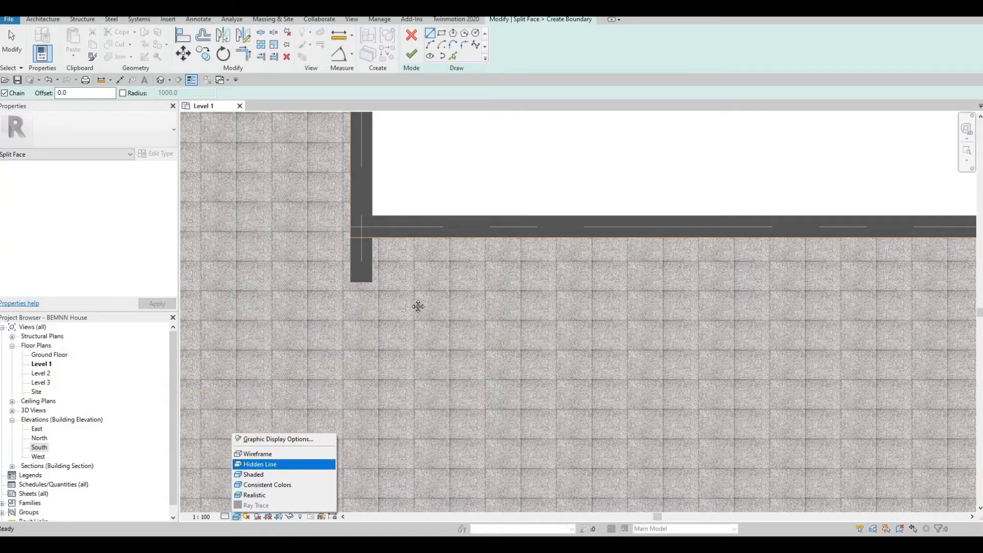
scroll(350, 218, down, 3)
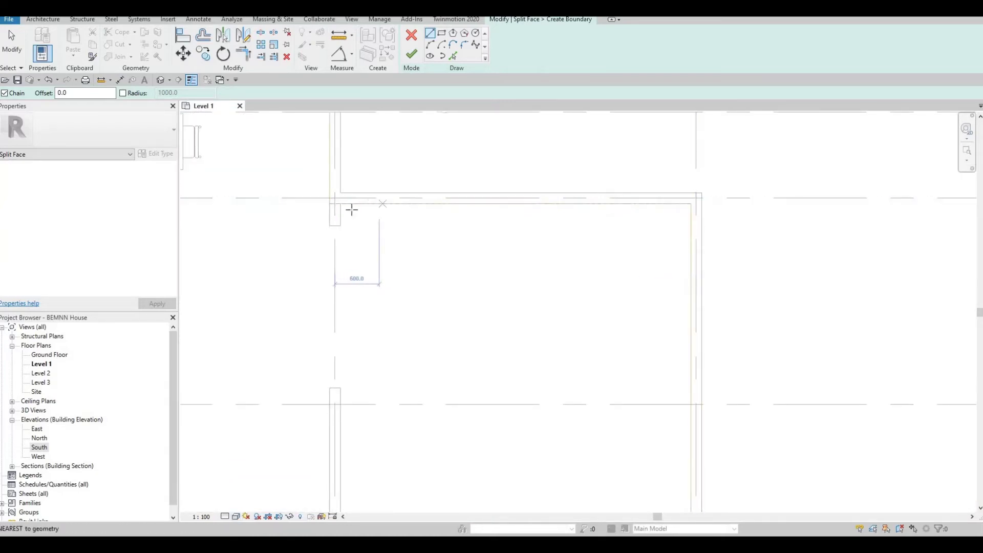
Draw boundary lines around the square room between grids C and D and finish the split
click(357, 203)
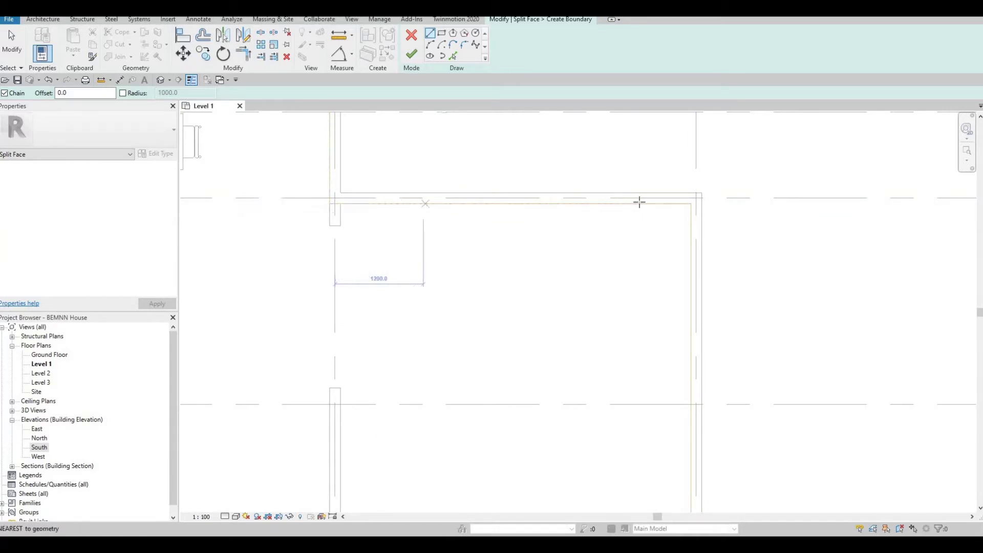
key(Escape)
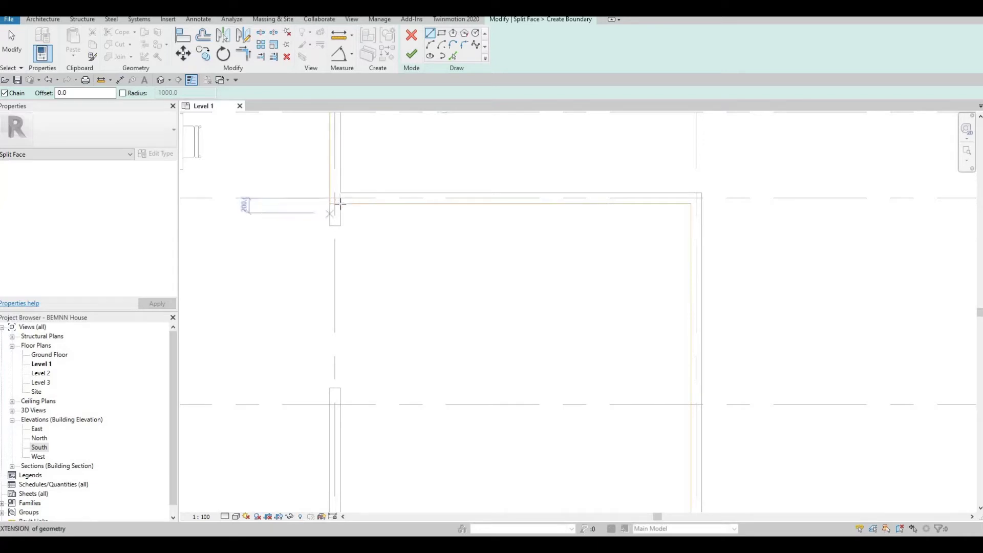
click(340, 203)
middle_drag(346, 421, 362, 231)
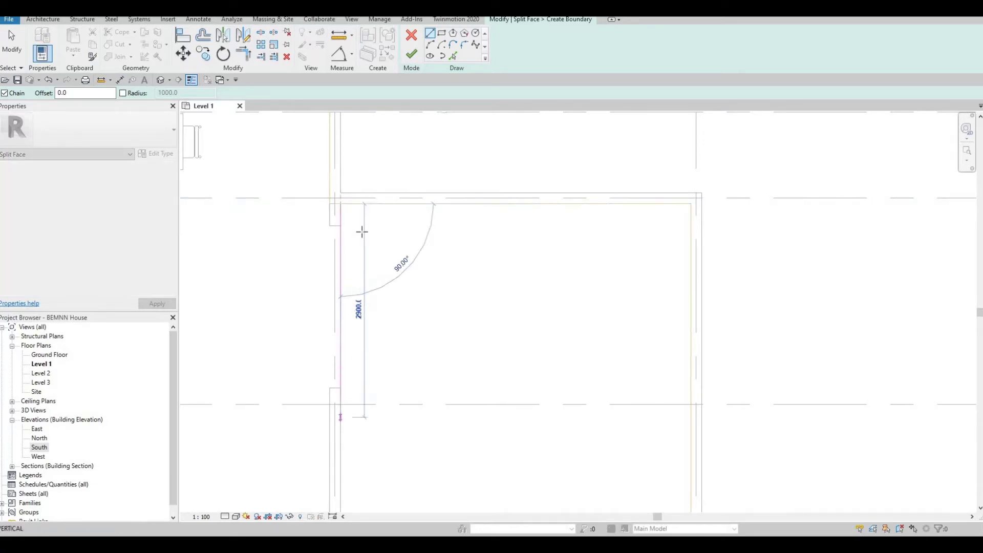
middle_drag(371, 307, 375, 241)
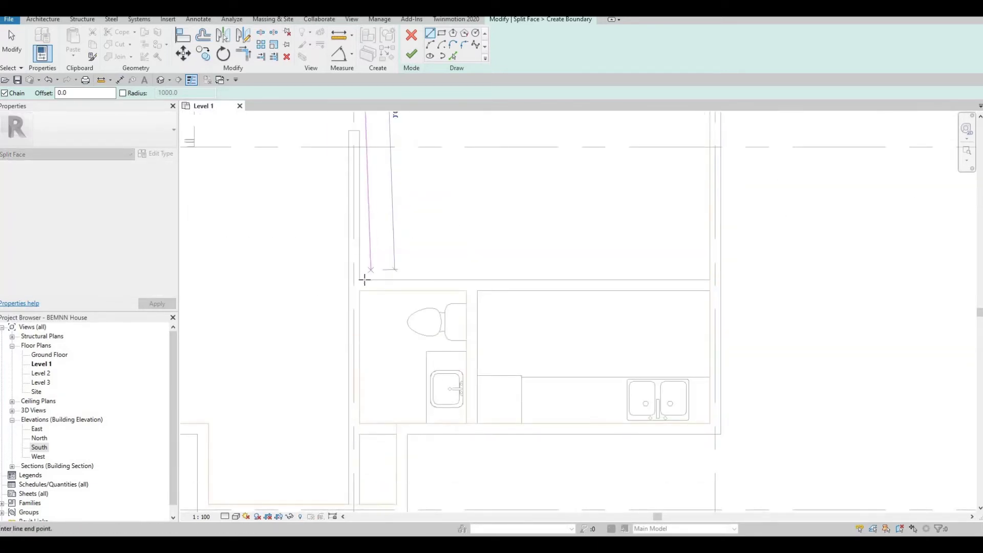
click(360, 280)
middle_drag(565, 270, 361, 275)
scroll(505, 282, up, 2)
click(506, 282)
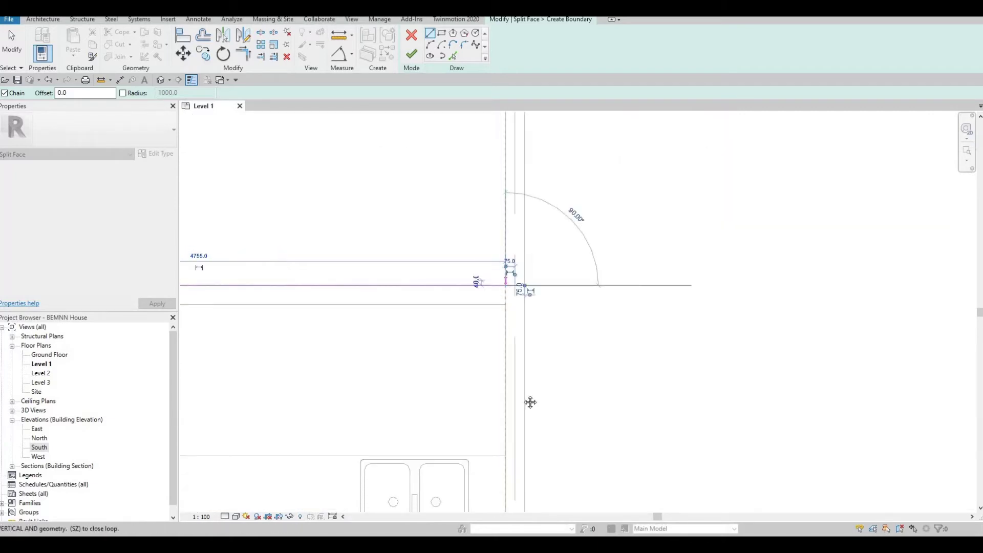
key(Escape)
key(Escape)
scroll(487, 259, down, 5)
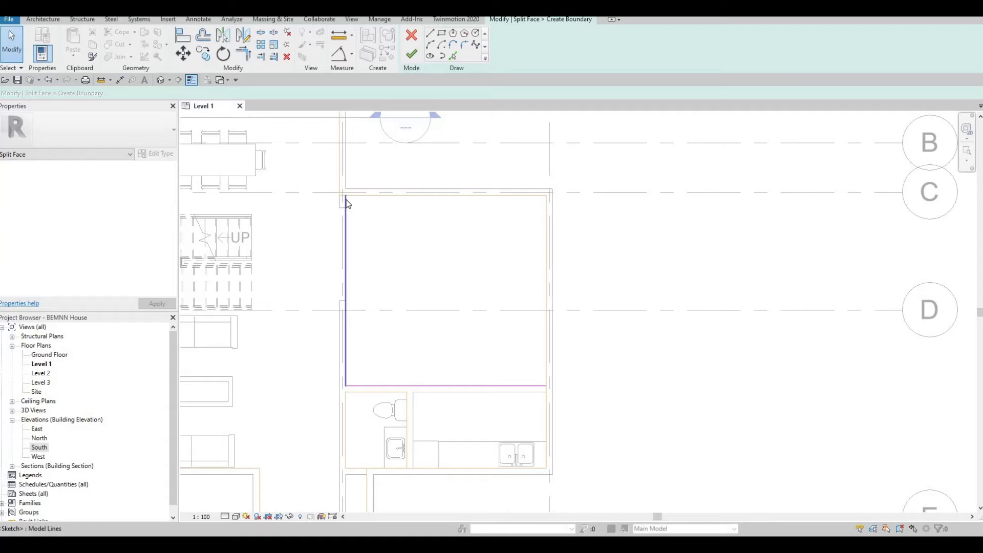
click(411, 57)
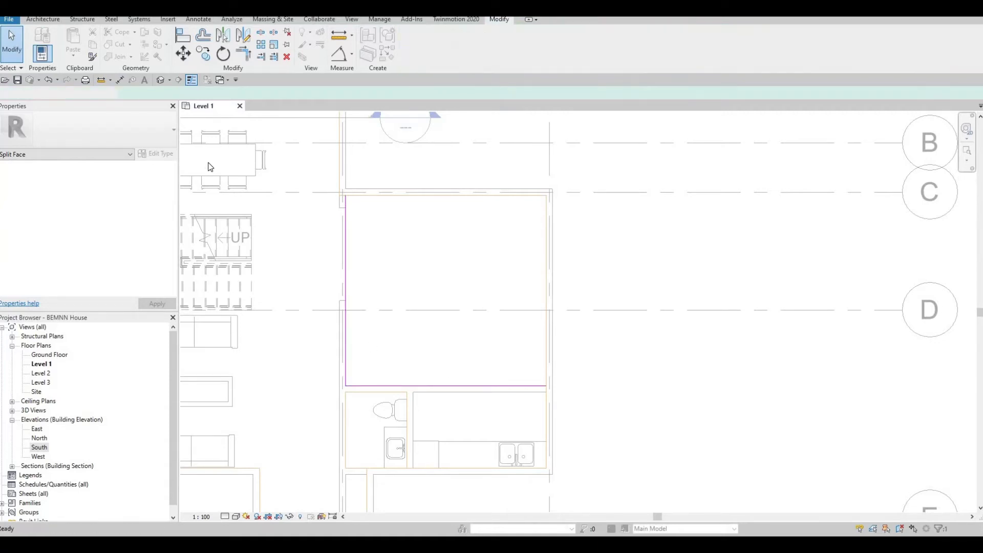
Set the plan's visual style to Realistic and start the Paint tool
click(237, 518)
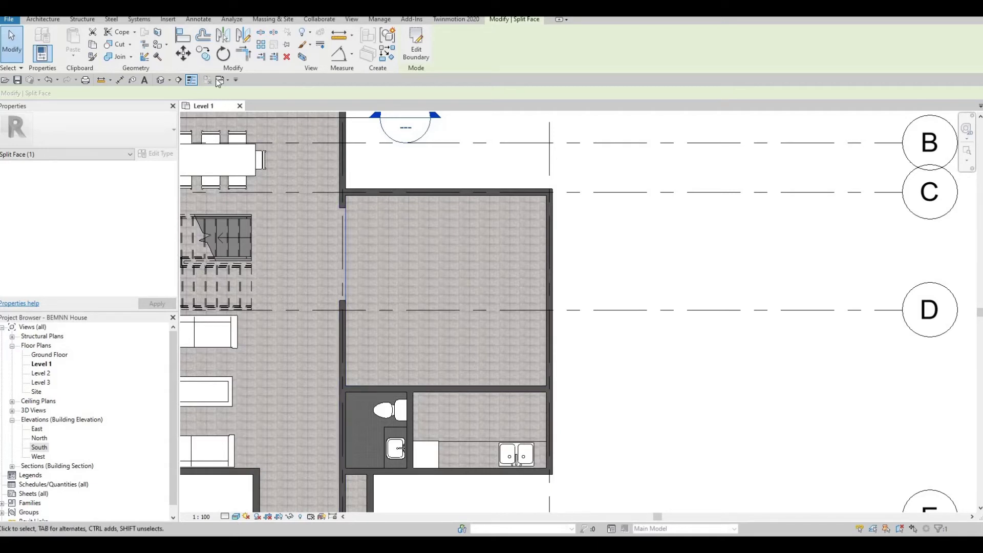
click(160, 46)
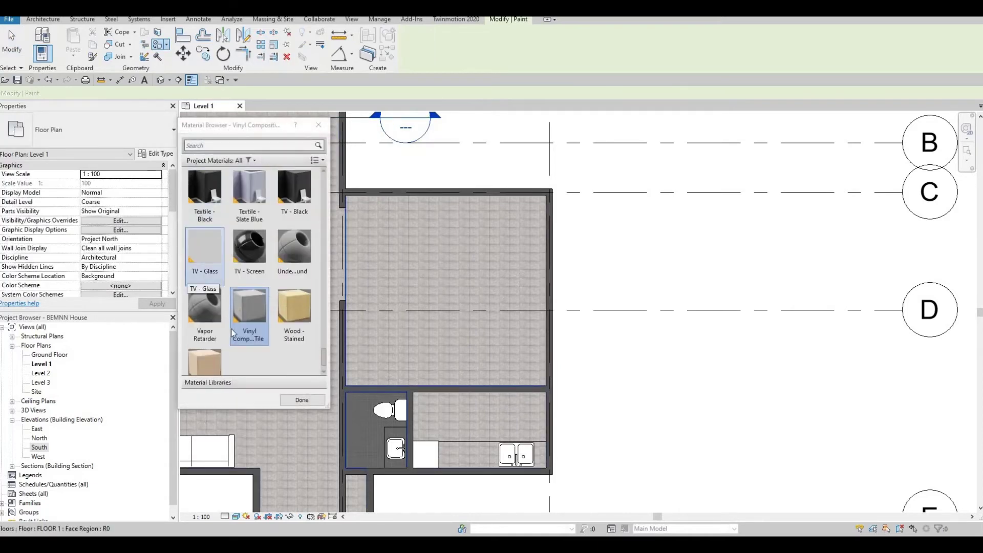
Browse the project materials in the Material Browser and click into its search box
scroll(283, 349, down, 1)
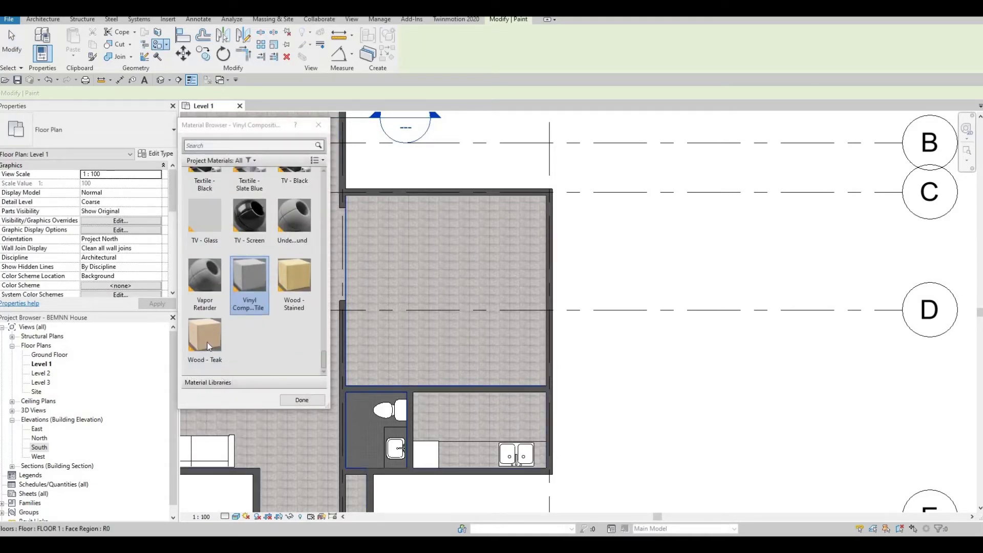
scroll(228, 333, up, 5)
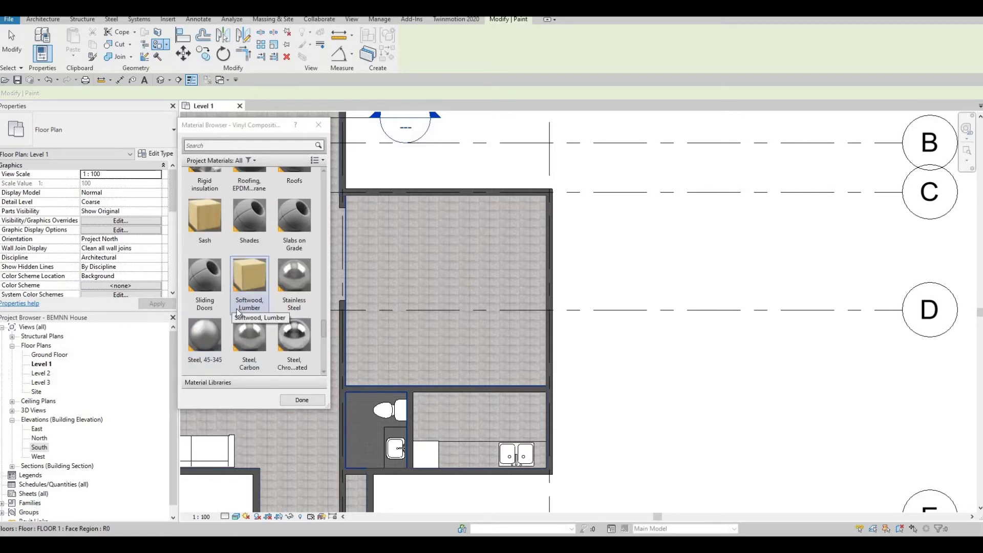
scroll(237, 313, up, 3)
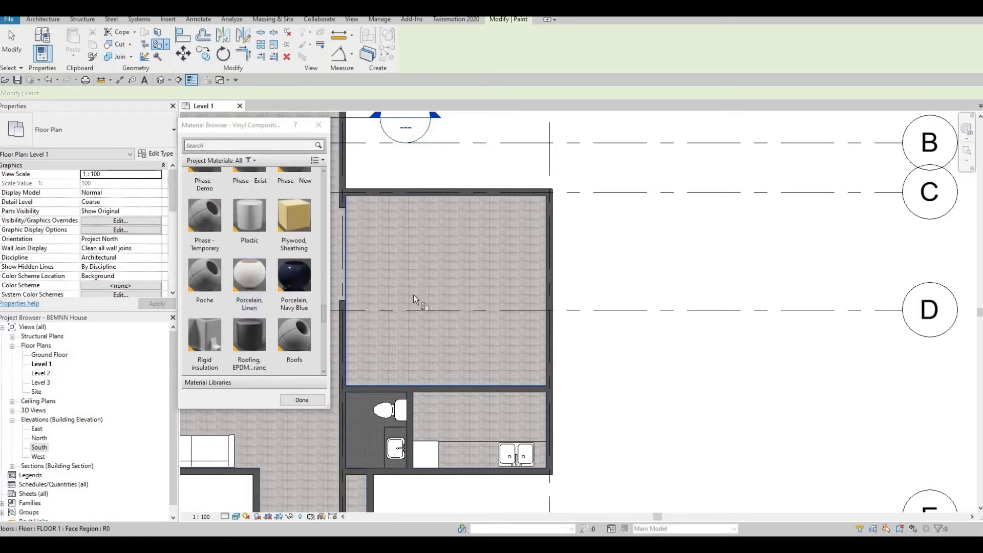
scroll(361, 301, up, 1)
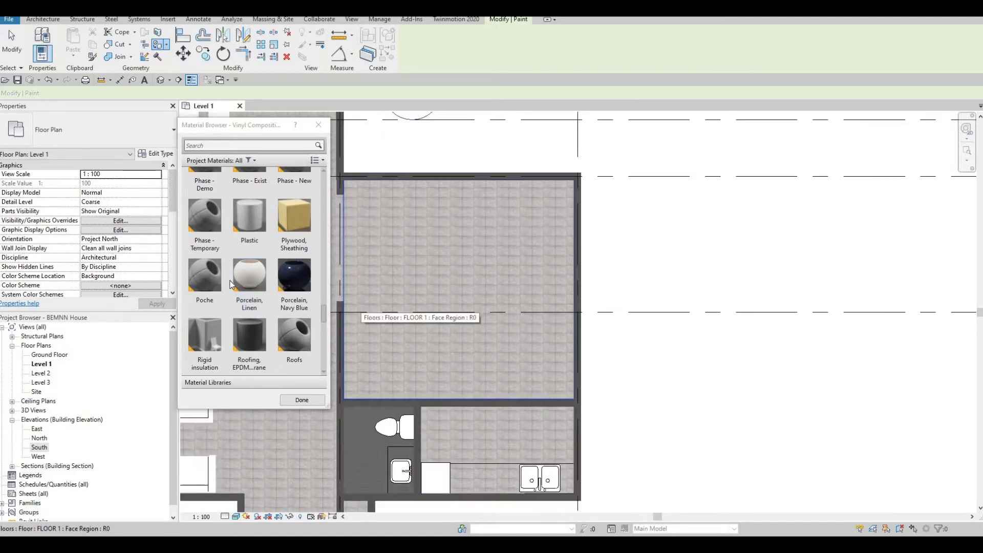
scroll(232, 287, up, 5)
scroll(232, 287, up, 3)
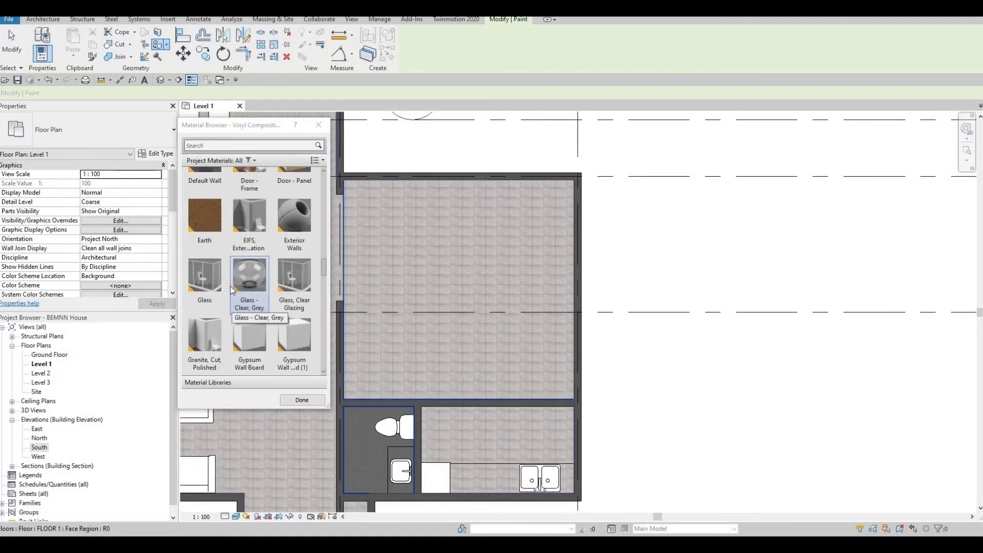
scroll(232, 289, up, 8)
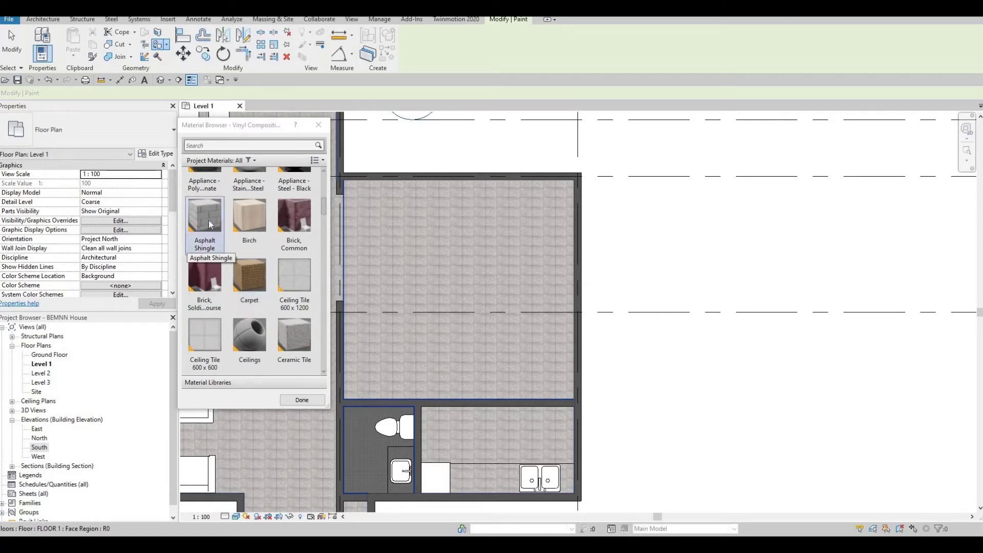
scroll(261, 277, up, 5)
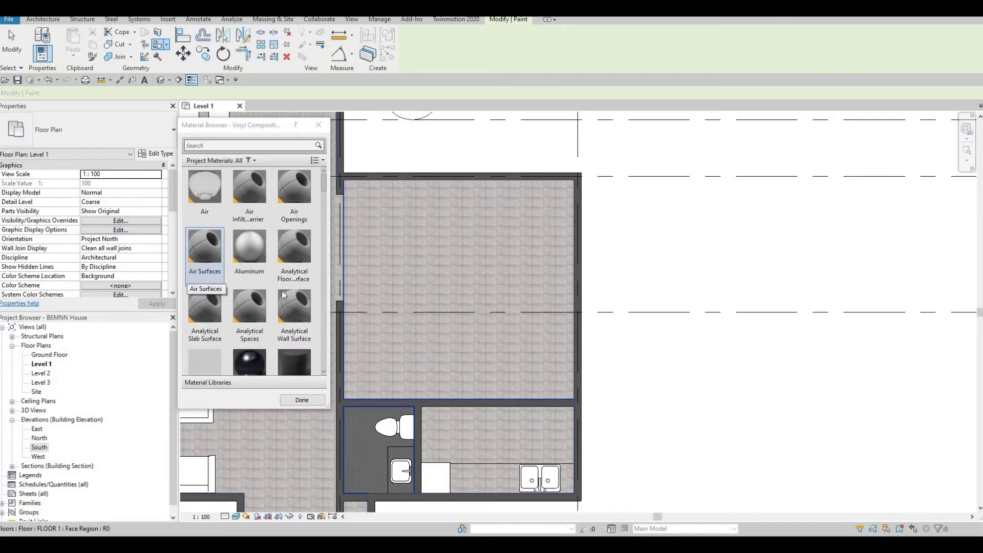
scroll(262, 301, down, 12)
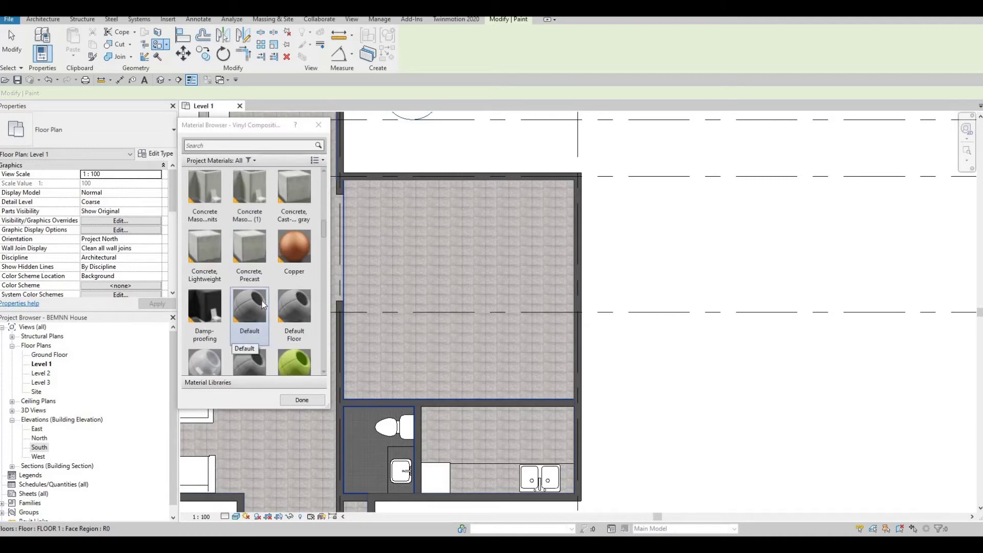
scroll(262, 306, down, 3)
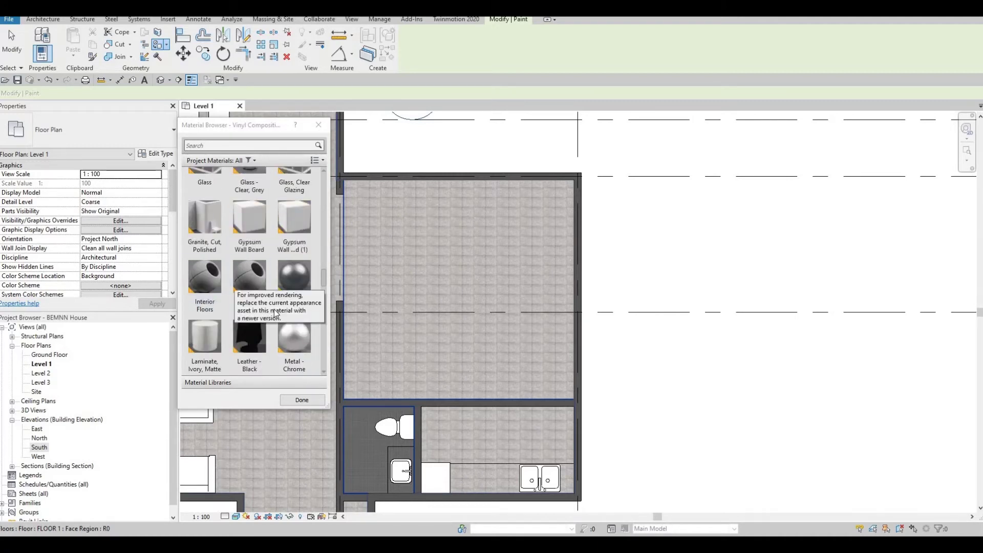
scroll(276, 304, down, 5)
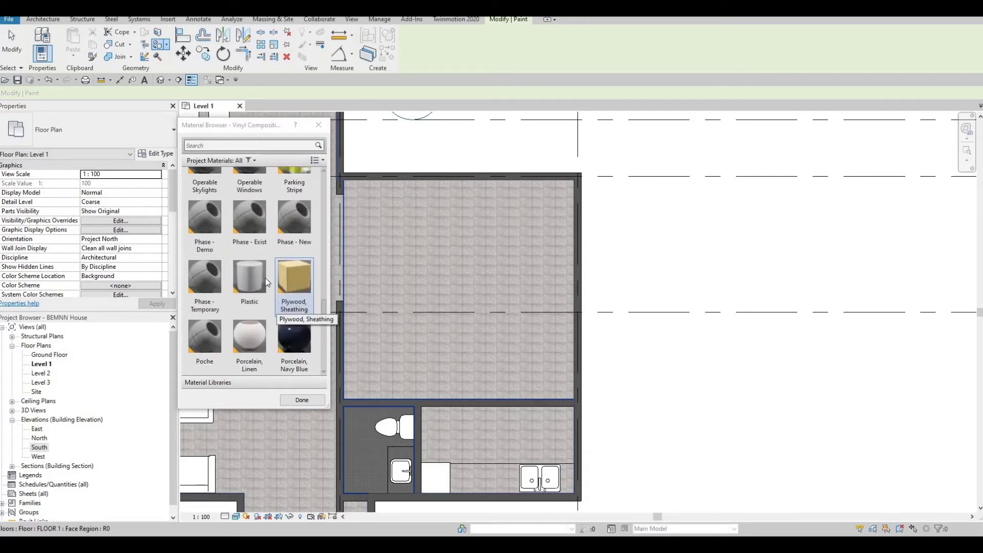
scroll(284, 303, down, 3)
click(221, 146)
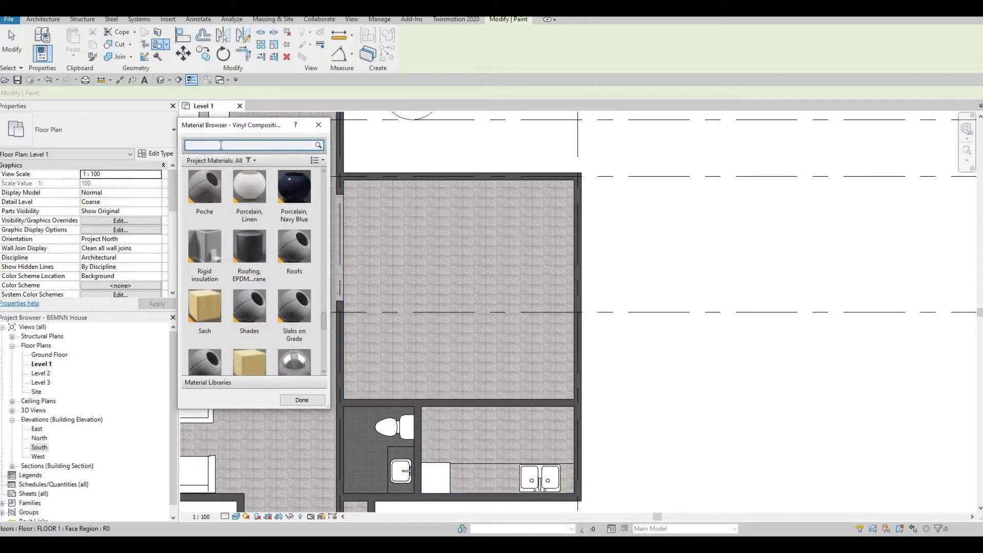
Search 'ti', pick Ceramic Tile, and paint the square room's floor with it
text(tile)
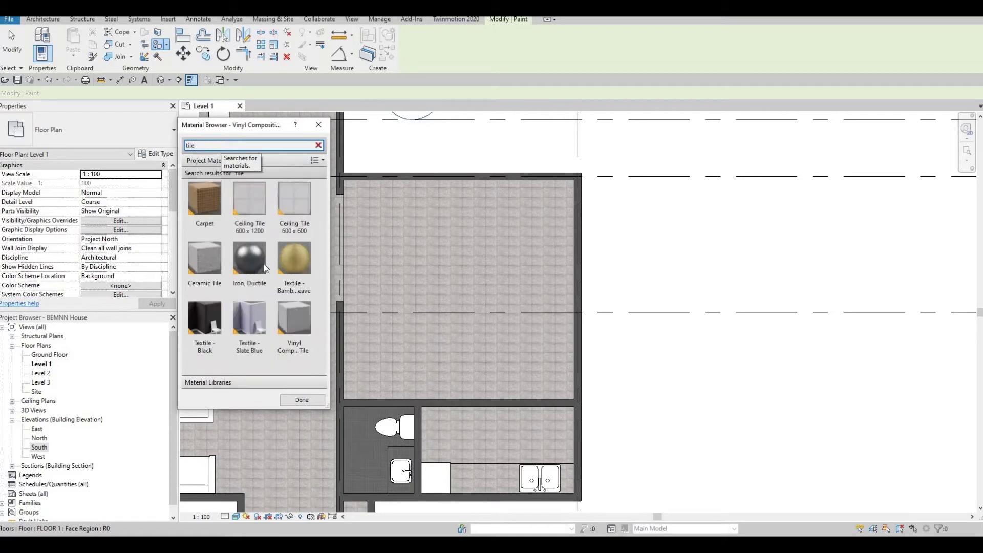
click(210, 261)
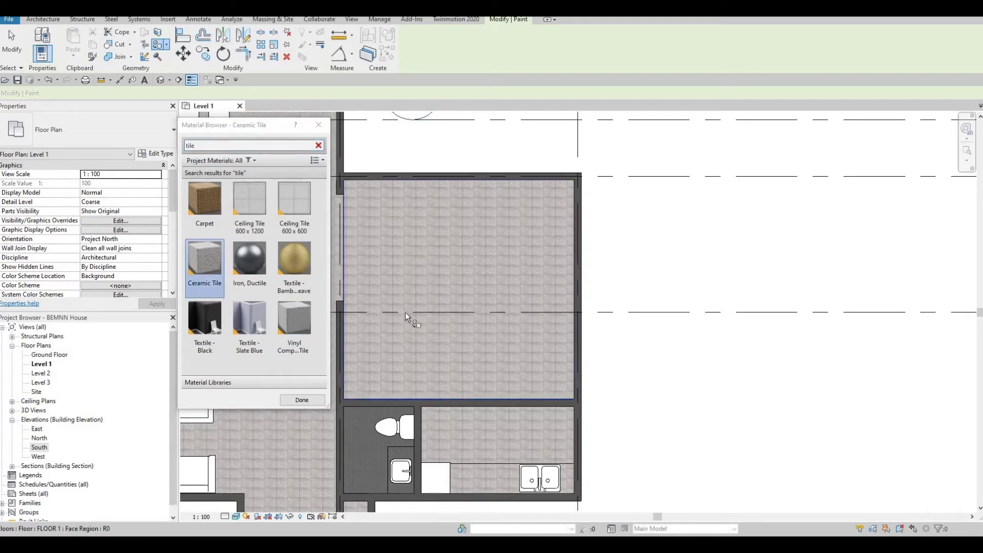
click(405, 314)
Paint the bathroom floor with Ceramic Tile and exit Paint
scroll(531, 280, up, 2)
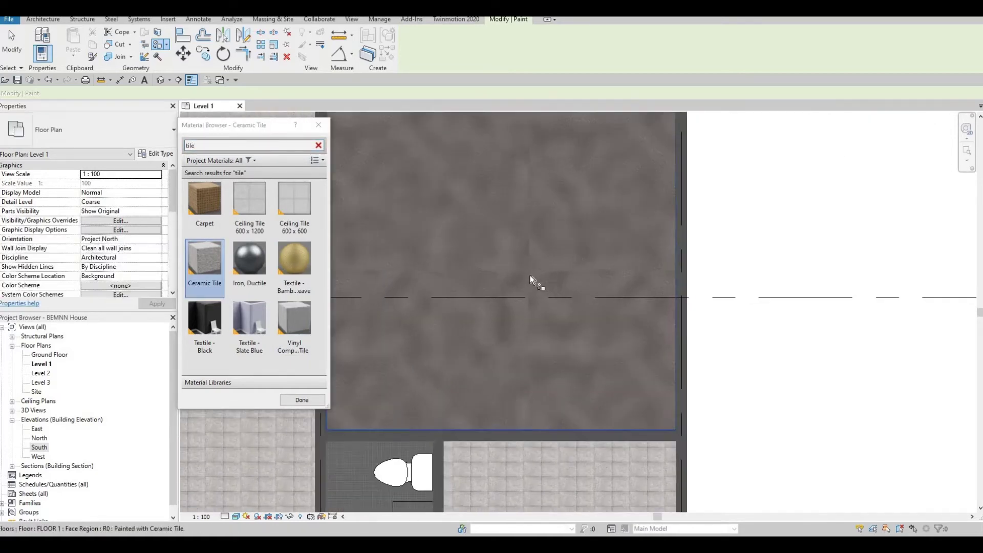
scroll(530, 277, up, 1)
scroll(532, 267, down, 3)
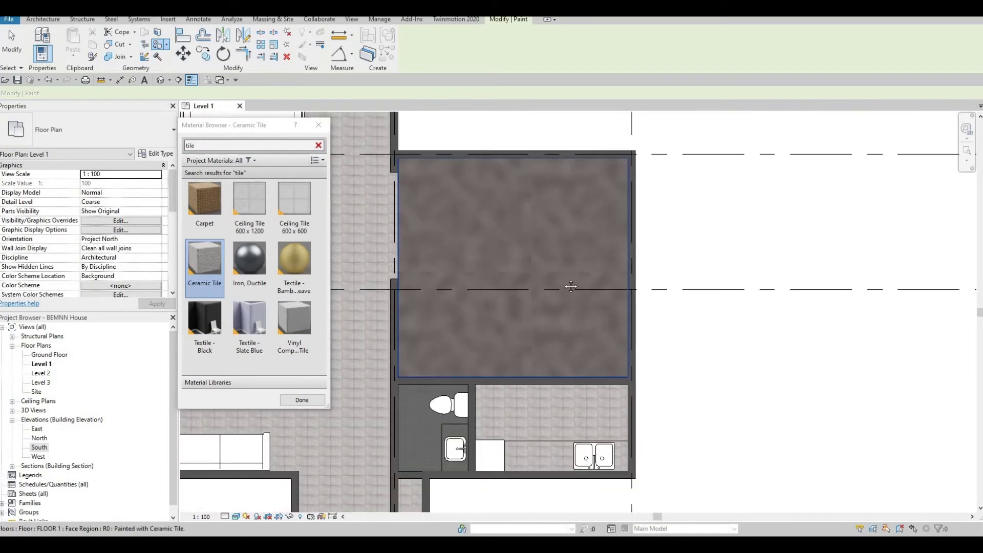
scroll(528, 285, down, 2)
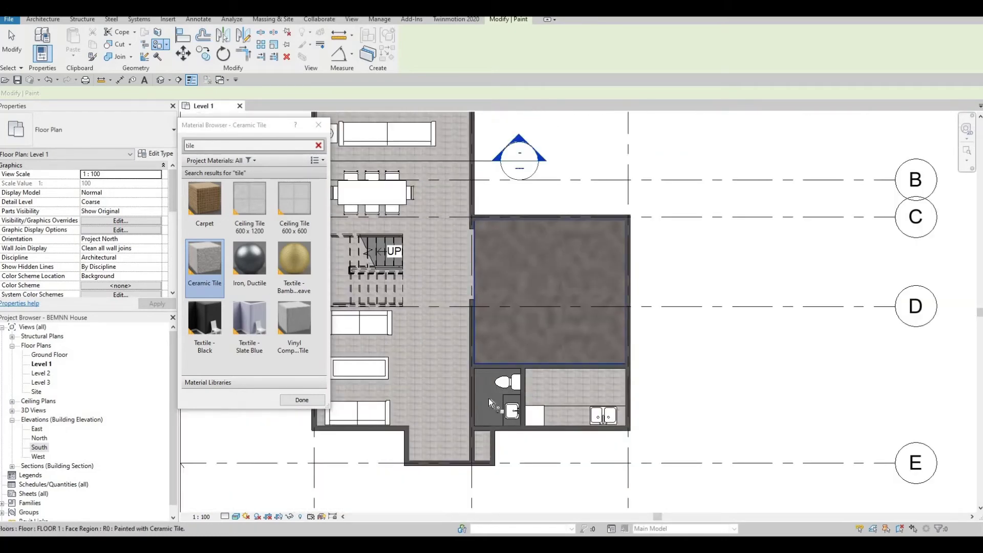
scroll(488, 399, up, 5)
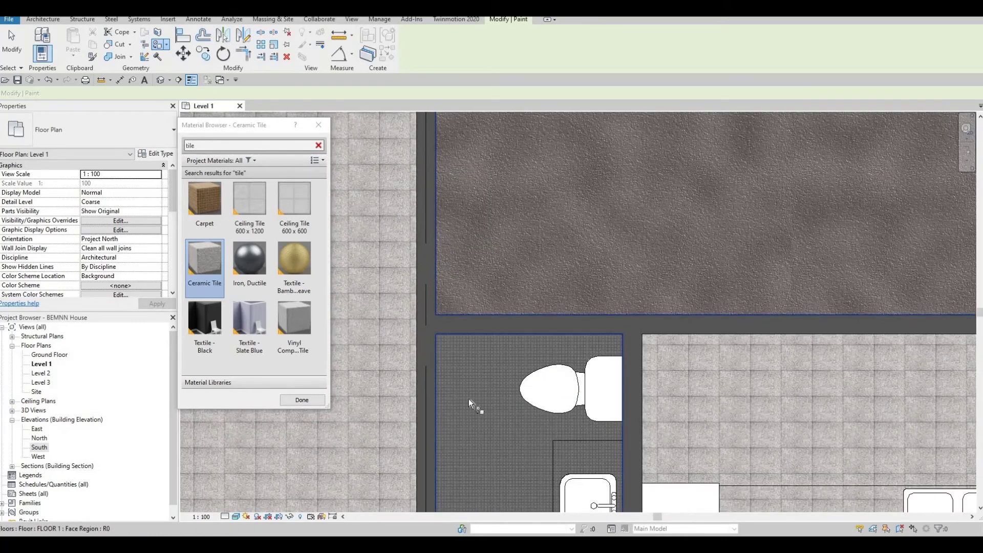
click(461, 391)
scroll(553, 272, down, 3)
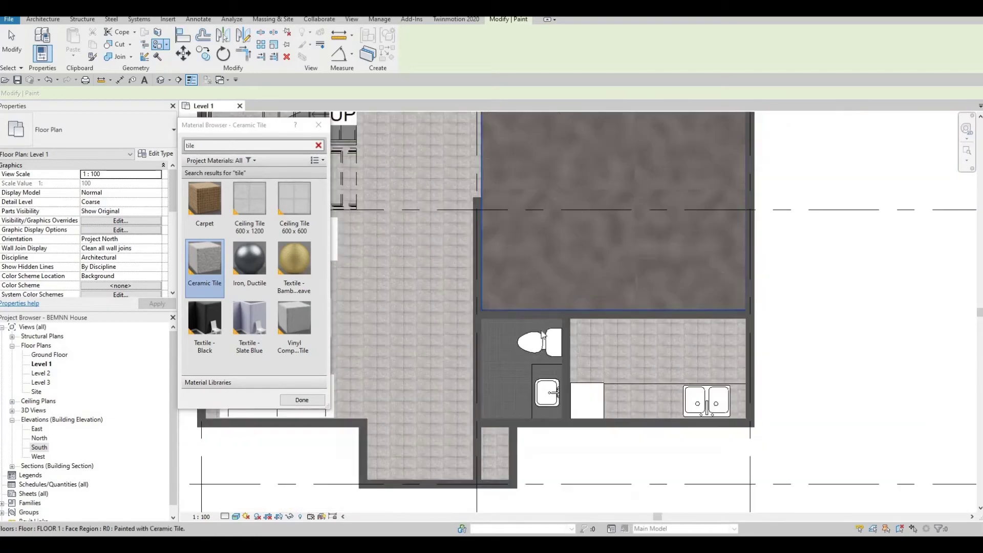
middle_drag(614, 175, 575, 287)
key(Escape)
middle_drag(544, 248, 594, 205)
scroll(593, 207, down, 1)
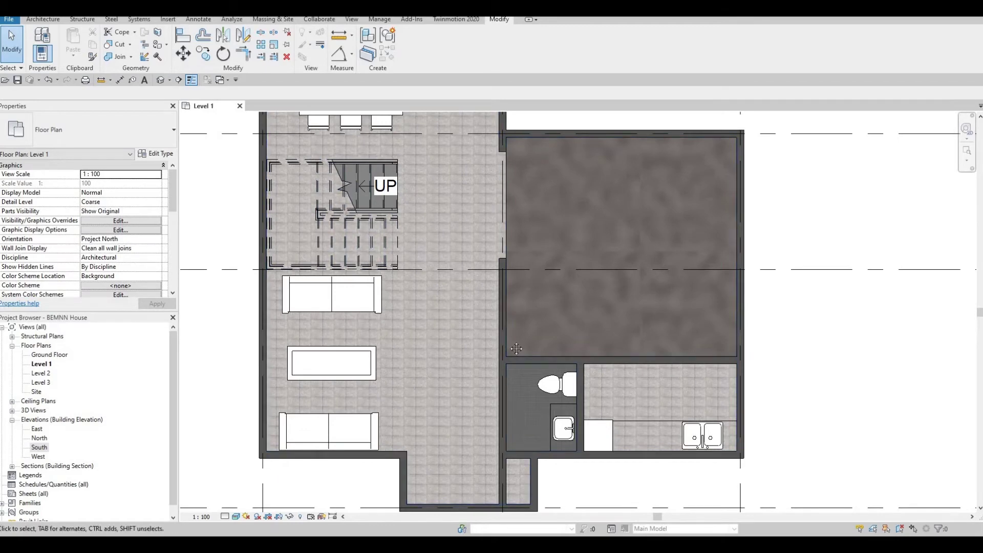
Pan and zoom to bring grids B through F and their dimensions into view
middle_drag(516, 349, 441, 230)
middle_drag(531, 449, 511, 505)
middle_drag(519, 311, 526, 438)
scroll(526, 438, down, 1)
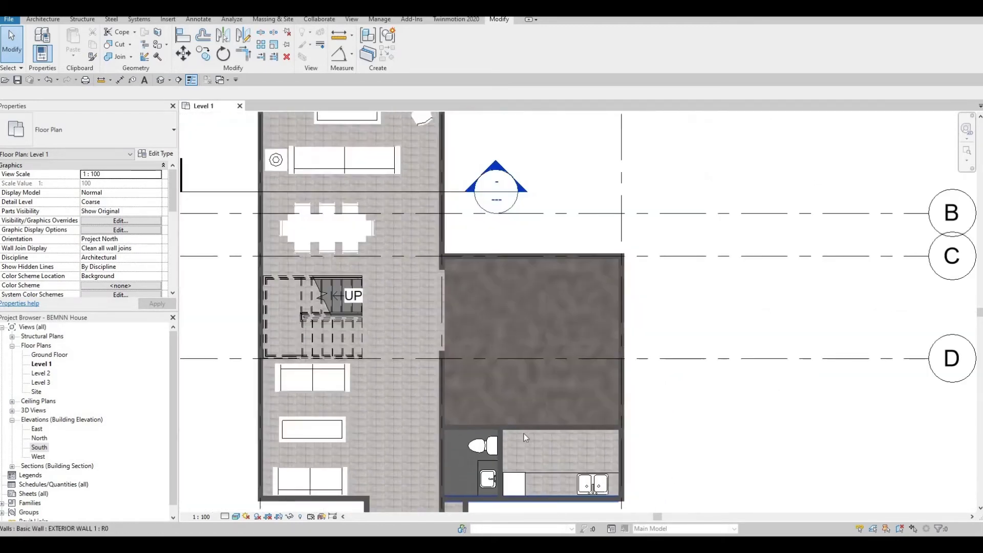
middle_drag(332, 159, 401, 261)
middle_drag(473, 303, 406, 128)
scroll(421, 256, down, 3)
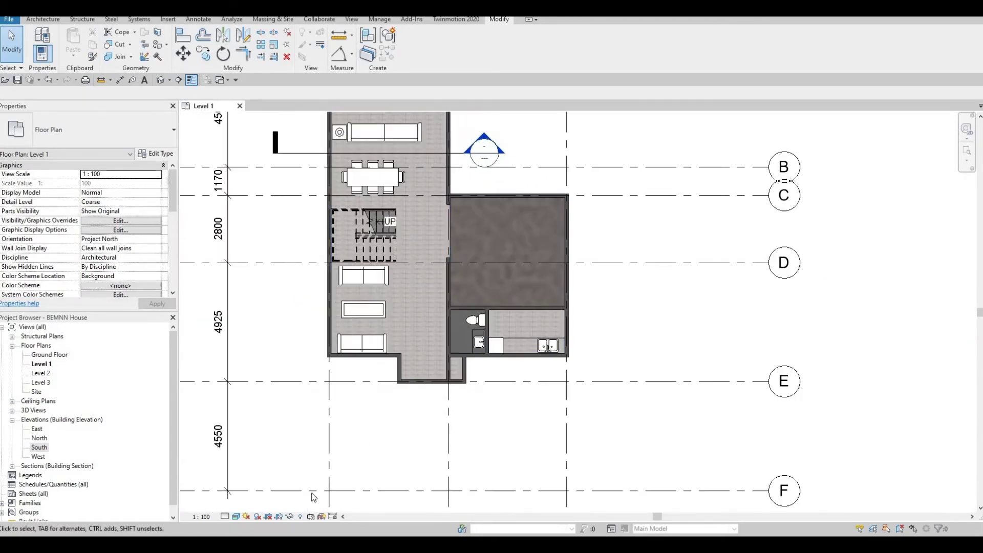
Switch the plan back to Hidden Line and zoom in on the lower rooms
click(236, 516)
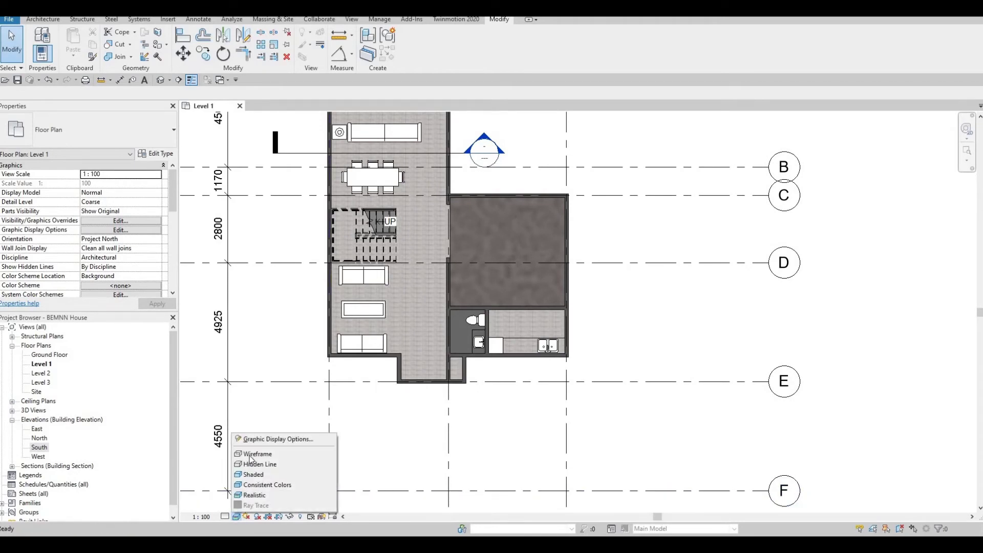
click(258, 464)
scroll(461, 270, up, 2)
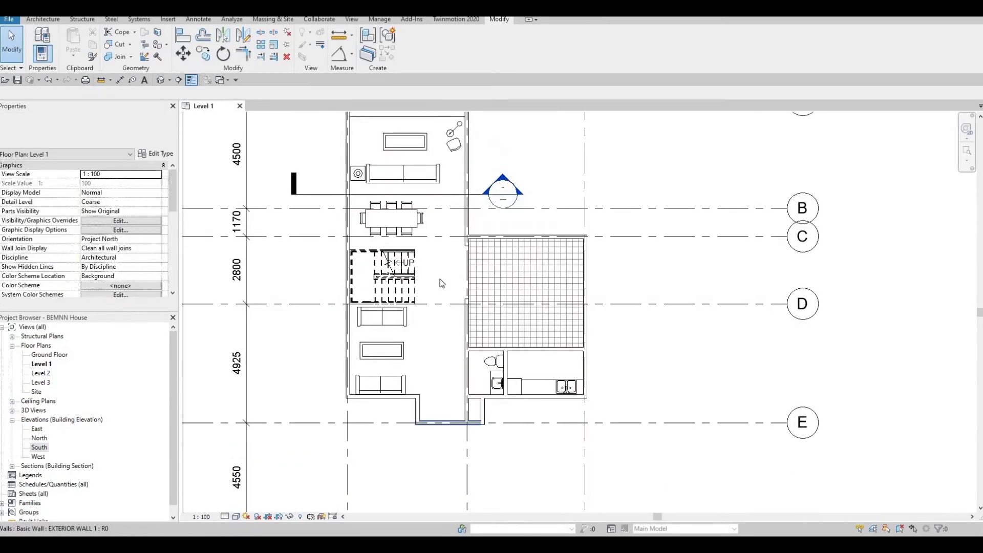
scroll(499, 300, up, 4)
scroll(611, 308, down, 7)
middle_drag(457, 432, 560, 364)
scroll(559, 364, up, 4)
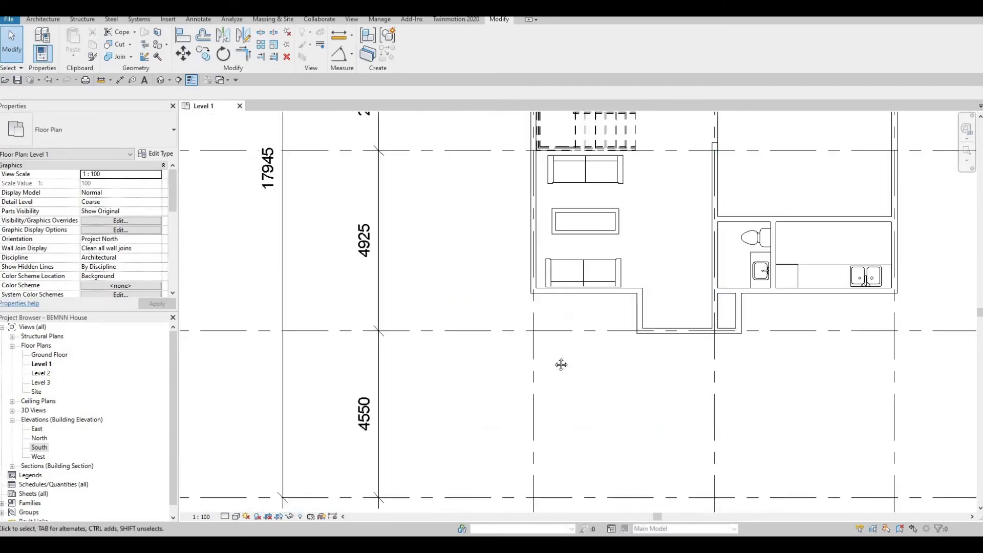
scroll(553, 369, down, 4)
scroll(584, 322, up, 2)
middle_drag(573, 316, 497, 410)
scroll(550, 365, up, 1)
scroll(497, 410, down, 3)
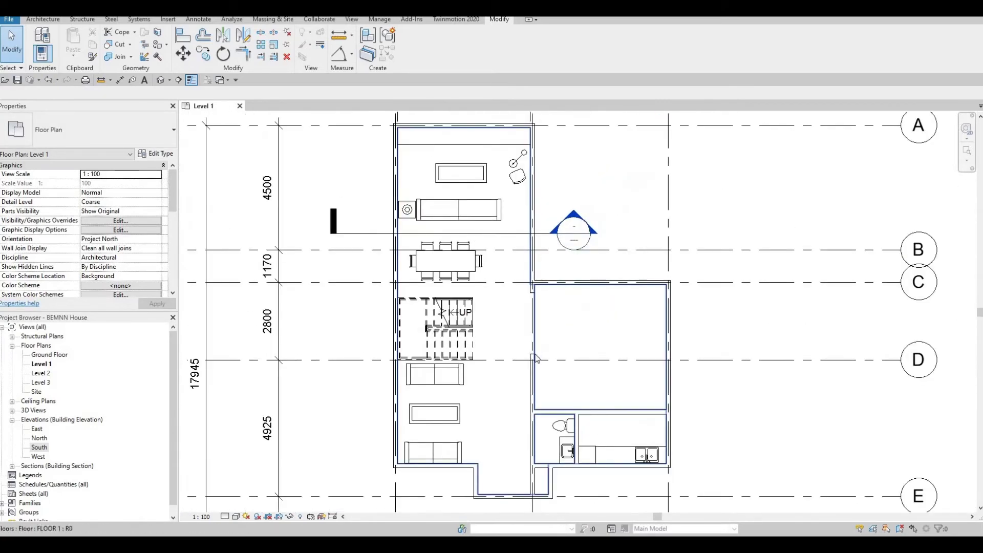
scroll(502, 394, down, 2)
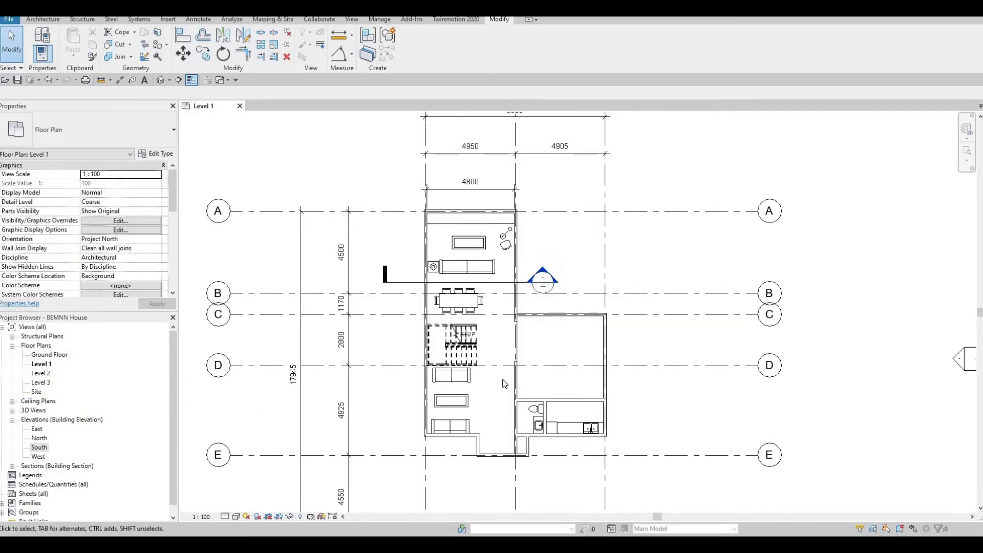
scroll(505, 383, up, 1)
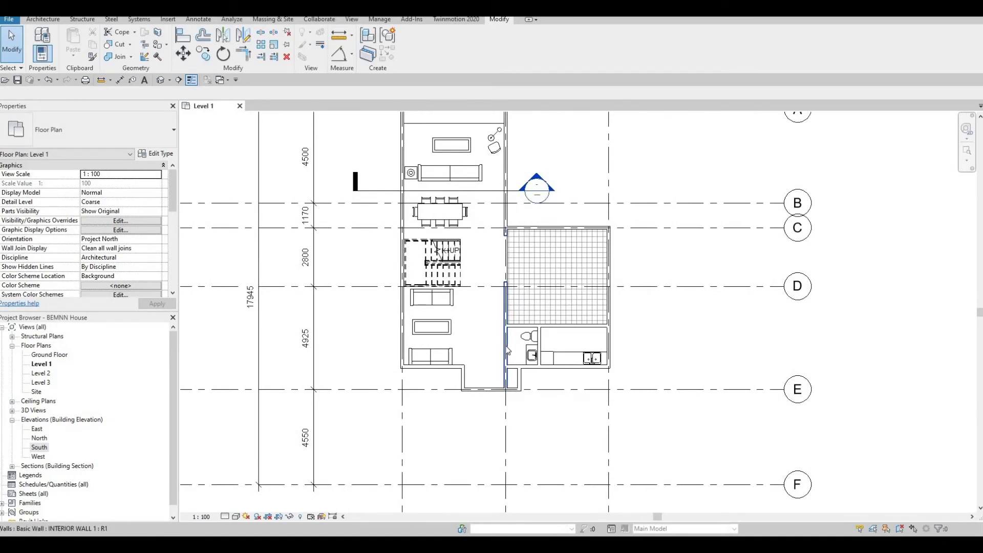
scroll(505, 358, up, 2)
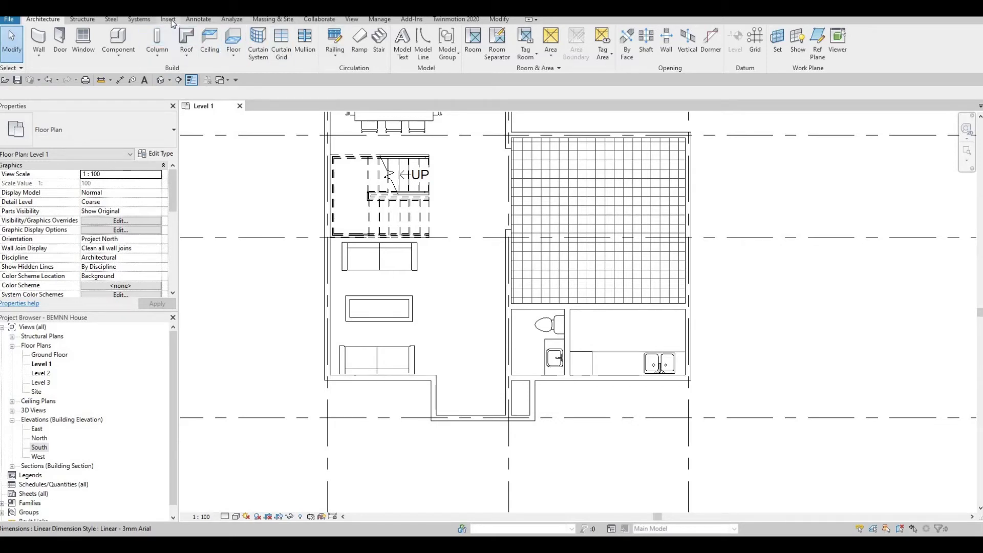
Start placing a door, review its type list, and open Load Family
click(60, 42)
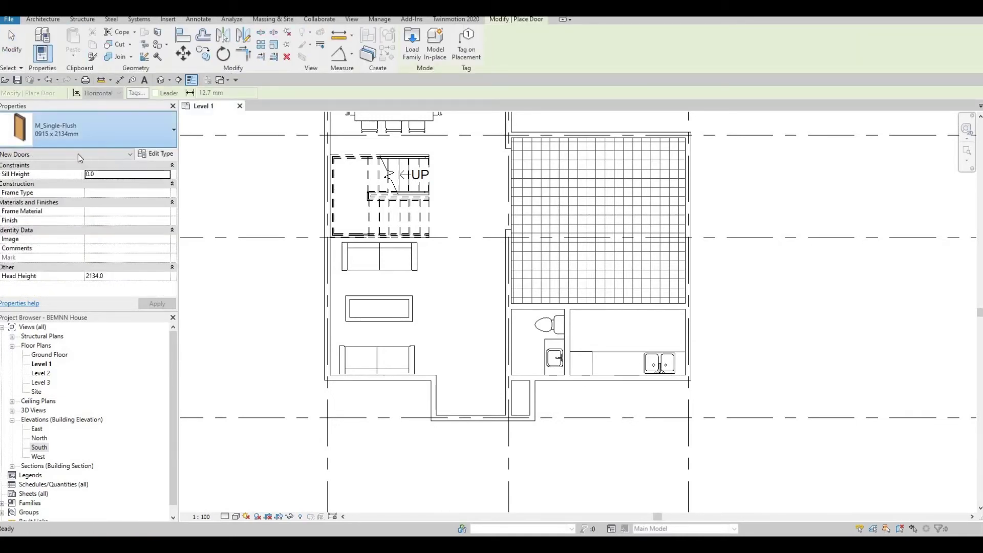
click(85, 137)
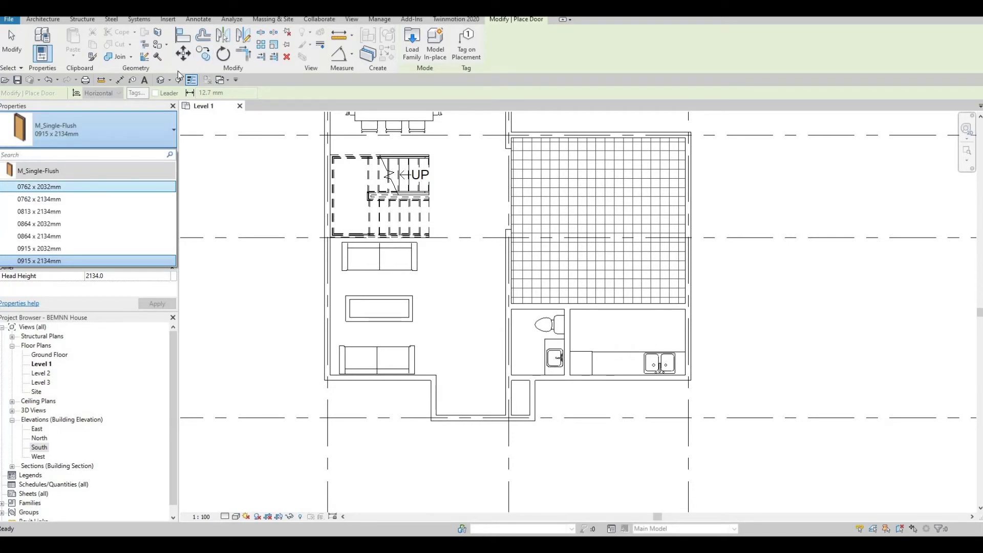
click(167, 20)
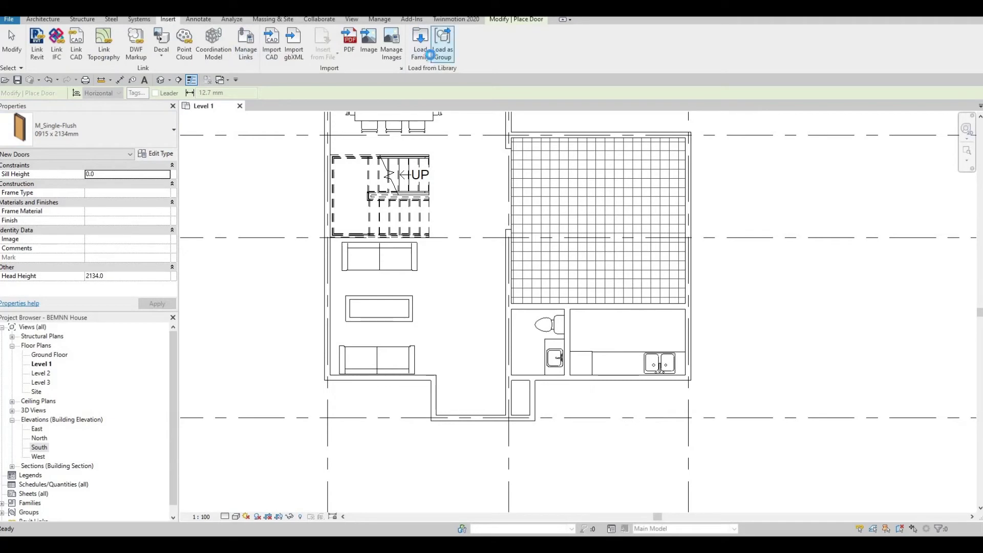
click(420, 42)
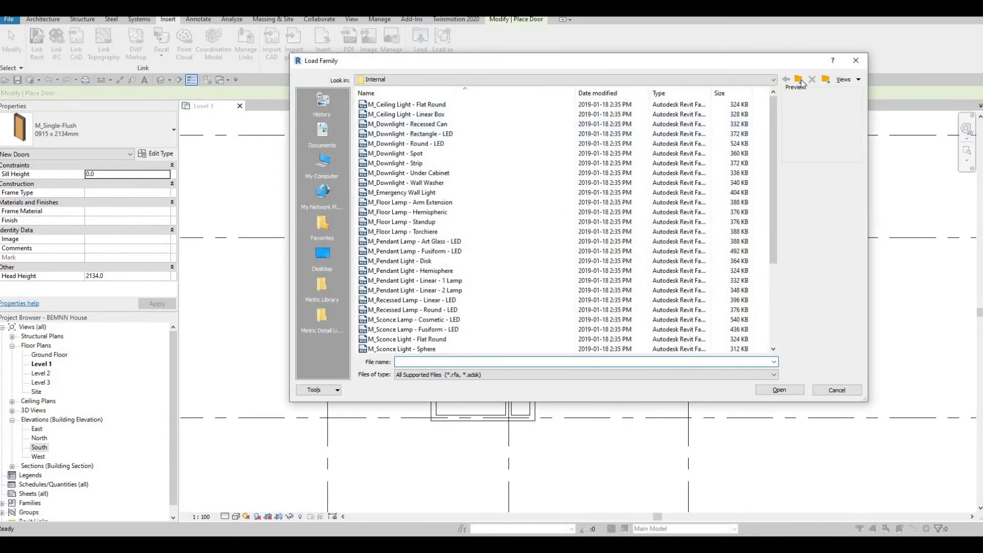
Browse to Canada > Doors > Residential and open M_Door-Exterior-Double-Full Glass-Wood_Clad
click(800, 81)
click(800, 81)
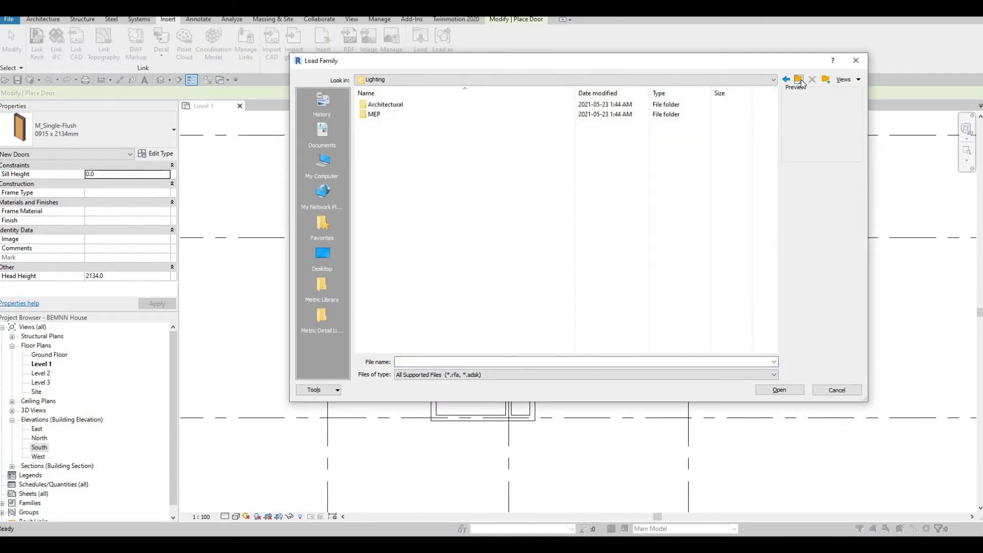
click(800, 80)
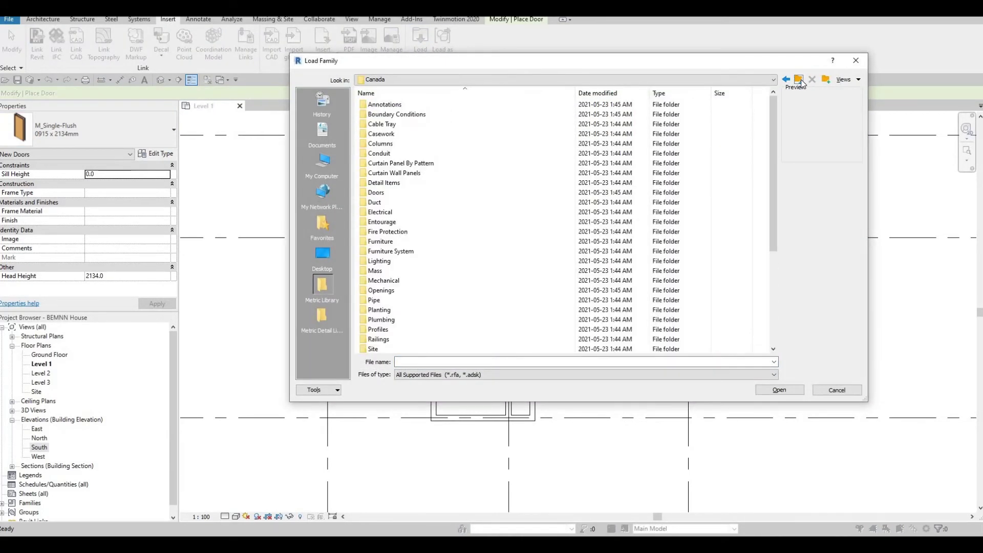
double_click(376, 193)
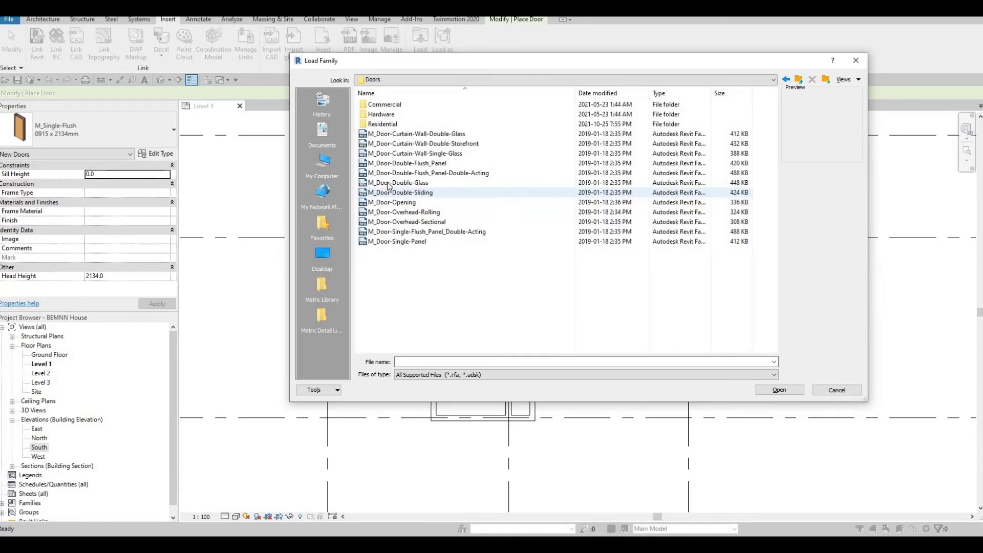
double_click(394, 124)
click(408, 105)
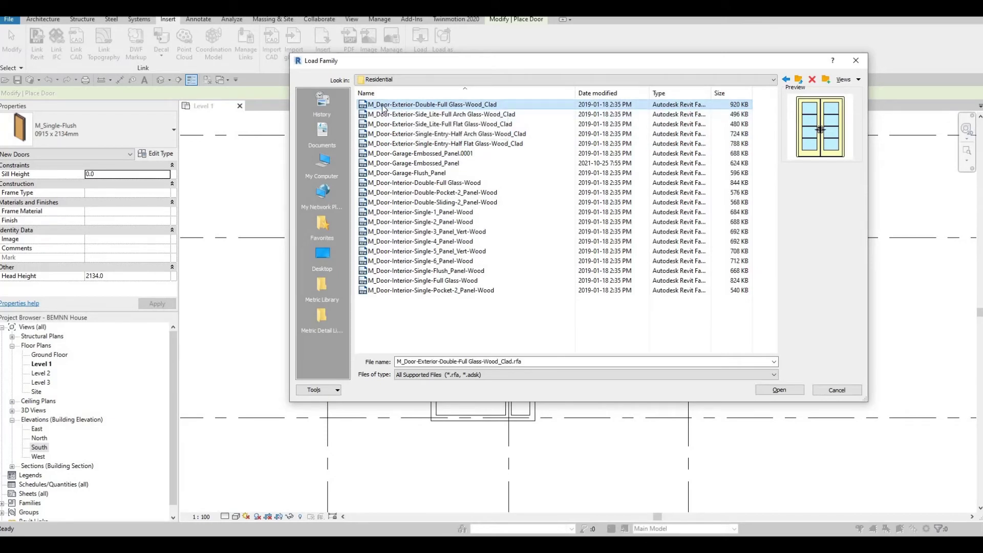
click(776, 392)
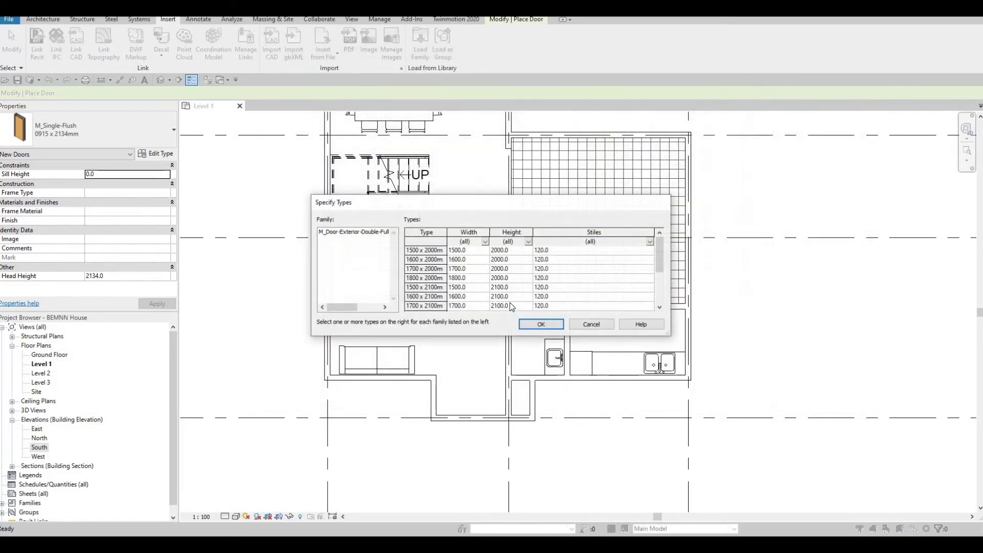
Choose the 1500 x 2000mm size and place the double door centred in the bottom entry wall
click(455, 254)
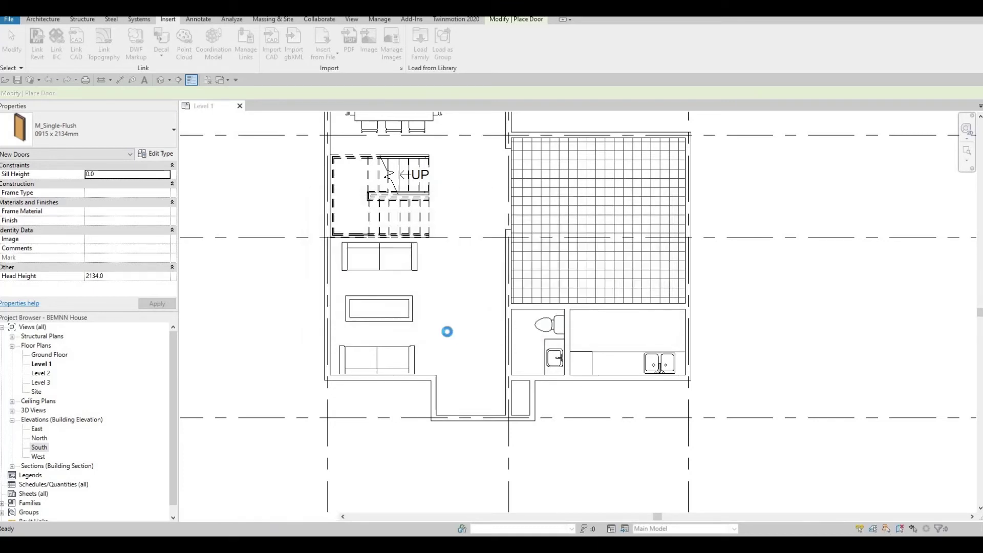
click(470, 415)
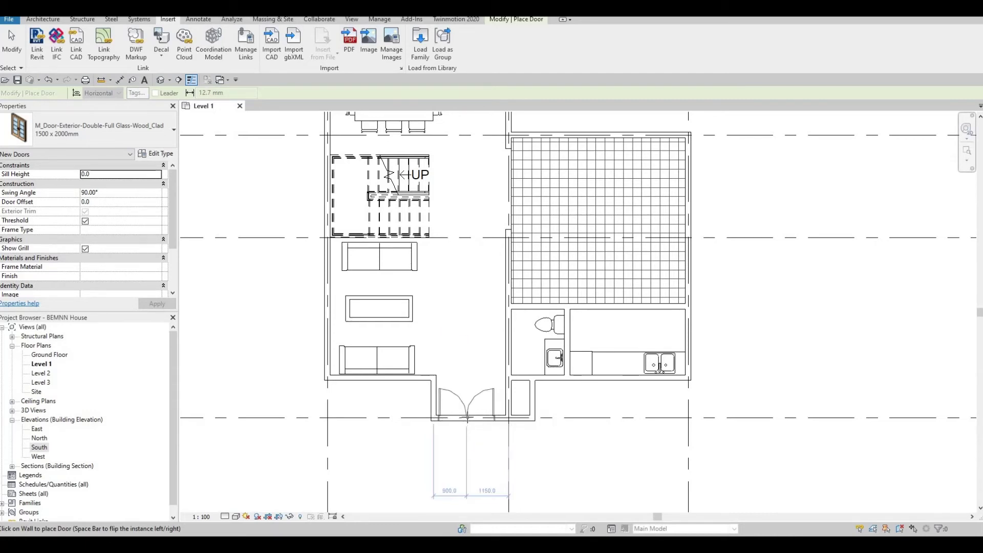
click(506, 466)
Finish placing the exterior door and pan the plan to show the upper rooms
key(Escape)
key(Escape)
scroll(462, 377, up, 3)
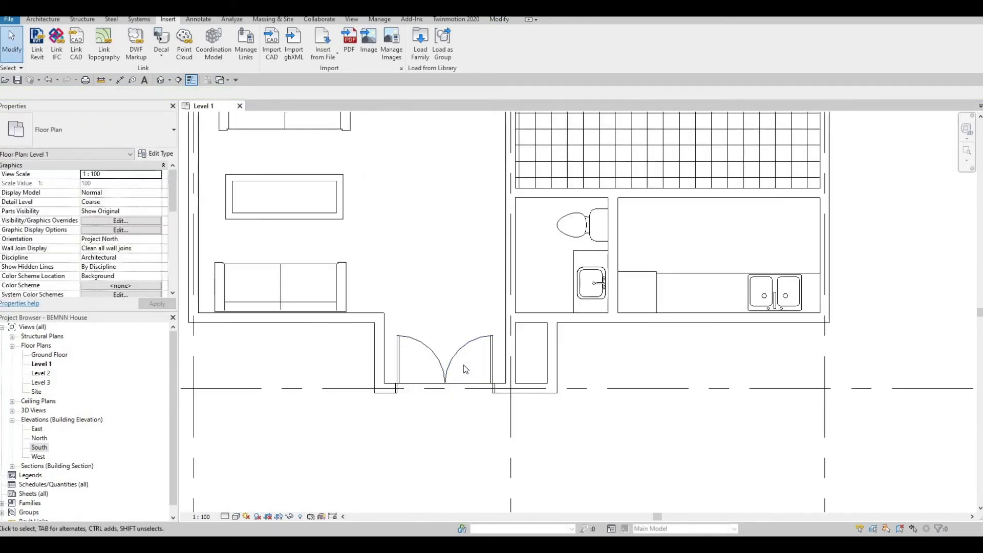
scroll(500, 409, down, 2)
middle_drag(556, 271, 560, 298)
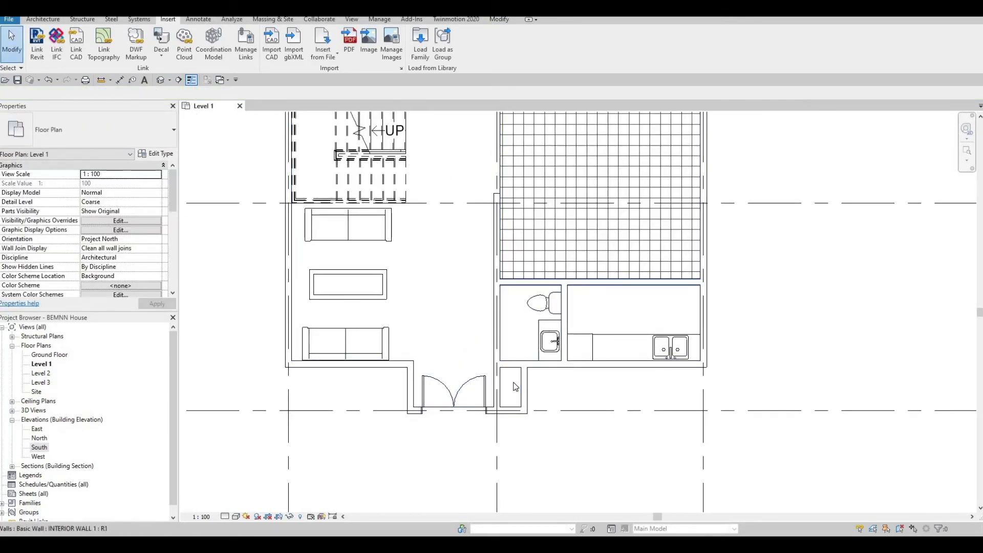
middle_drag(523, 325, 509, 362)
scroll(510, 363, down, 1)
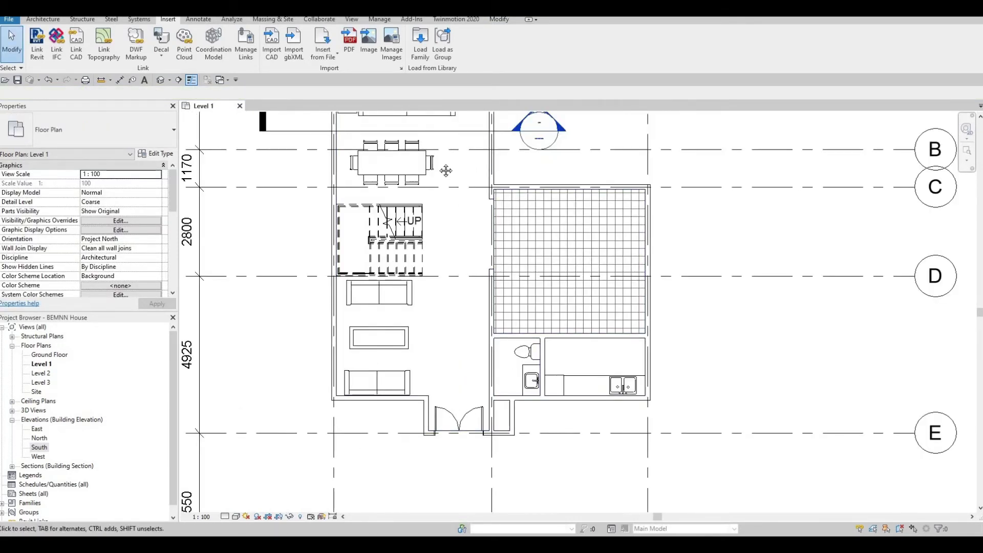
middle_drag(404, 144, 403, 197)
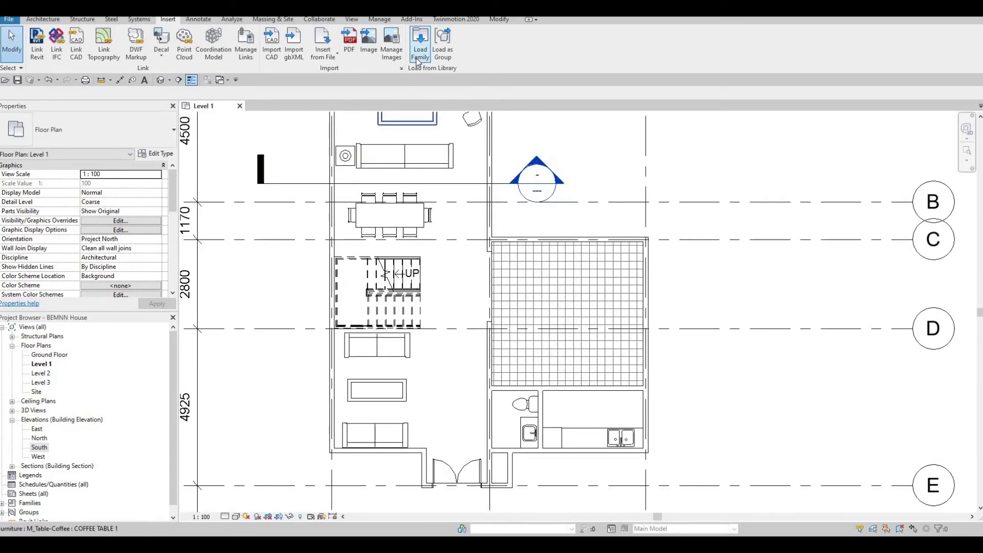
Compare Residential interior door families and open M_Door-Interior-Single-5_Panel_Vert-Wood
click(419, 57)
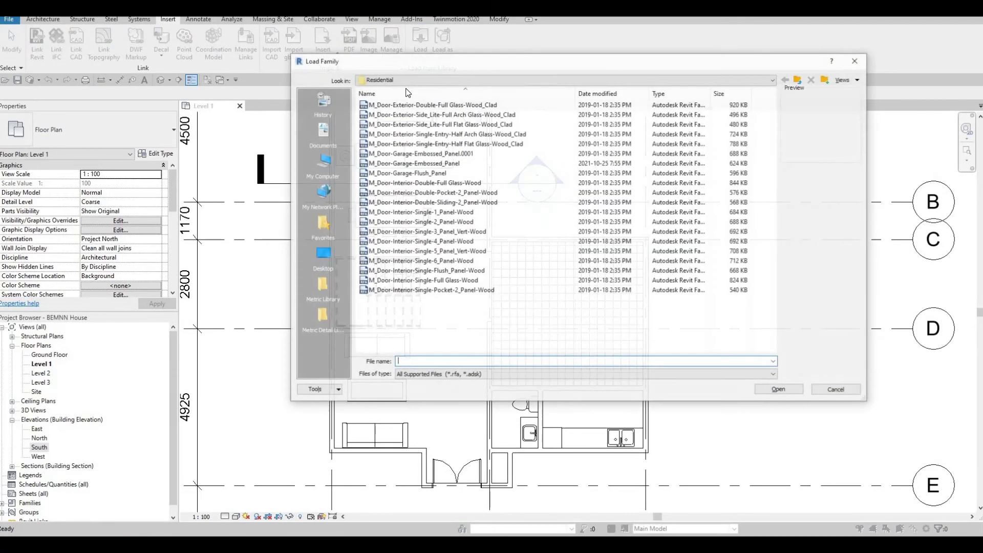
click(416, 214)
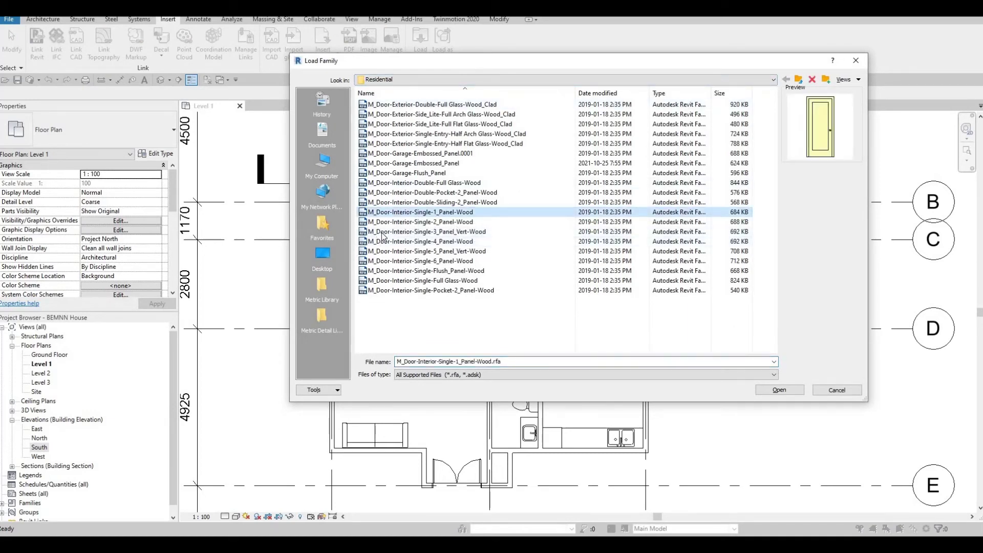
click(402, 222)
click(408, 241)
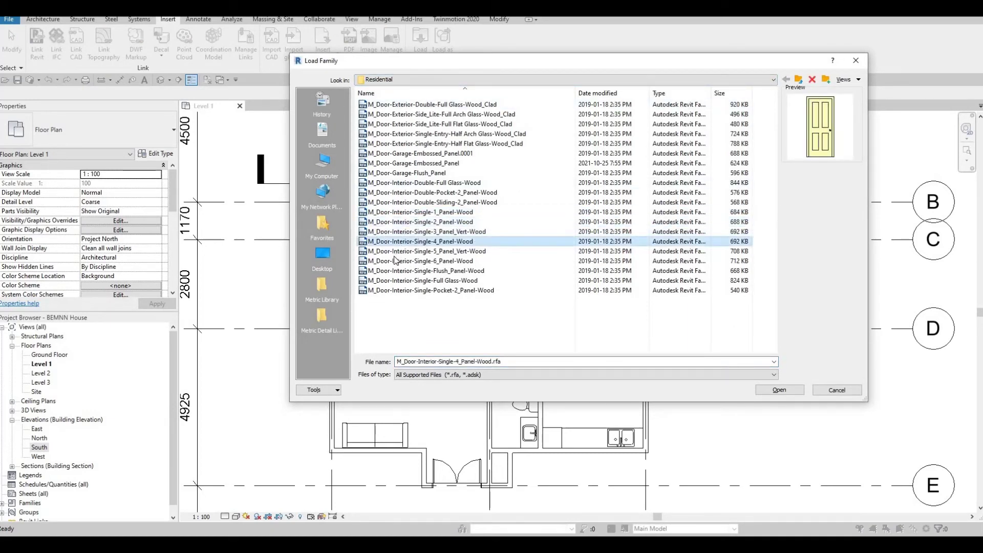
click(409, 251)
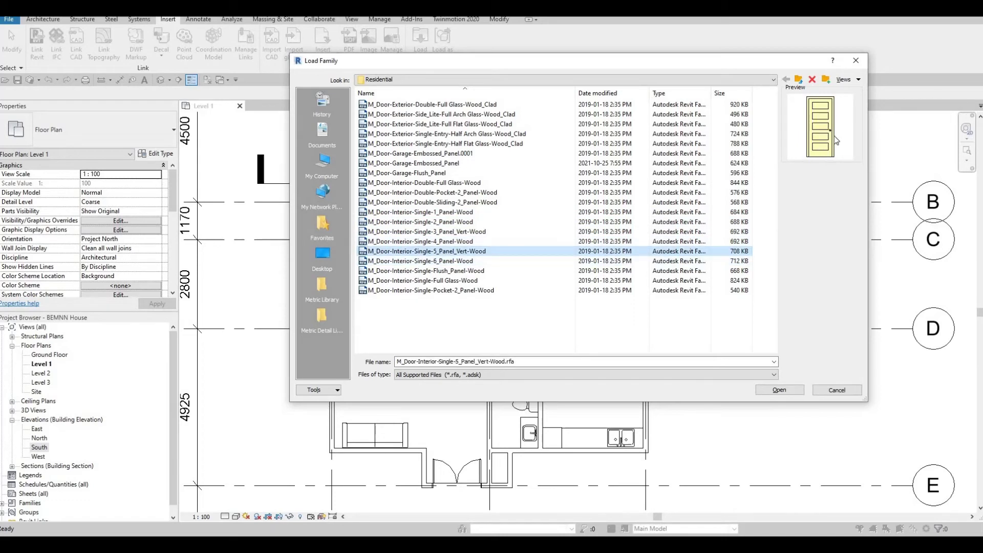
click(414, 270)
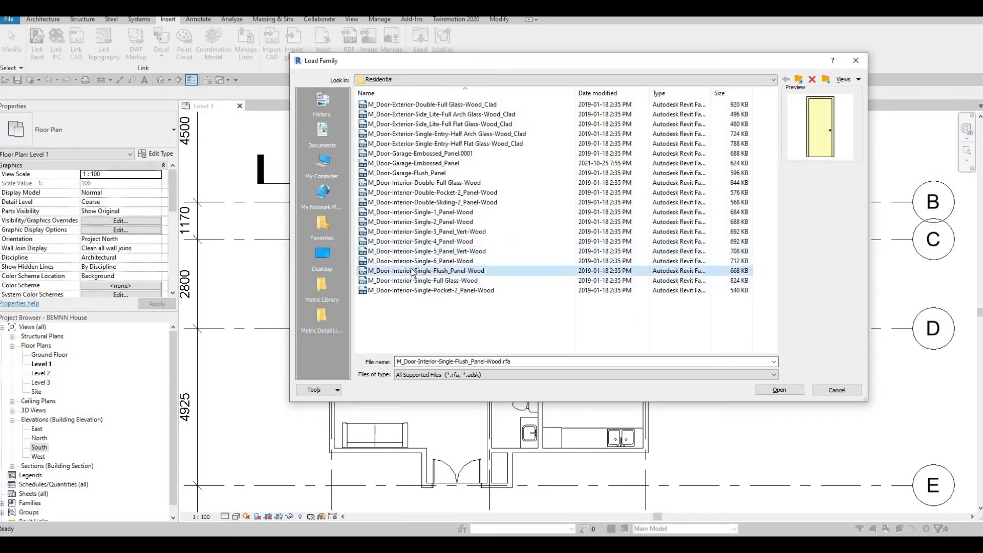
click(416, 252)
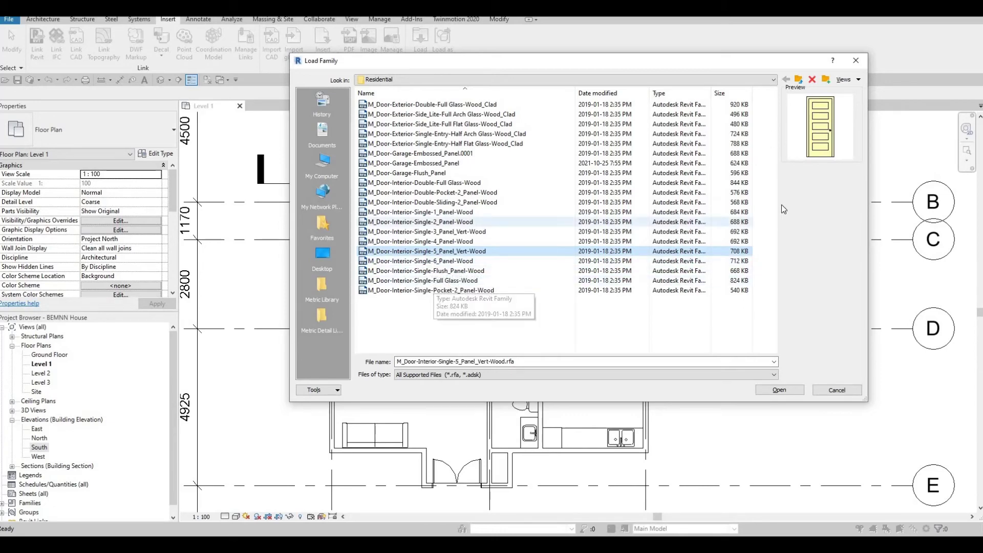
click(779, 389)
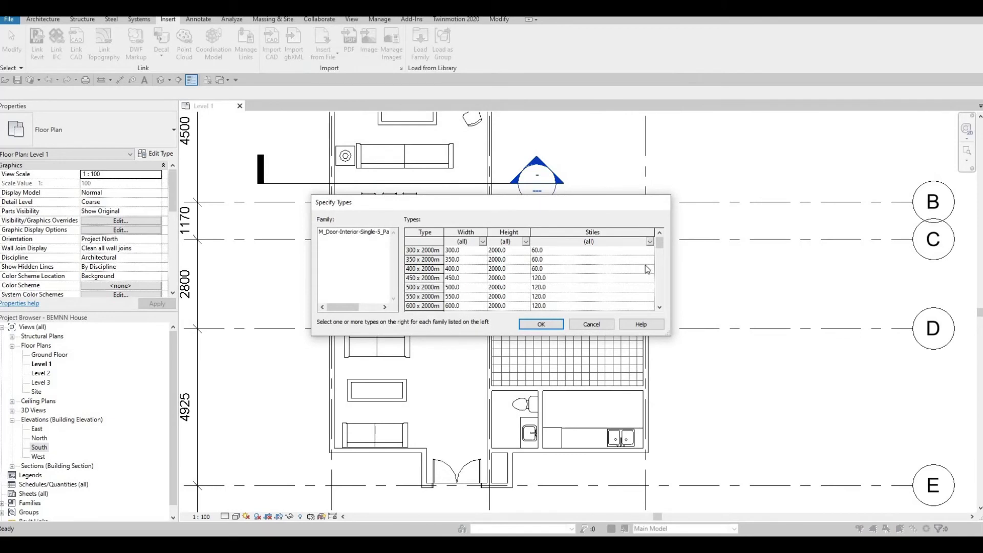
Select every door size from 300 x 2000mm to 900 x 2400mm and confirm loading them
click(428, 250)
scroll(426, 276, down, 3)
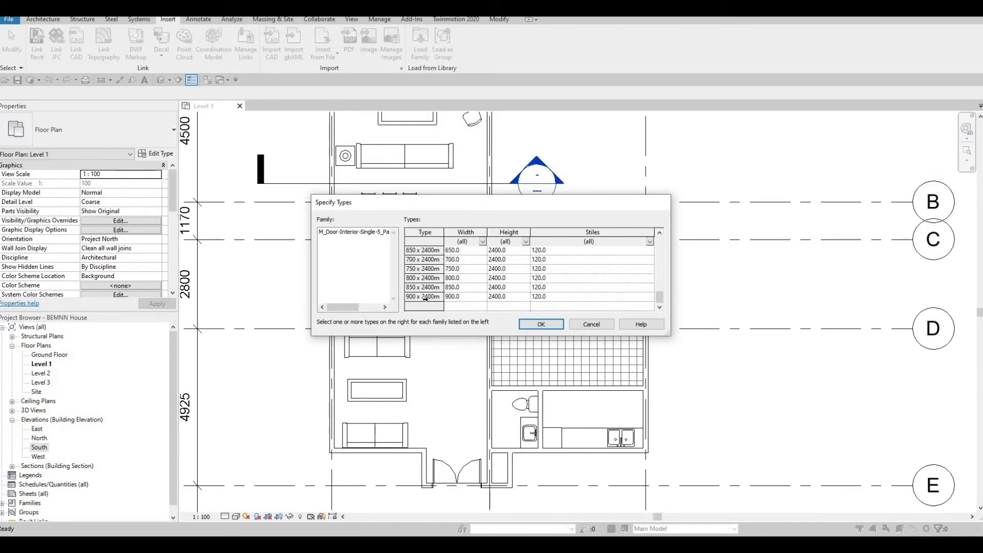
key(ctrl+a)
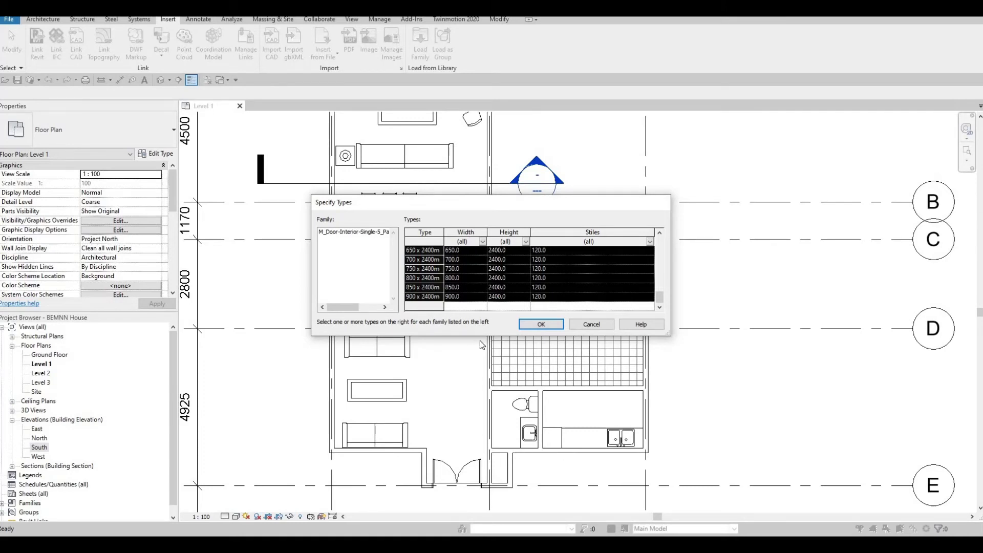
click(543, 324)
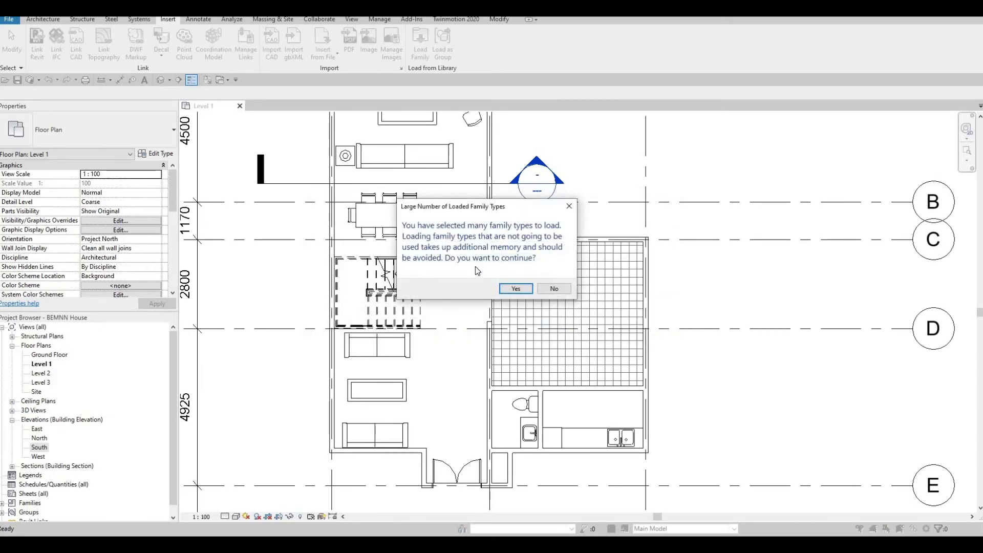
click(518, 289)
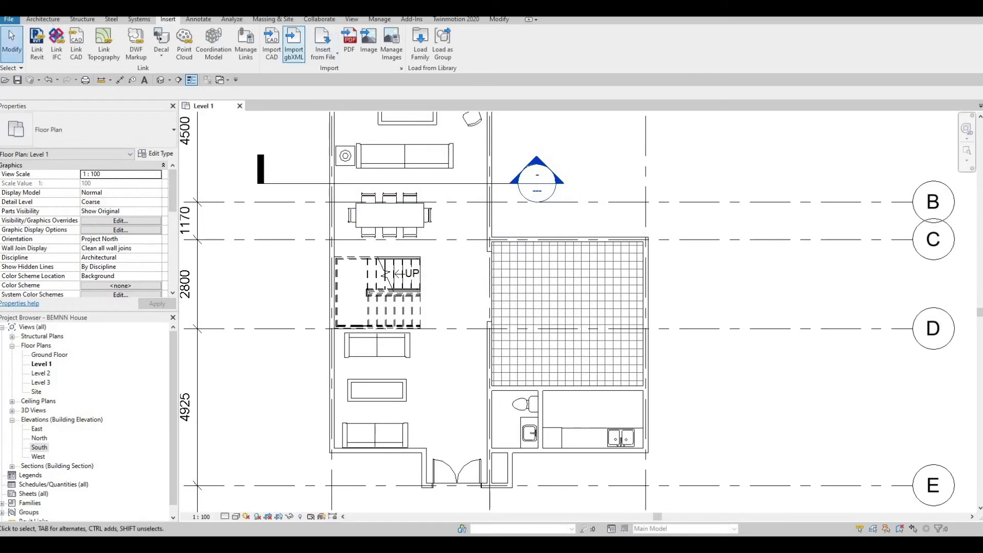
Pick M_Door-Interior-Single-5_Panel_Vert-Wood 750 x 2000mm from the Type Selector list
scroll(85, 51, up, 4)
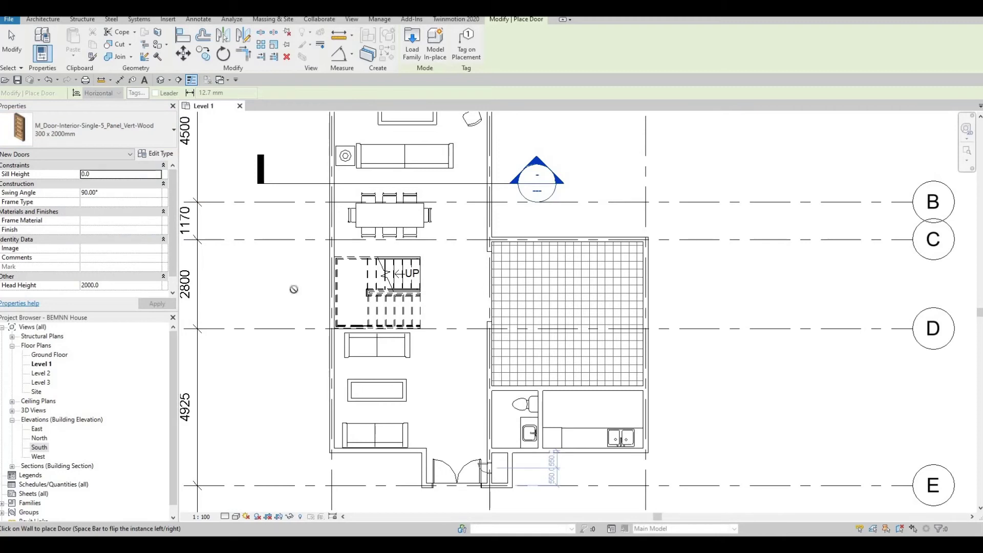
click(104, 139)
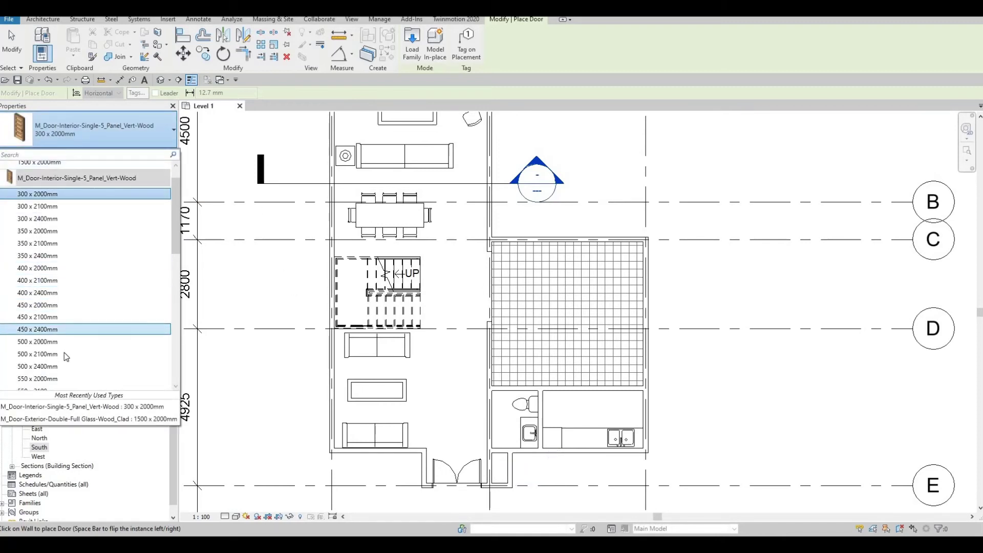
scroll(64, 353, down, 2)
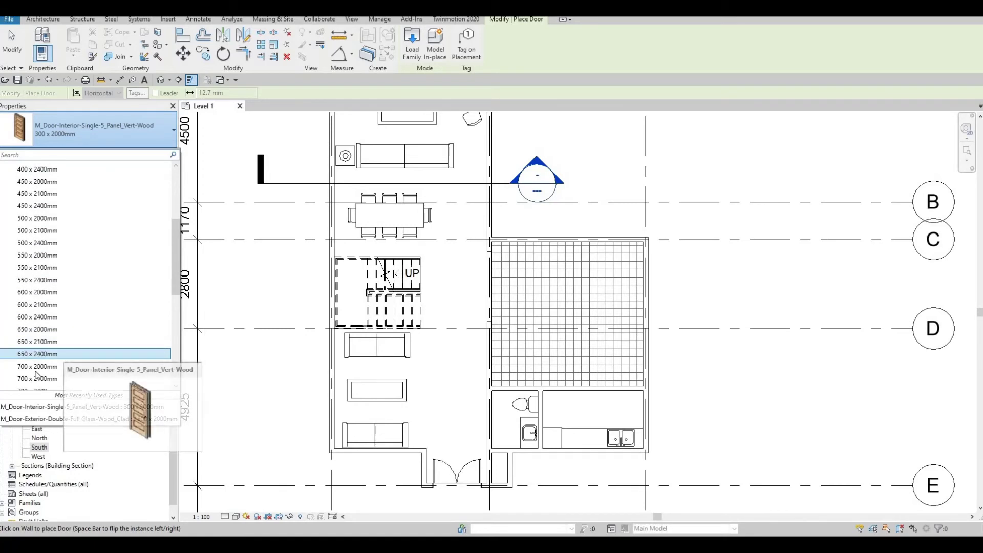
scroll(54, 366, down, 5)
scroll(51, 370, down, 1)
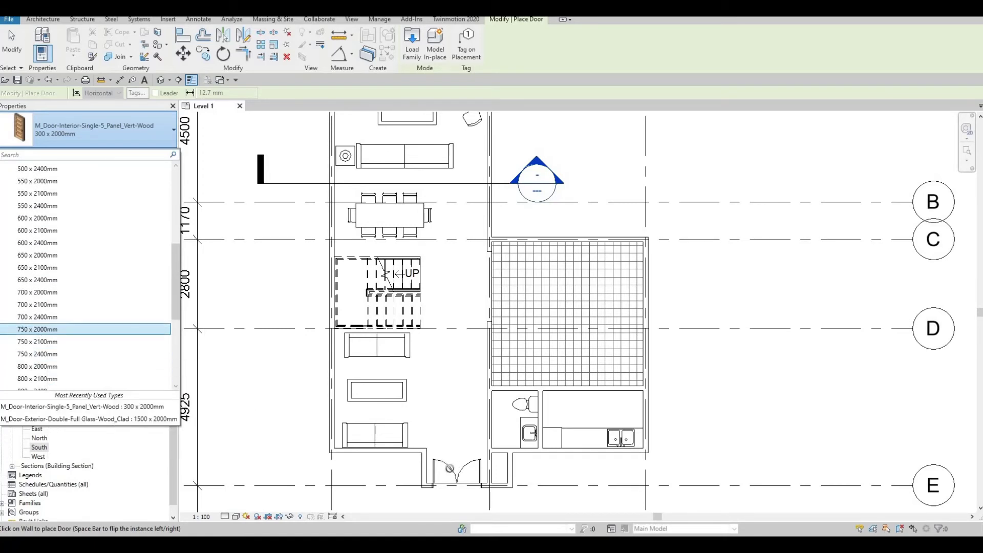
key(Down)
key(Down)
key(Down)
key(Down)
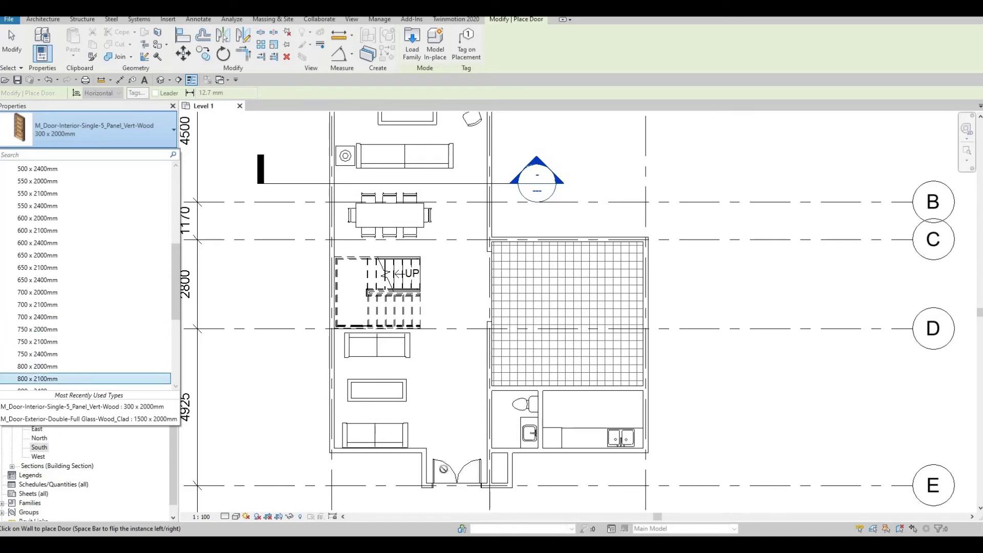
click(53, 331)
scroll(614, 399, up, 2)
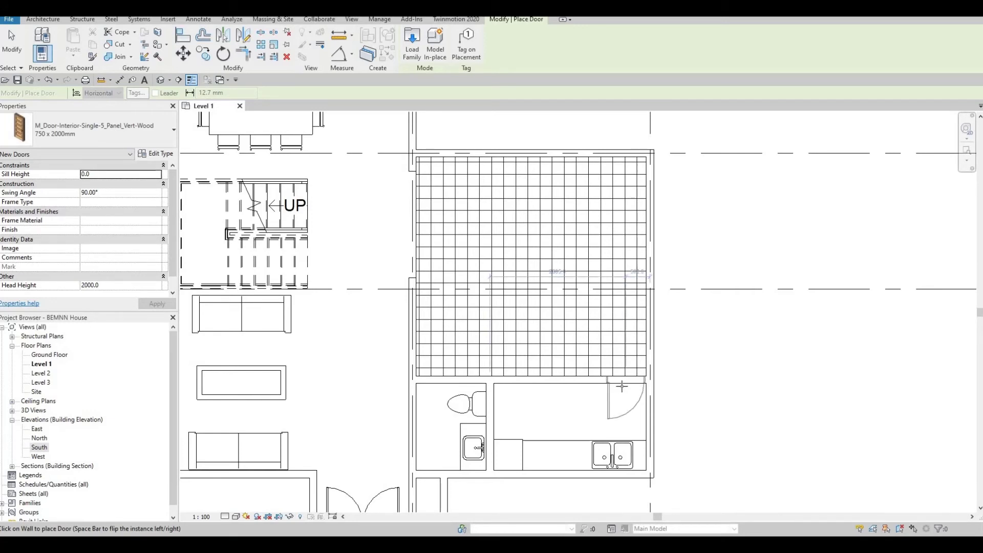
Flip the 750 x 2000mm door's hinge side and pan toward the tiled room and bathroom
scroll(621, 386, up, 2)
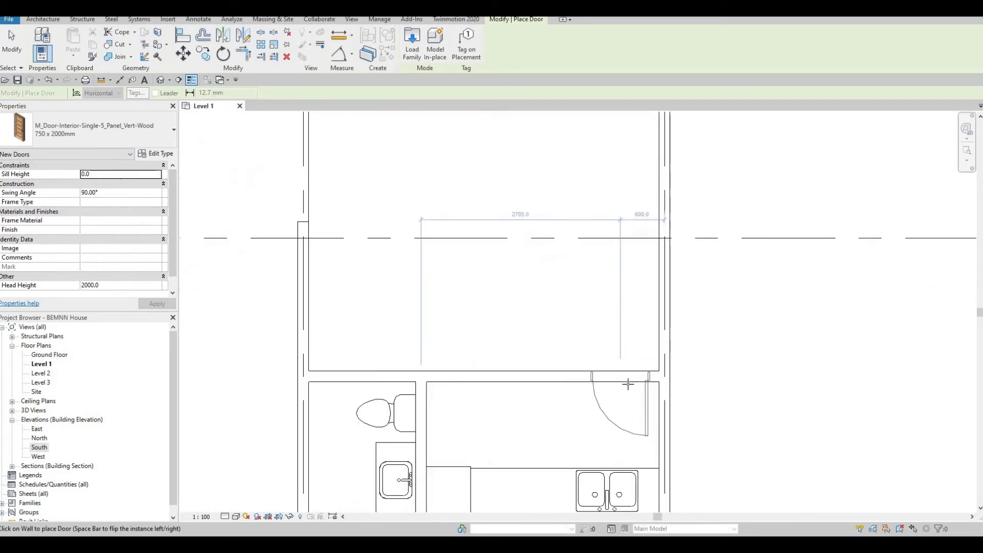
scroll(594, 413, down, 2)
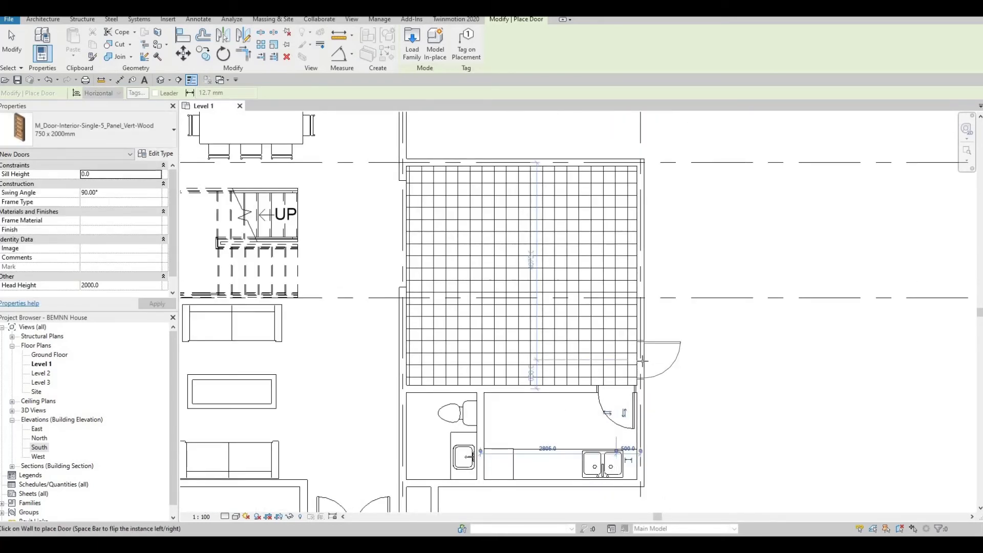
key(space)
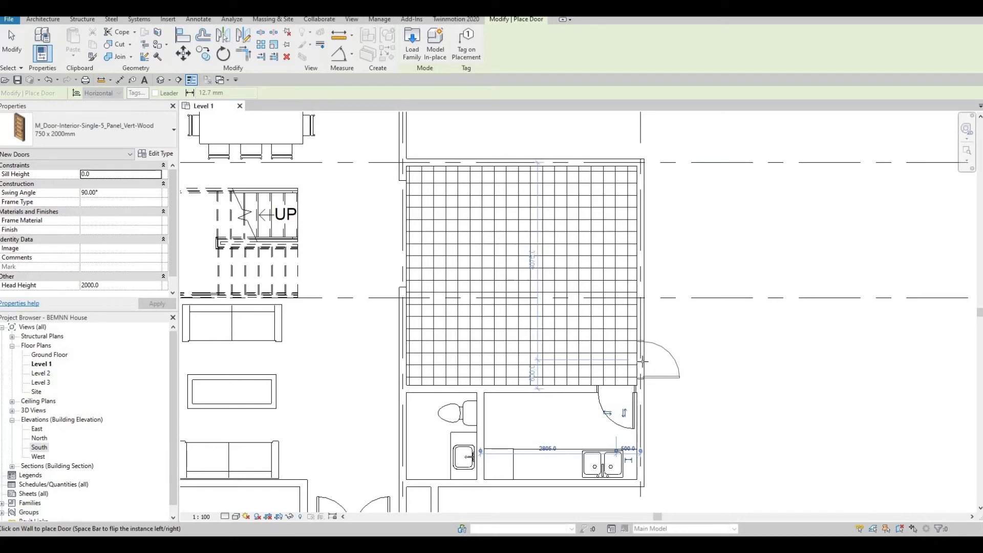
scroll(676, 269, down, 2)
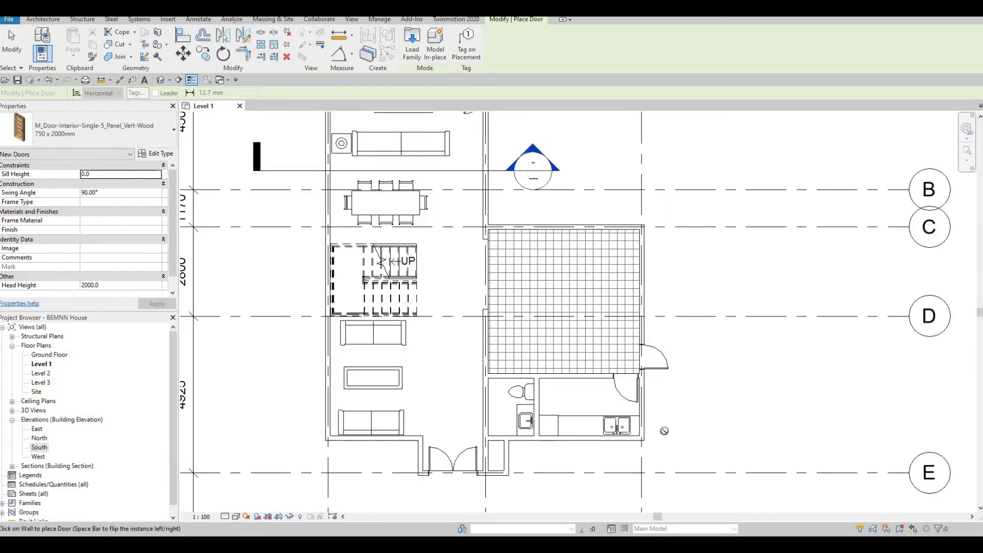
middle_drag(683, 201, 684, 312)
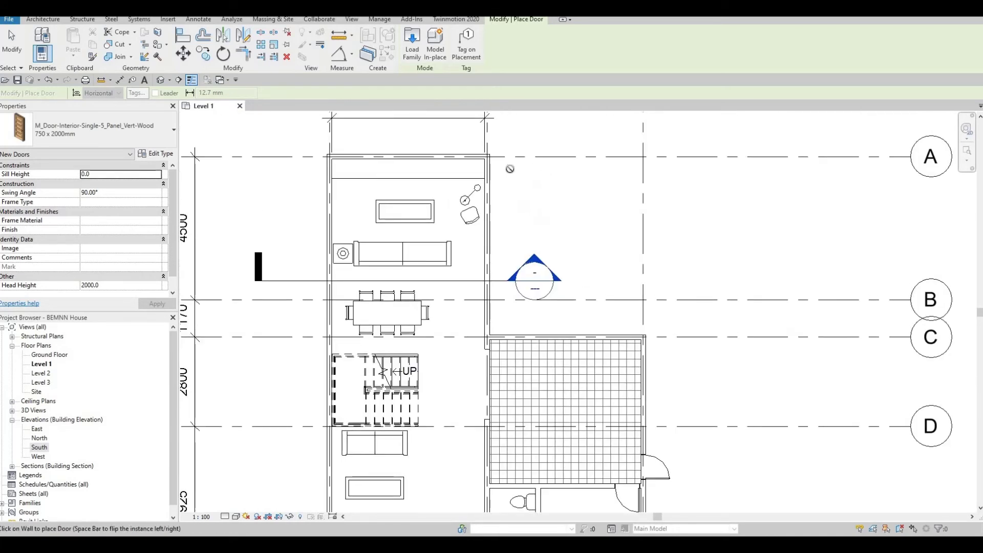
middle_drag(618, 268, 707, 103)
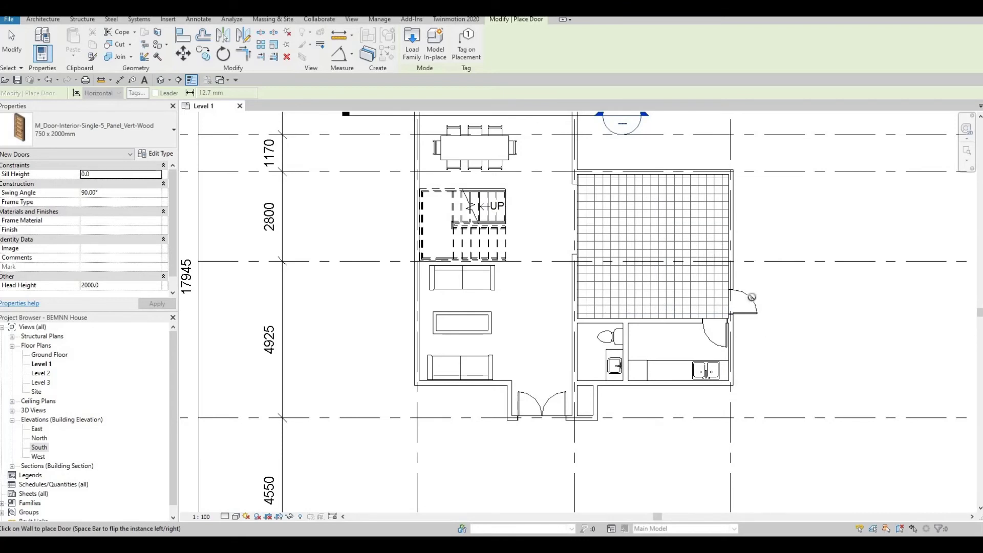
middle_drag(619, 270, 638, 346)
scroll(638, 346, down, 1)
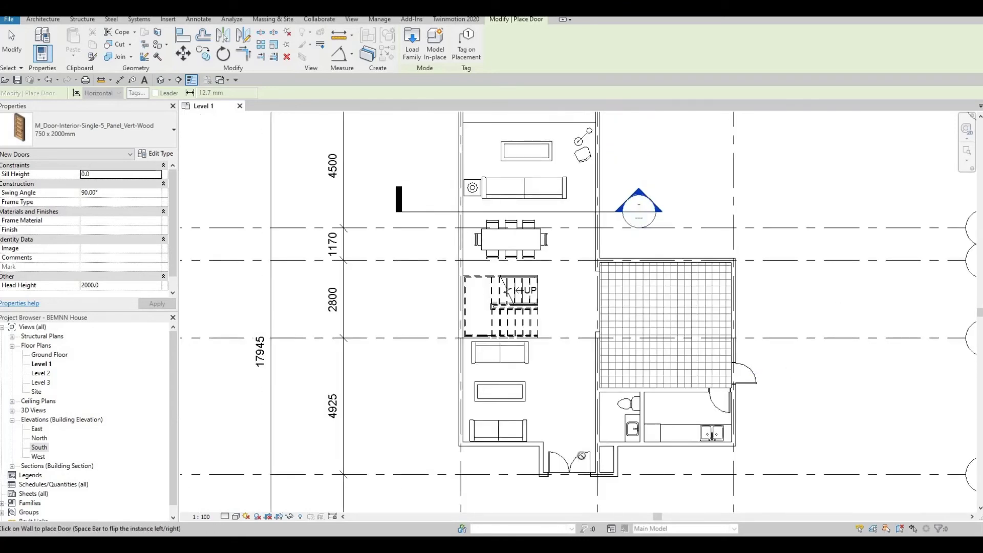
scroll(587, 456, up, 3)
scroll(602, 423, up, 4)
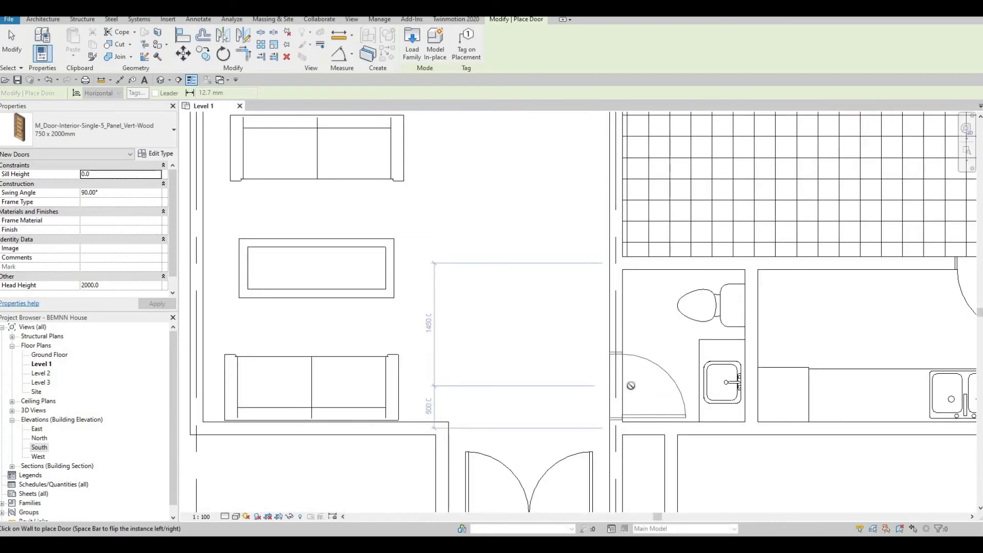
Place the 750 x 2000mm interior door in the tiled room's right-hand wall
click(624, 385)
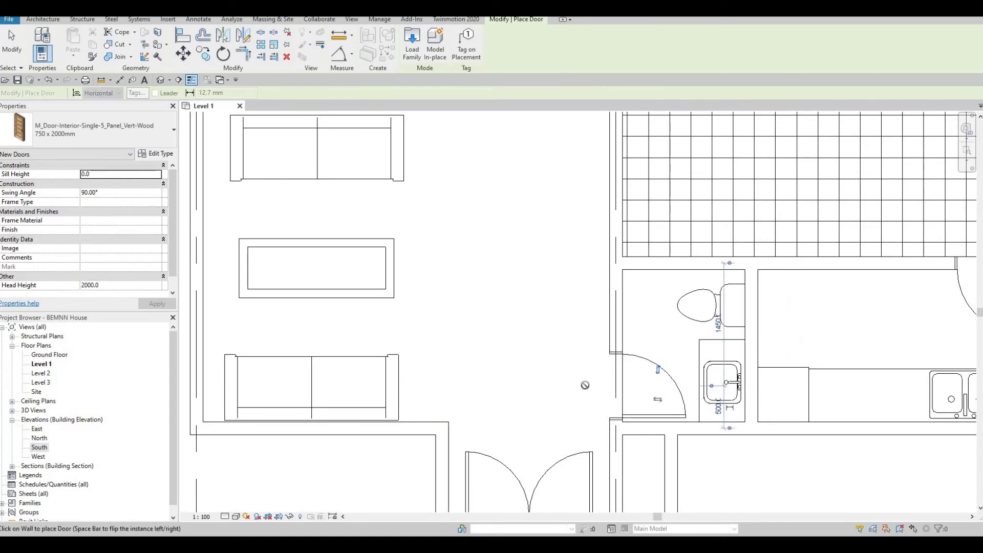
scroll(585, 385, down, 6)
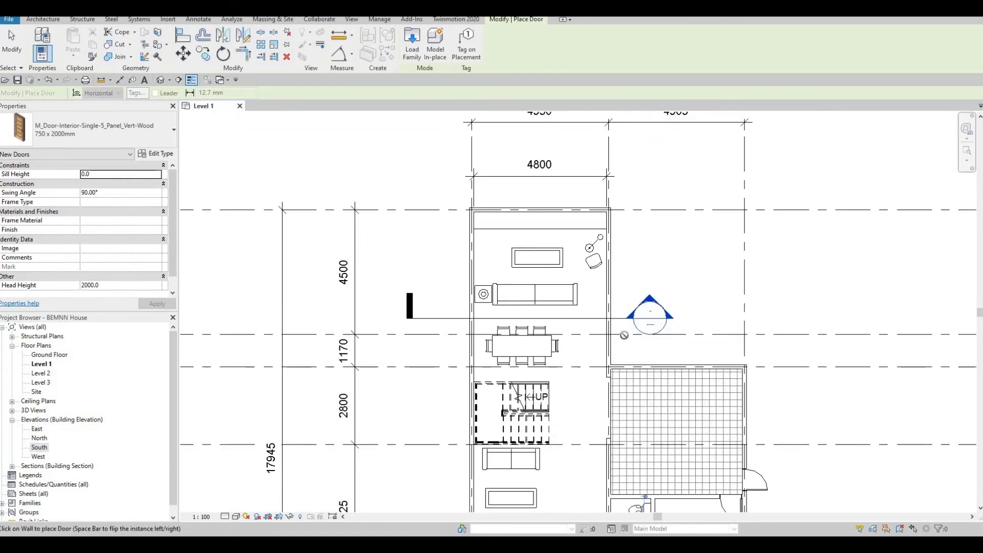
middle_drag(625, 335, 592, 311)
scroll(668, 343, up, 3)
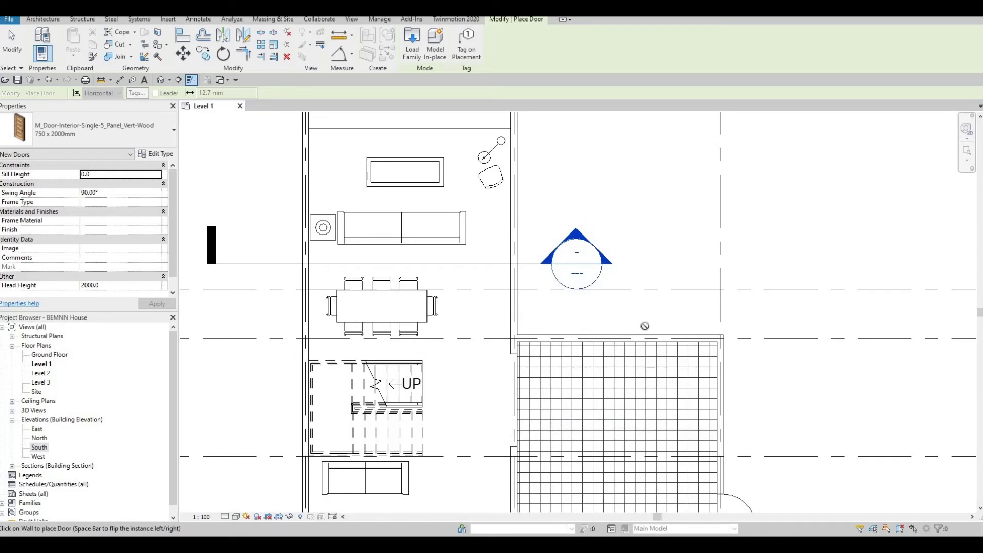
click(590, 338)
scroll(602, 376, down, 2)
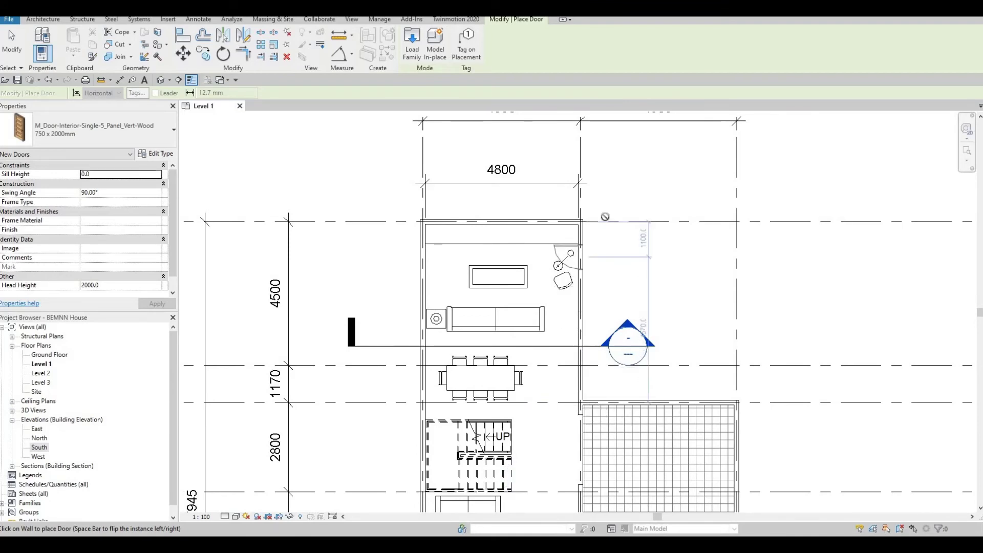
scroll(695, 286, up, 1)
middle_drag(695, 287, 707, 235)
middle_drag(746, 383, 712, 234)
scroll(711, 234, down, 1)
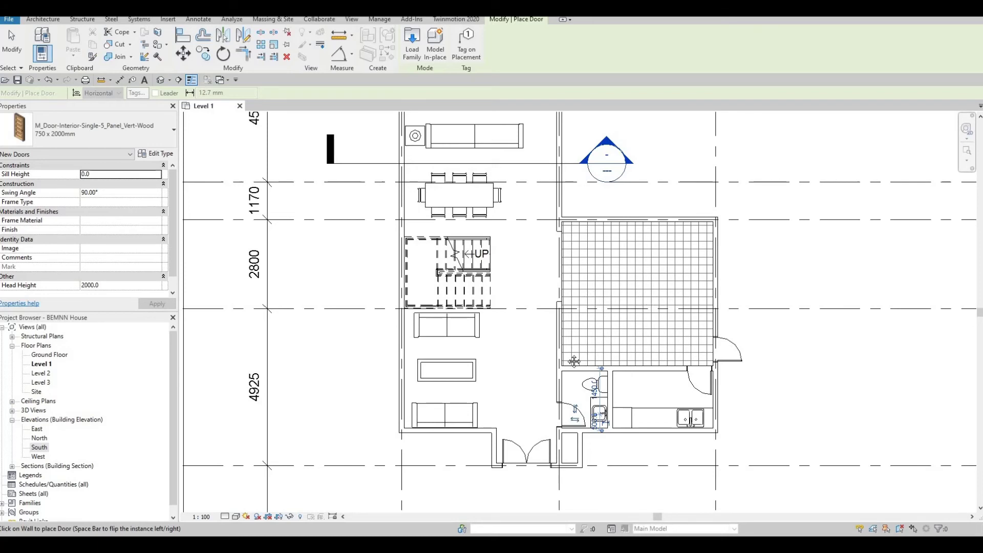
scroll(571, 359, down, 2)
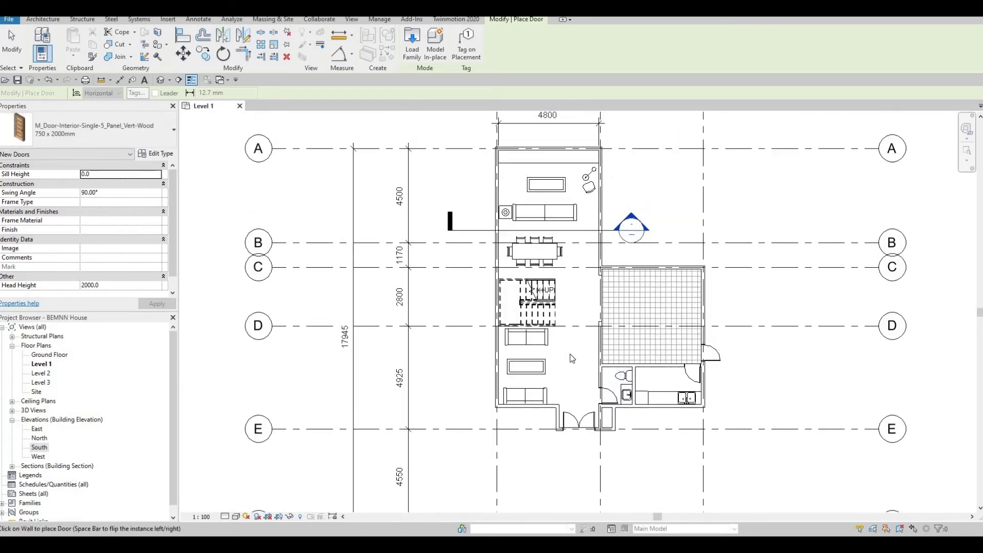
Finish door placement and switch to the File Explorer window with the sliding door family
key(Escape)
key(Escape)
middle_drag(292, 281, 266, 331)
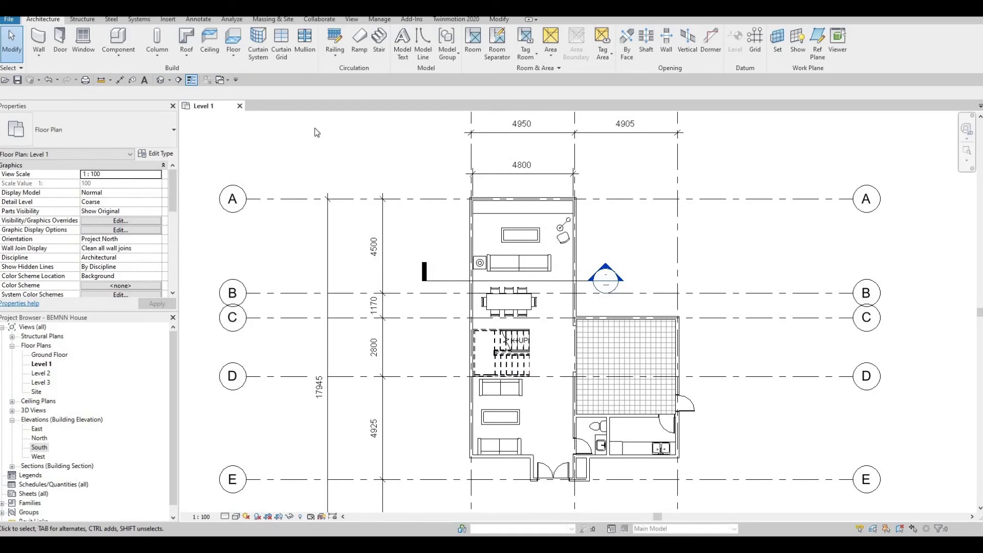
key(alt+Tab)
drag(263, 147, 382, 120)
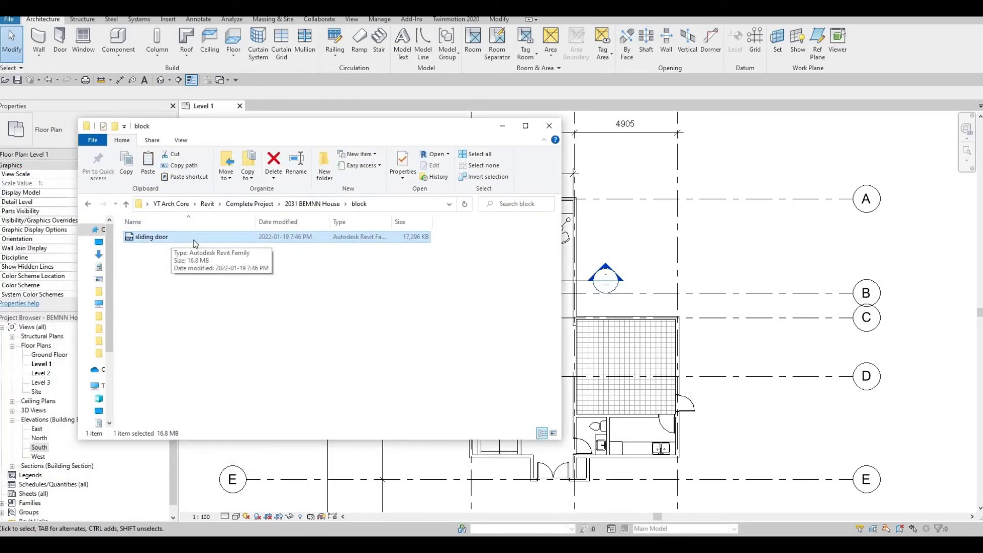
Drag sliding door.rfa from the block folder into the Revit project, then close Explorer
drag(192, 240, 649, 321)
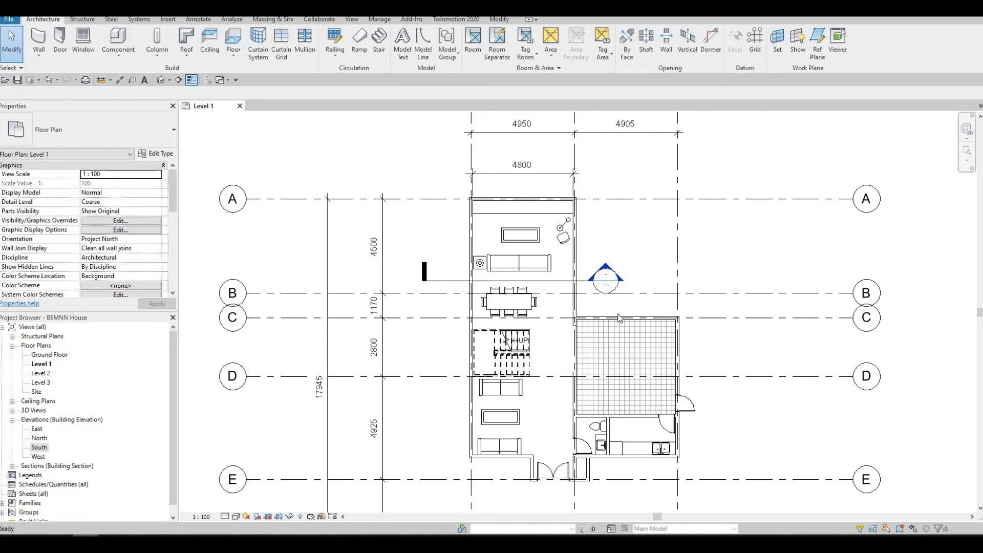
Try placing the sliding door on the tiled room's top wall and dismiss the wall-cut error
key(d)
key(r)
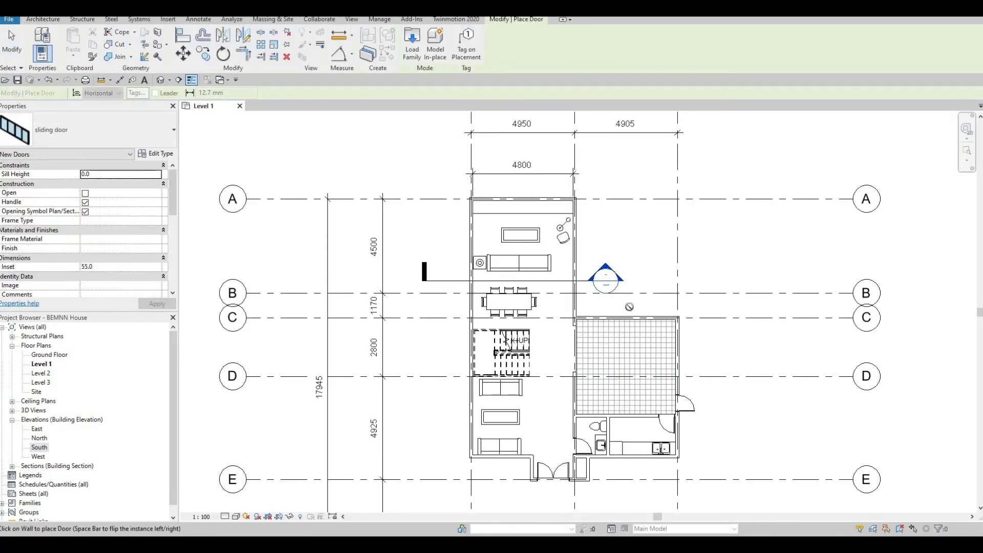
scroll(617, 315, up, 2)
scroll(614, 318, up, 2)
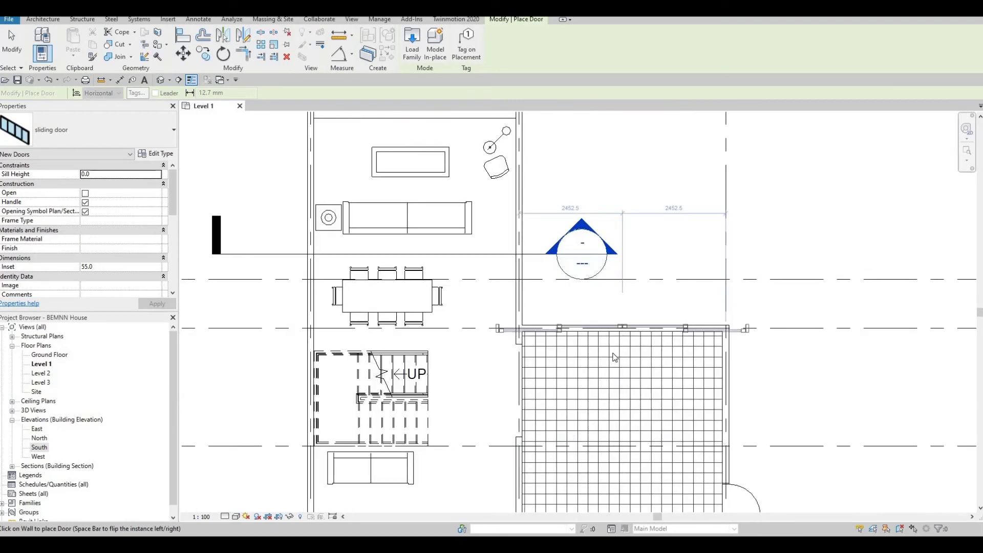
click(617, 356)
key(Escape)
key(Escape)
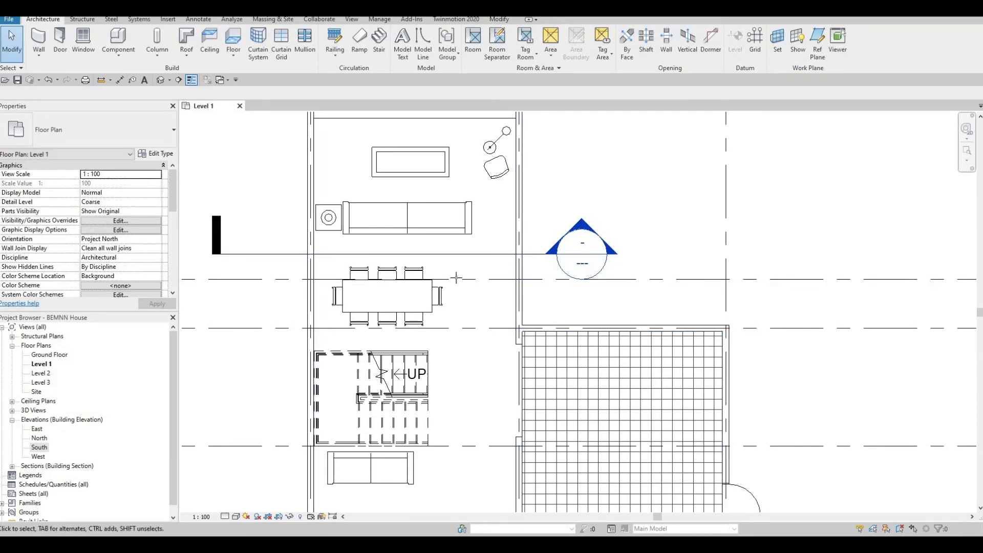
Place the sliding door in the living area's left exterior wall and select it
key(c)
key(m)
scroll(457, 278, down, 2)
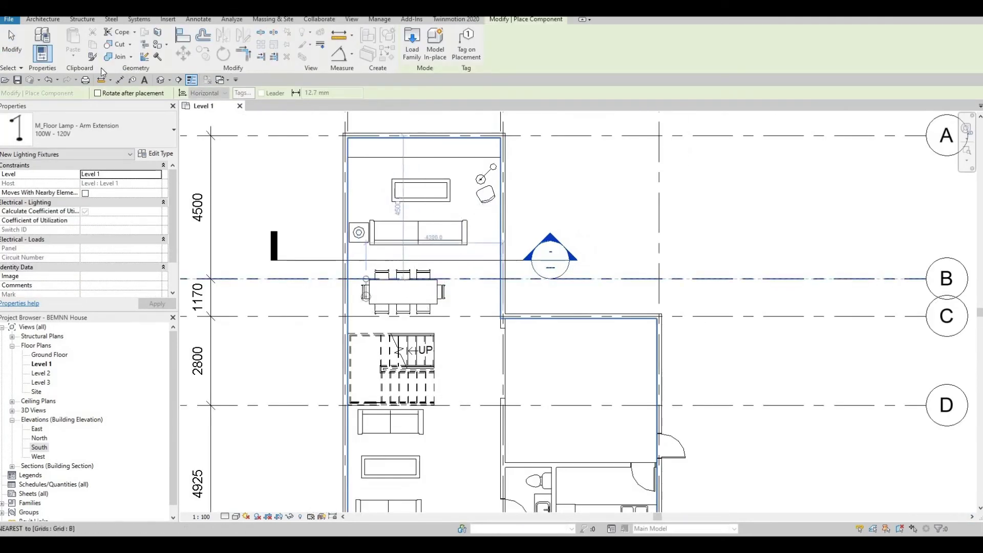
key(Escape)
click(60, 44)
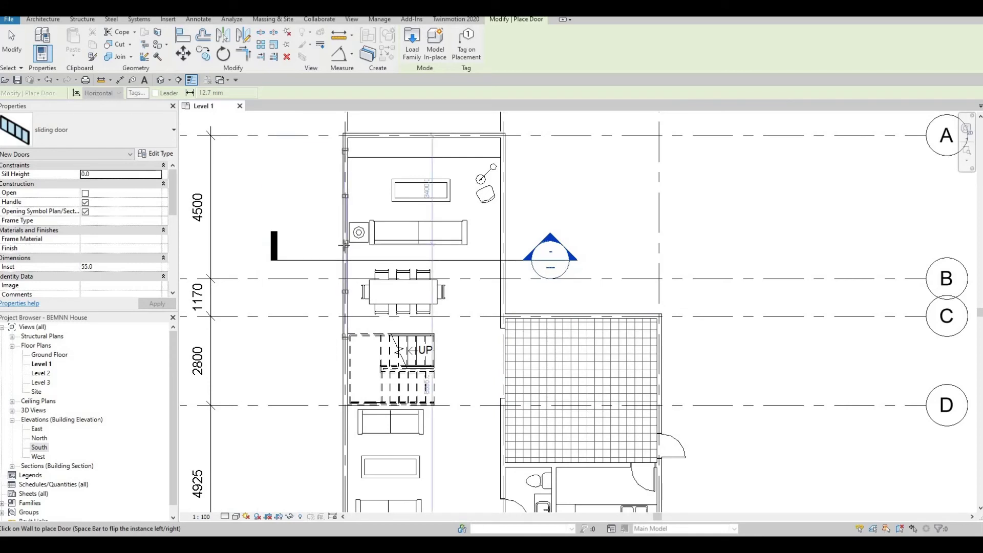
scroll(339, 254, up, 3)
key(Escape)
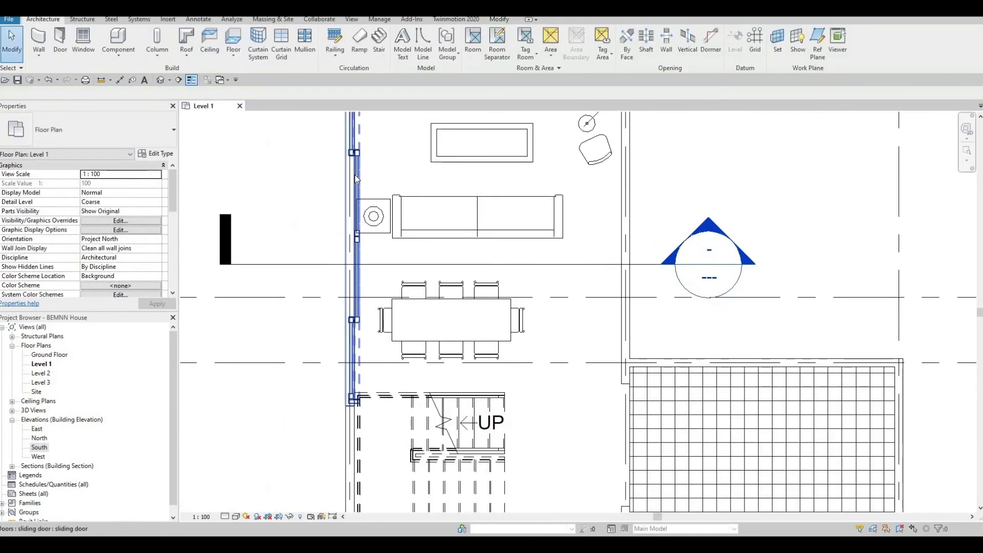
click(354, 174)
scroll(687, 367, down, 2)
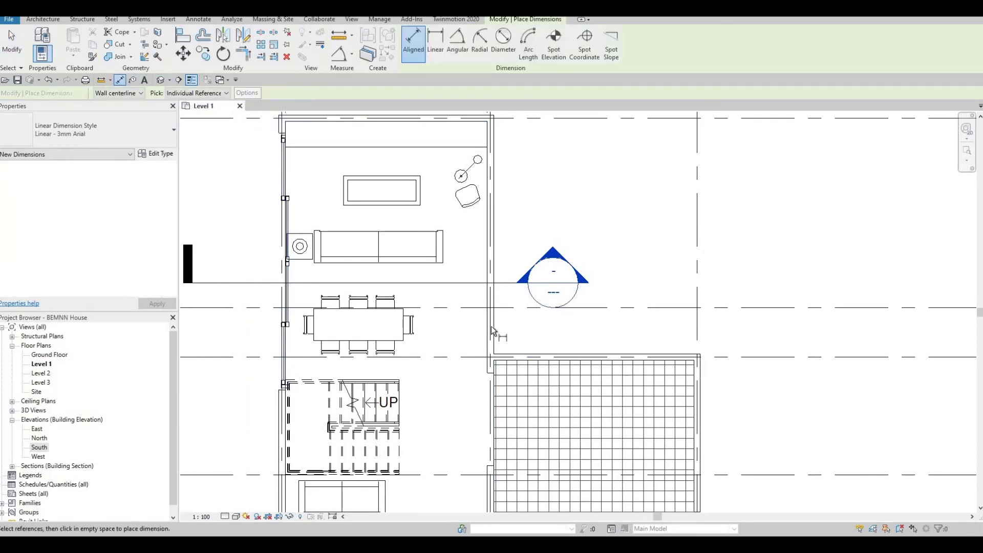
Add a 4755 aligned dimension from the upper room's left wall to the right exterior wall
scroll(490, 326, up, 2)
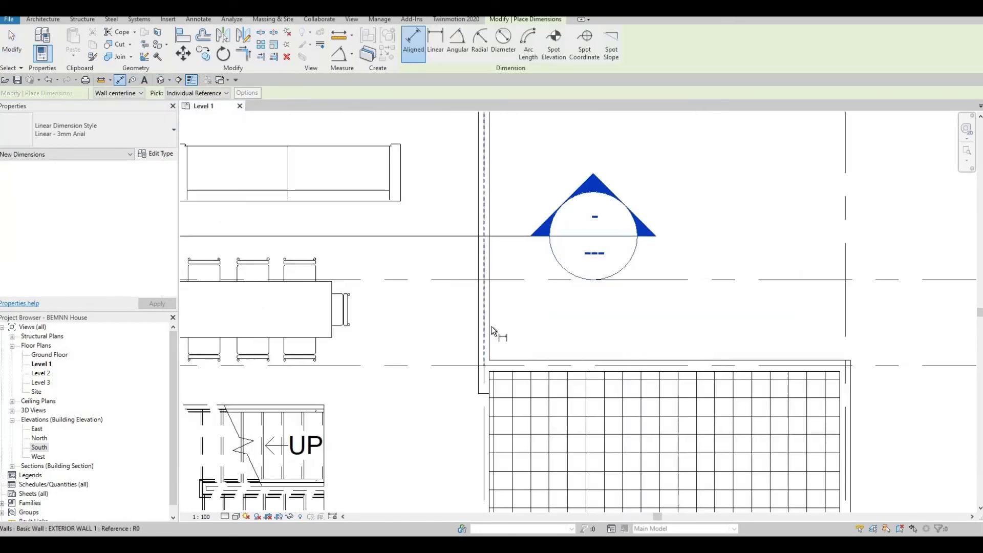
click(811, 365)
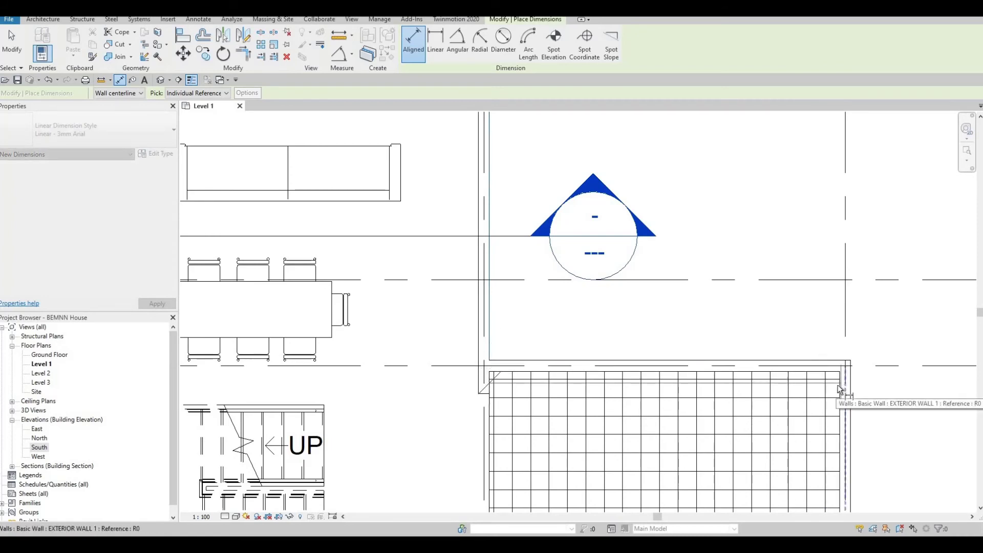
click(838, 385)
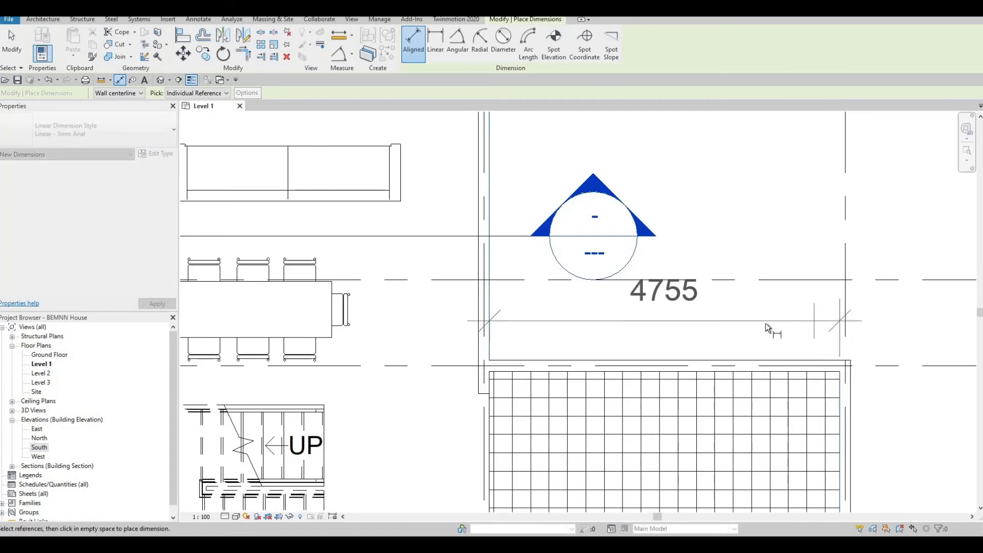
click(696, 324)
scroll(702, 324, down, 2)
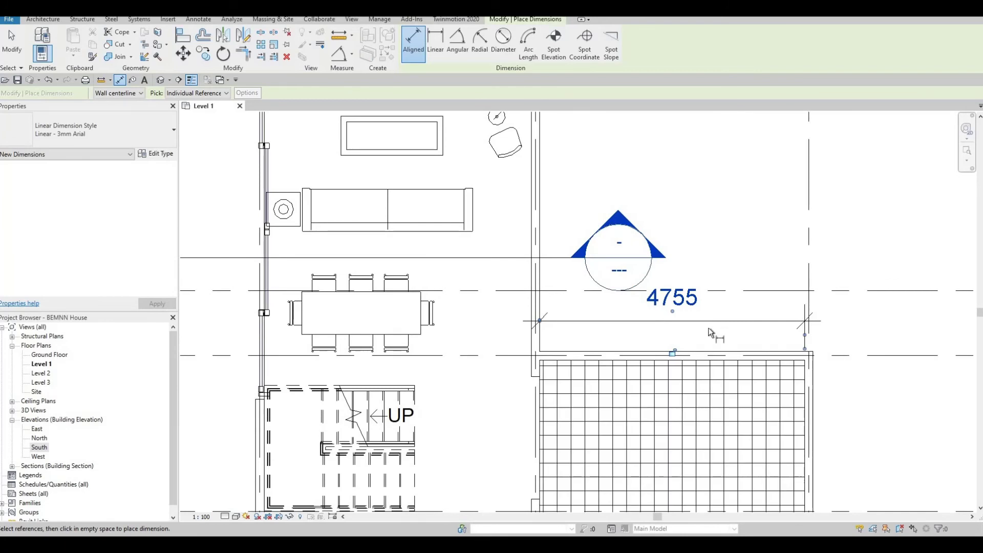
key(Escape)
click(711, 321)
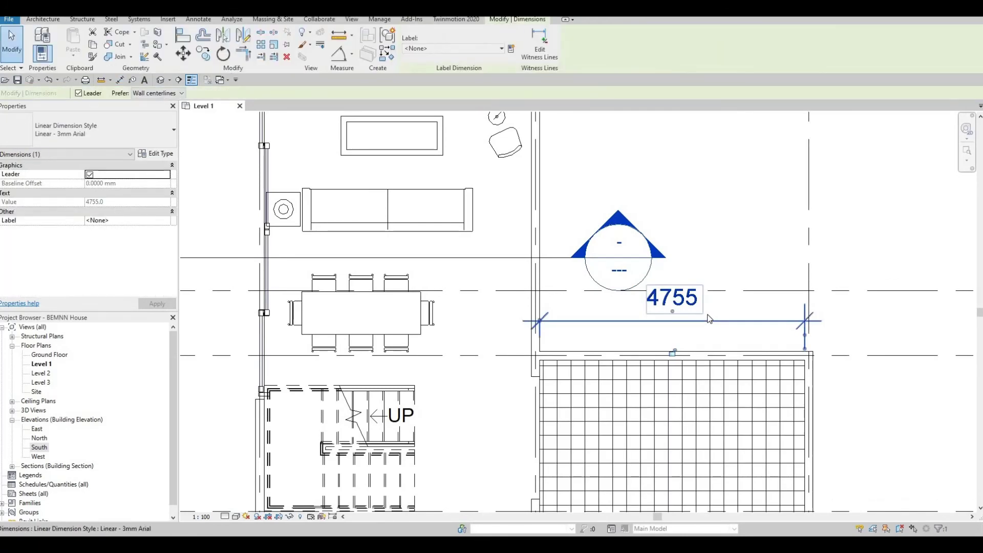
key(Escape)
scroll(565, 329, down, 5)
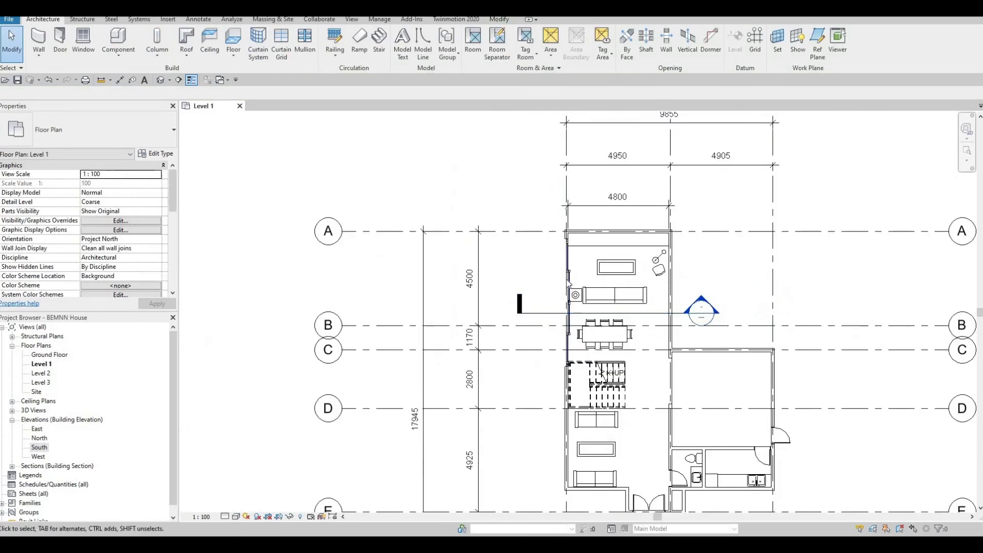
Change the left-wall sliding door's Inset from 55 to 0 and open its type properties
click(573, 274)
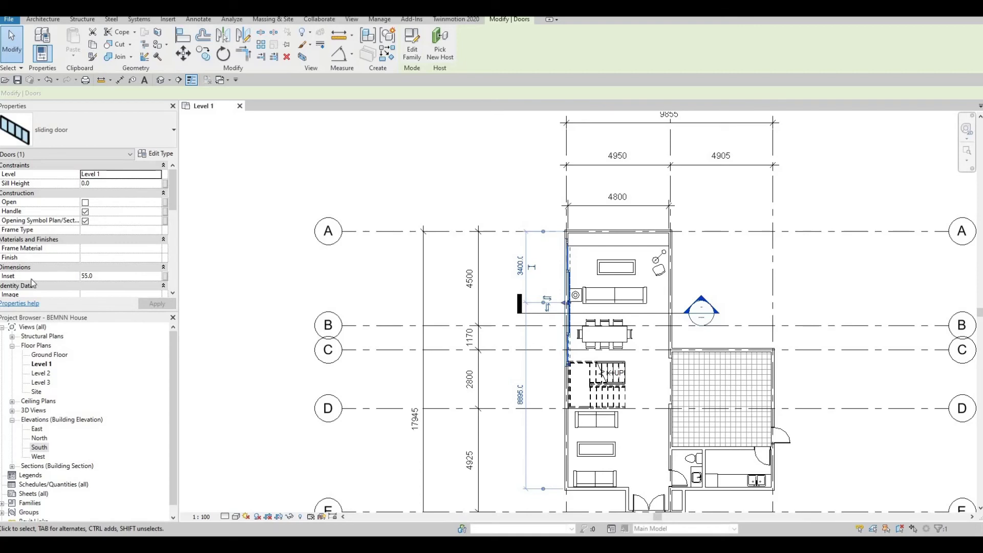
click(110, 275)
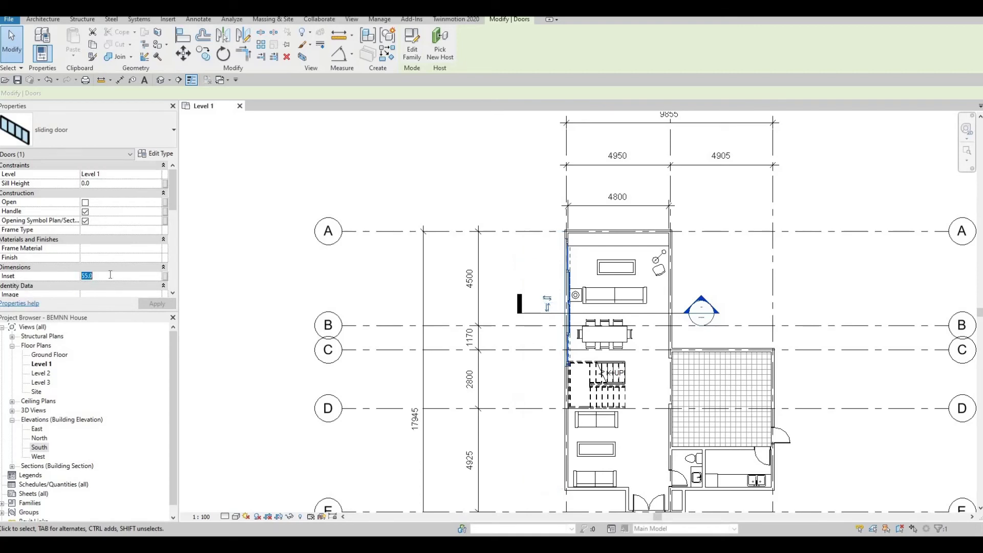
text(0)
scroll(121, 276, down, 5)
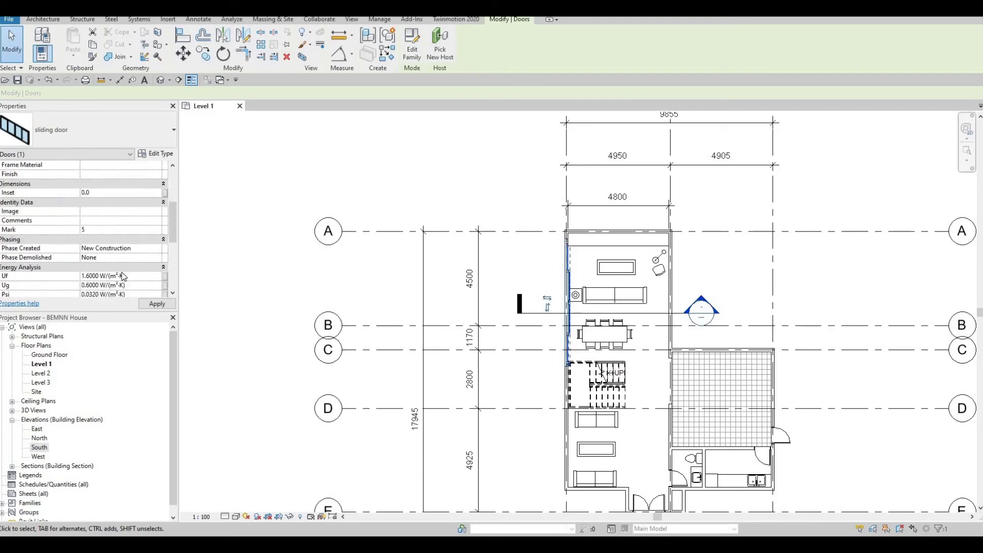
scroll(123, 276, up, 3)
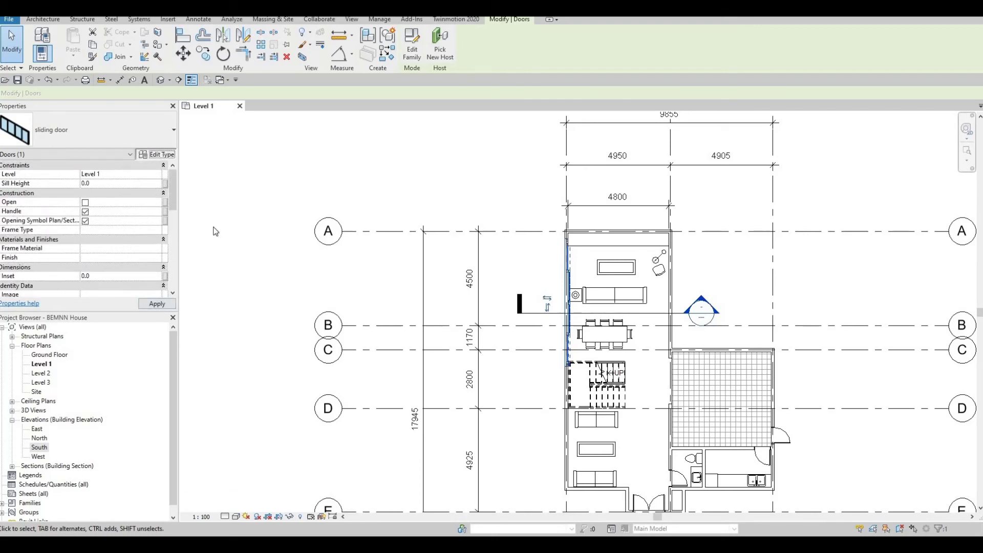
click(157, 154)
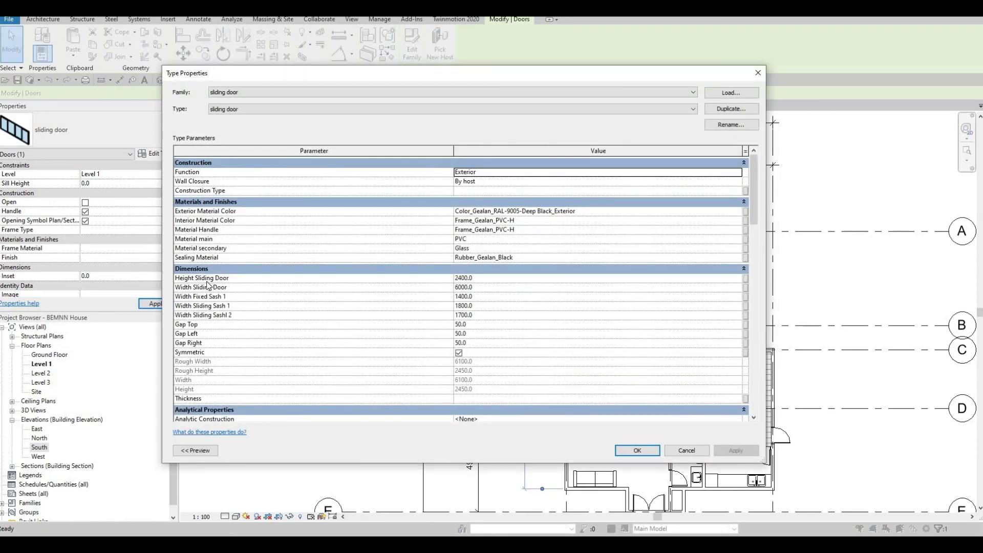
Set the sliding door type's height to 2800 and width to 4700
click(482, 282)
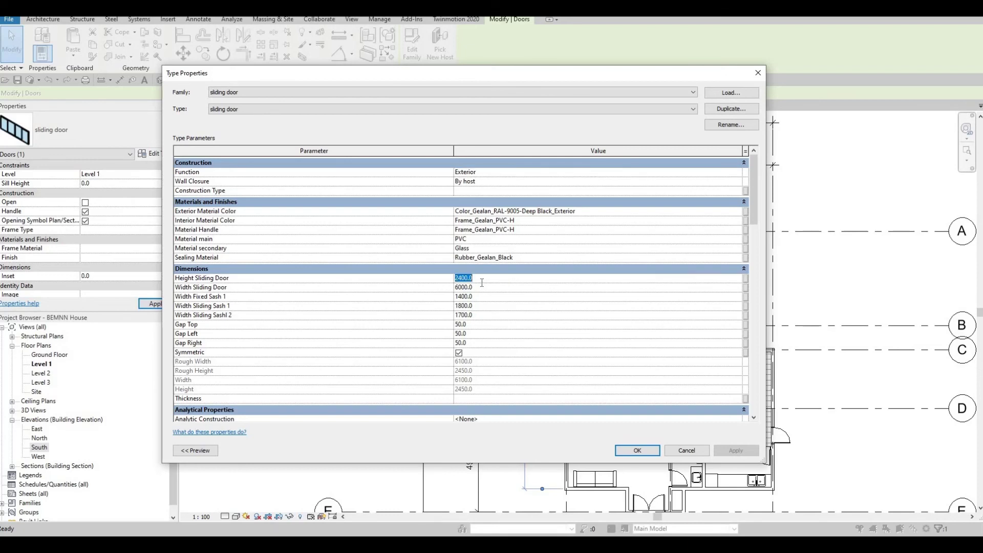
text(2800)
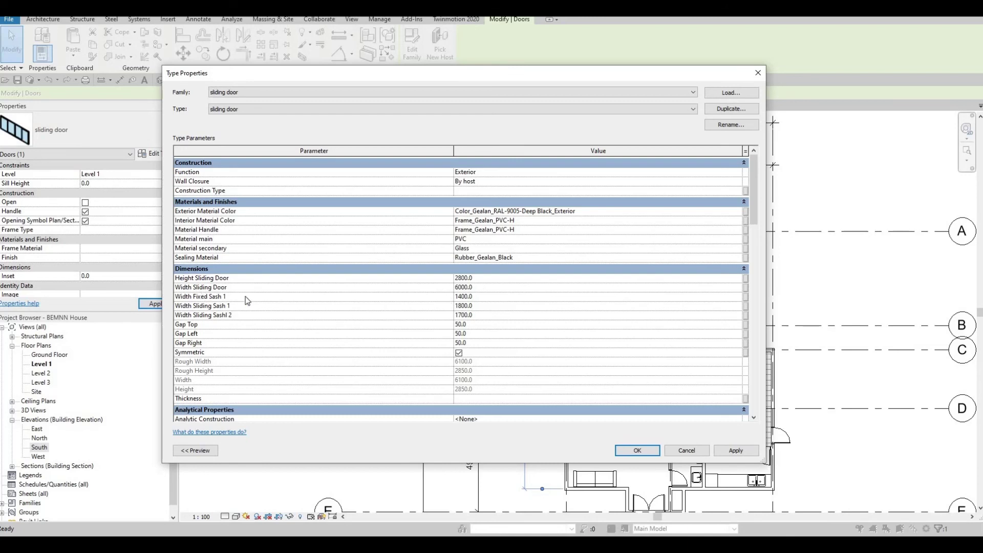
click(483, 287)
mouse_move(564, 73)
mouse_down()
mouse_move(755, 533)
mouse_move(712, 485)
mouse_move(590, 198)
mouse_move(559, 93)
mouse_up()
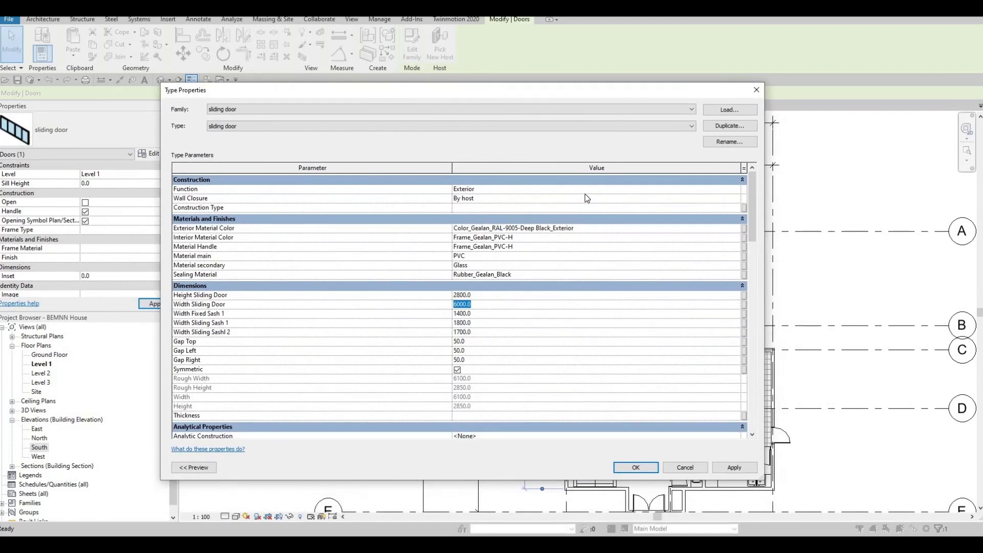
text(4700)
Set Gap Top, Gap Left and Gap Right to 0 and confirm the type changes
click(482, 343)
click(478, 355)
click(477, 361)
text(0)
click(743, 469)
click(648, 469)
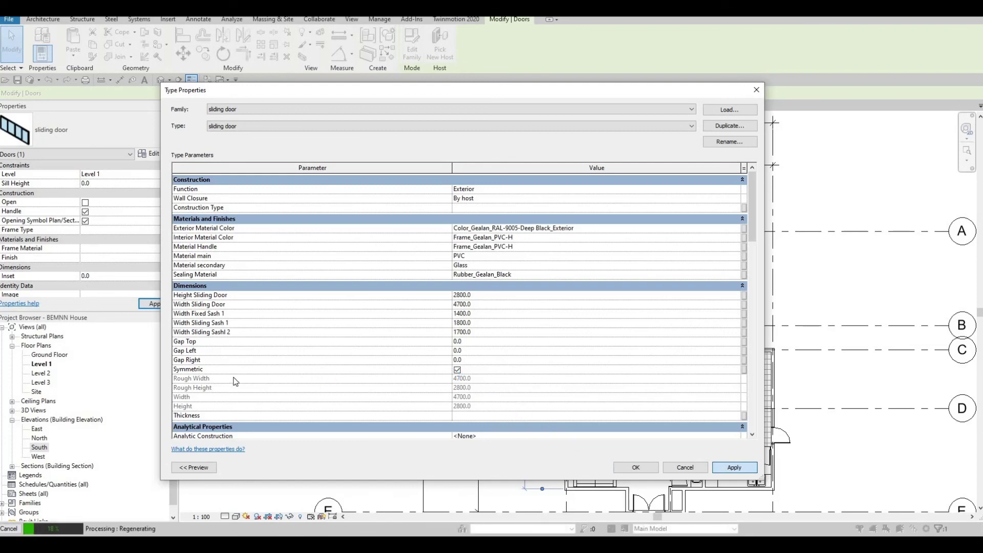
click(636, 468)
scroll(556, 285, up, 4)
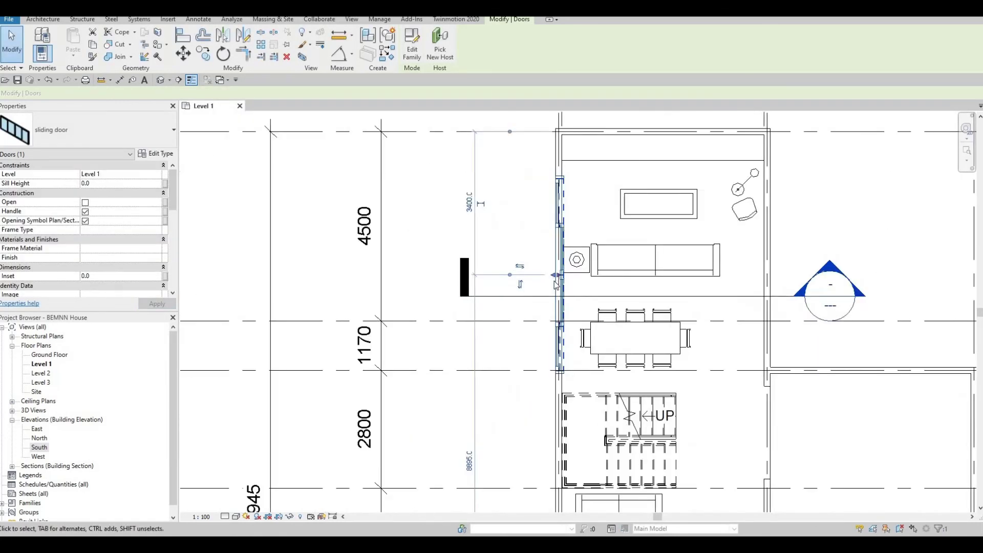
Rehost the sliding door onto the tiled room's top wall with Pick New Host
scroll(557, 285, up, 2)
key(Escape)
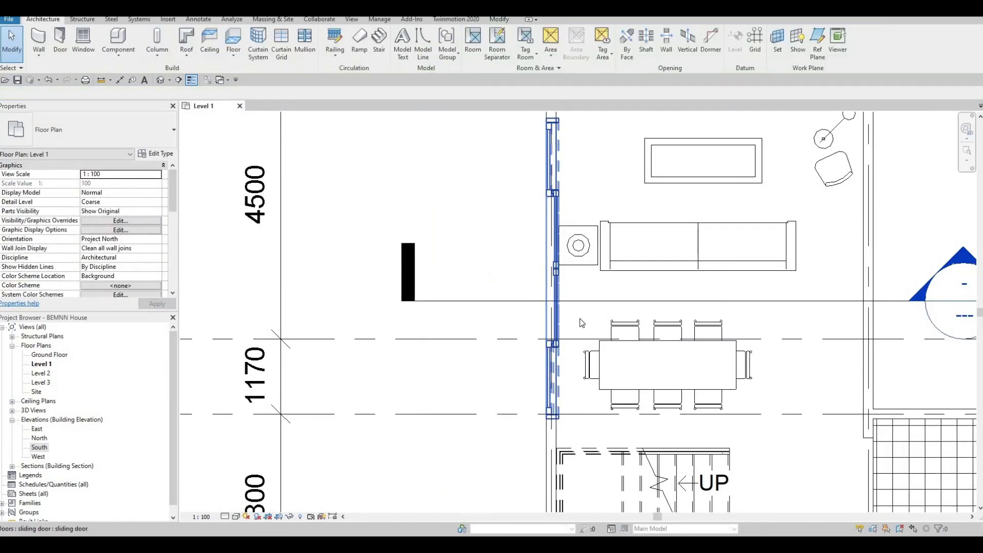
click(552, 284)
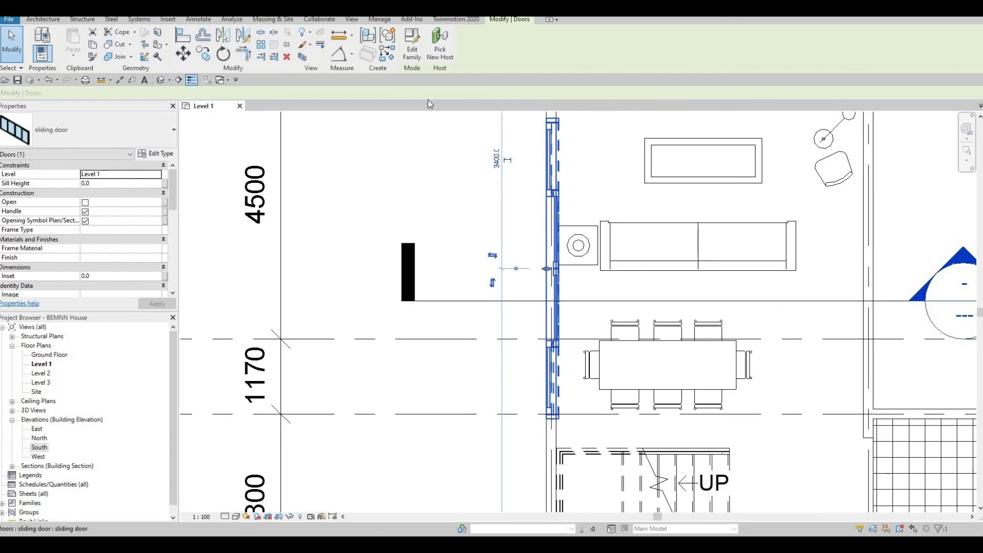
click(439, 48)
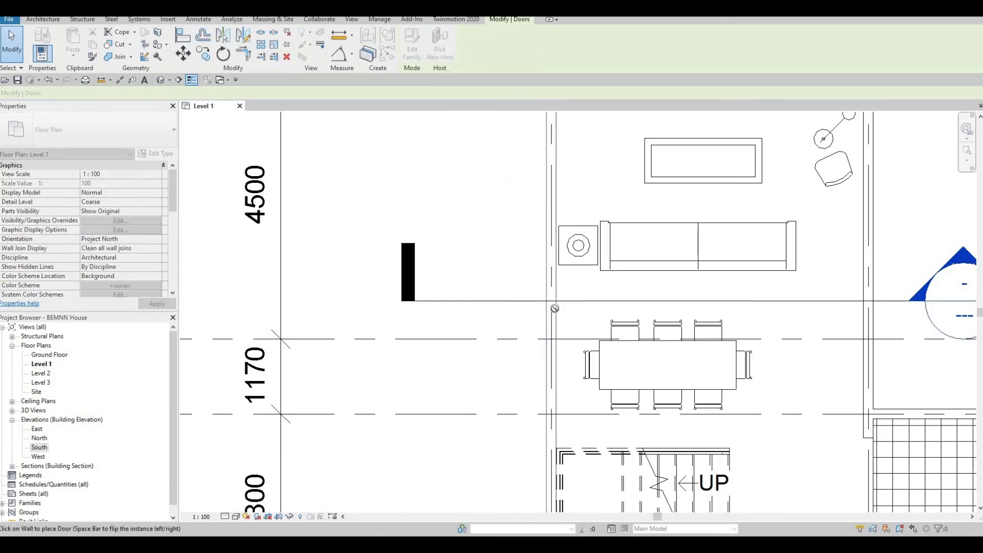
scroll(555, 308, down, 3)
scroll(571, 304, up, 3)
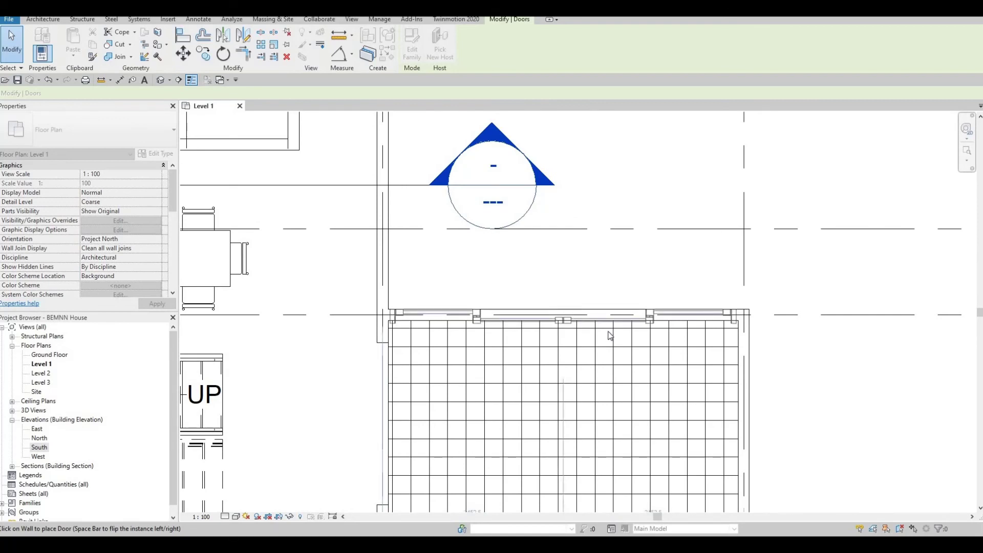
click(567, 314)
key(Escape)
key(Escape)
scroll(609, 328, up, 2)
Nudge the sliding door right and switch on its Open option
click(662, 303)
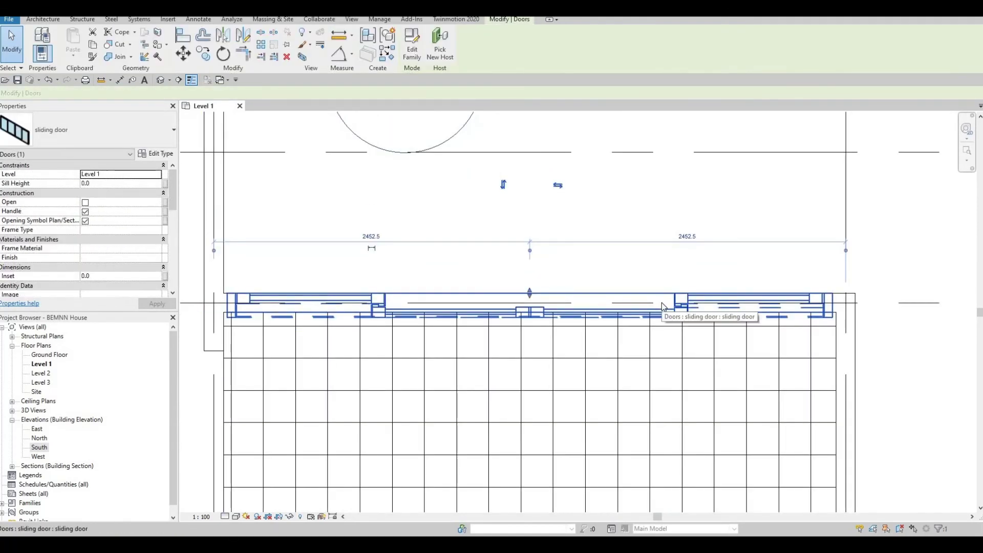
key(Right)
key(Right)
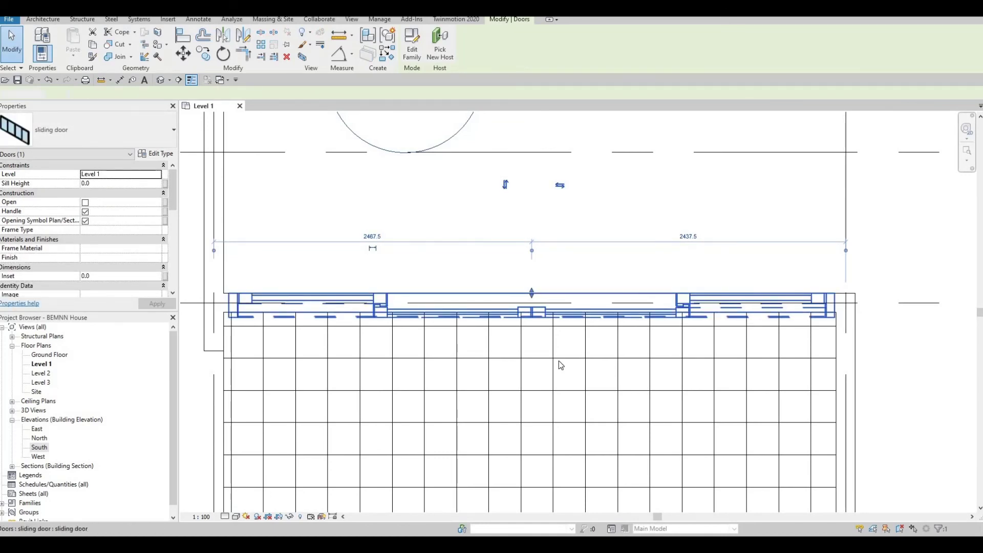
key(Escape)
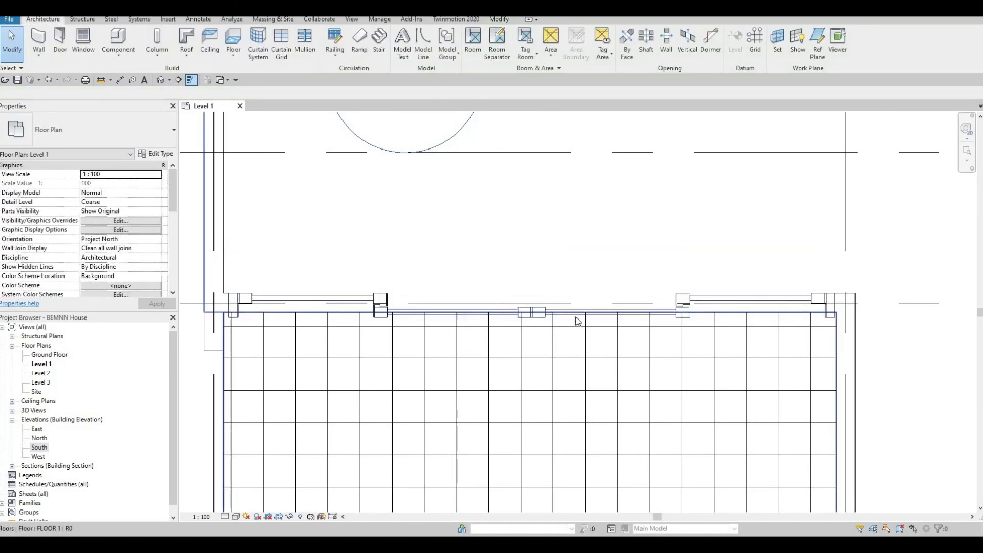
click(646, 316)
click(86, 220)
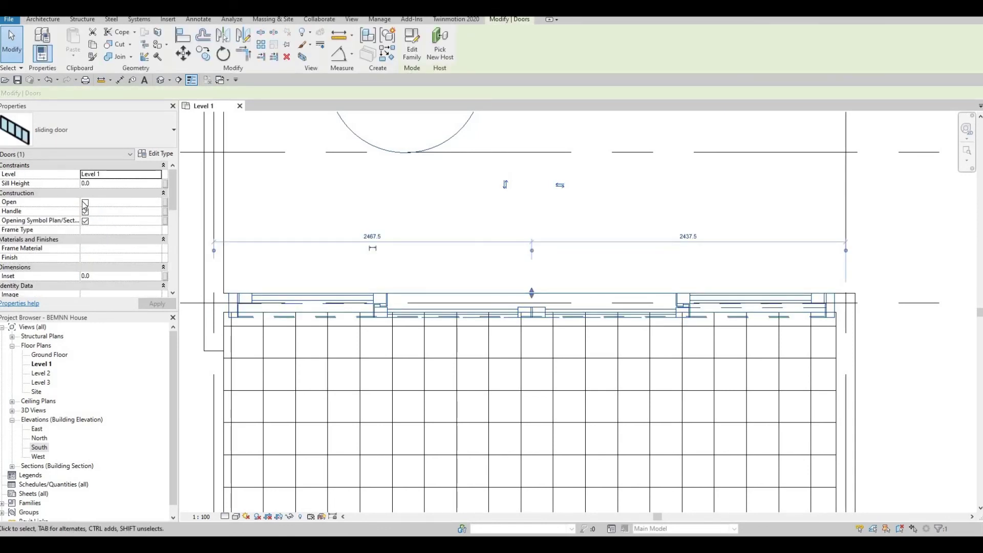
click(85, 203)
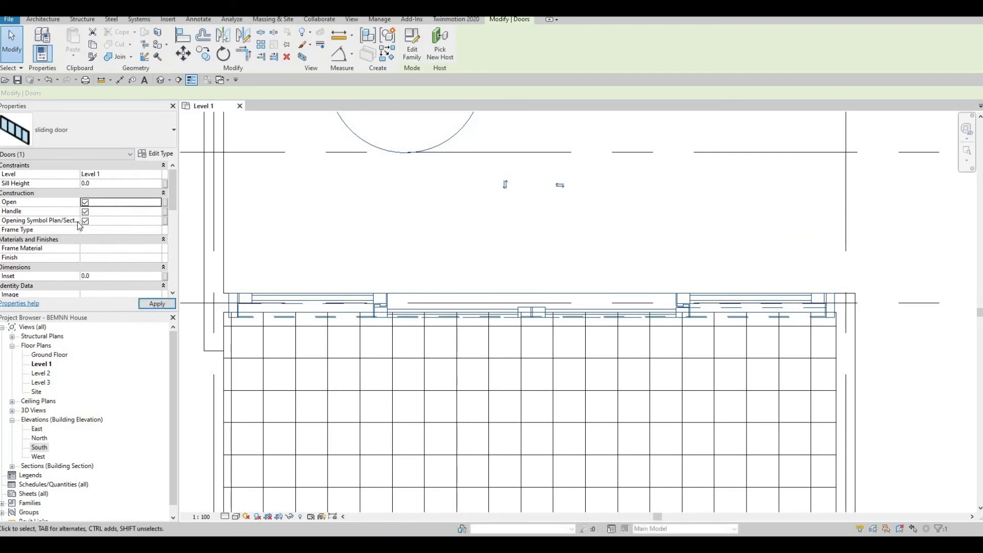
click(157, 304)
middle_drag(457, 318, 472, 297)
scroll(472, 297, down, 1)
key(Escape)
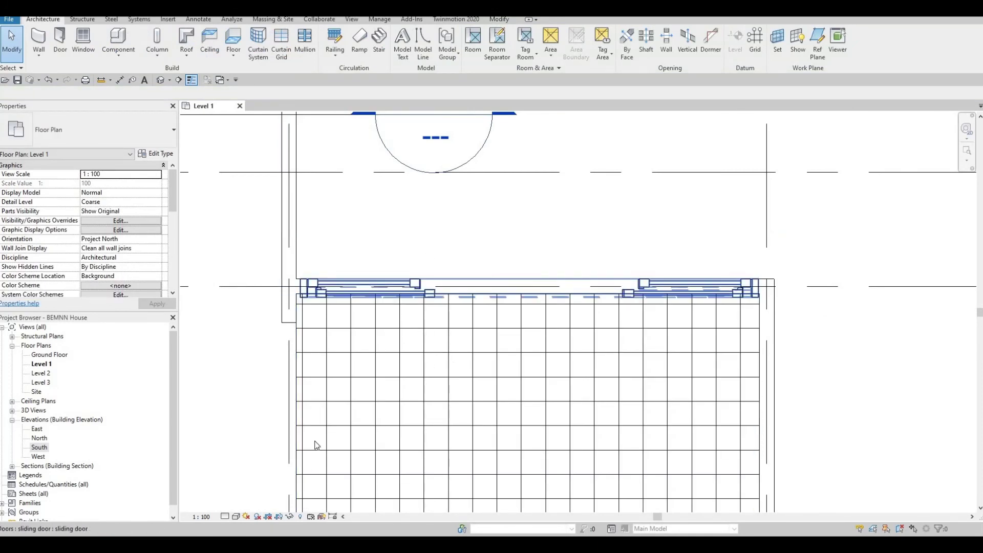
Set the Level 1 plan's detail level to Fine
click(224, 518)
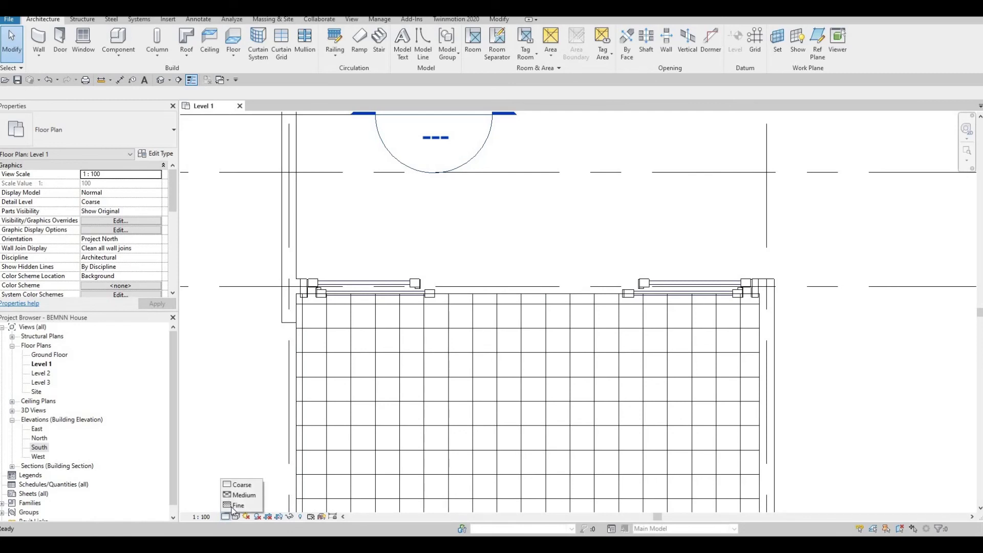
click(236, 507)
scroll(432, 347, up, 3)
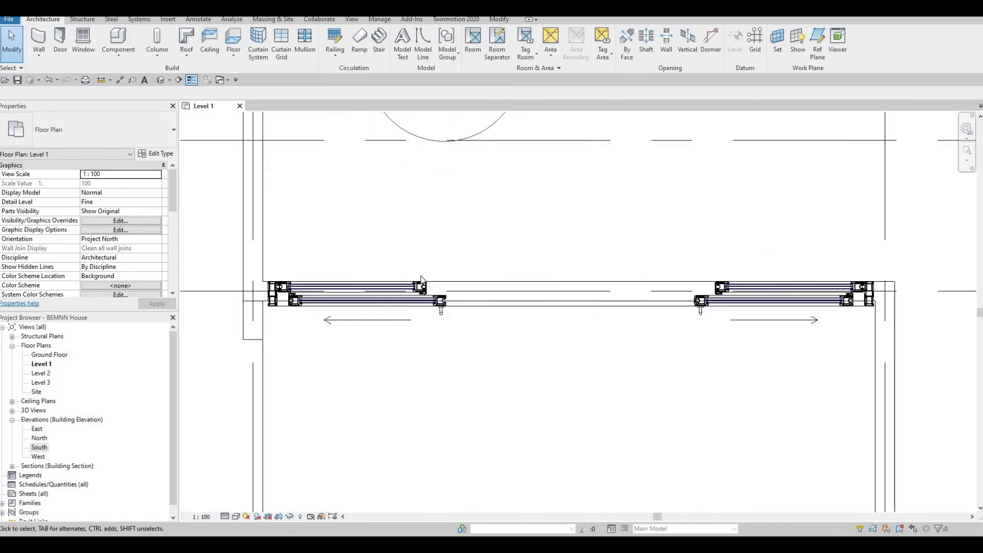
scroll(437, 303, down, 5)
scroll(442, 307, up, 4)
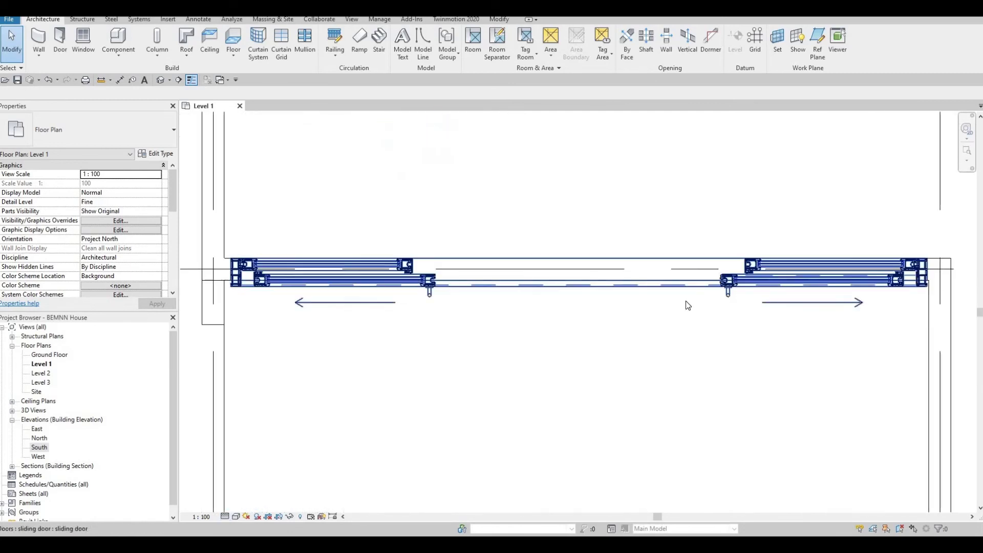
scroll(688, 299, down, 3)
middle_drag(499, 328, 581, 315)
scroll(584, 320, down, 2)
scroll(603, 340, down, 2)
middle_drag(500, 304, 566, 301)
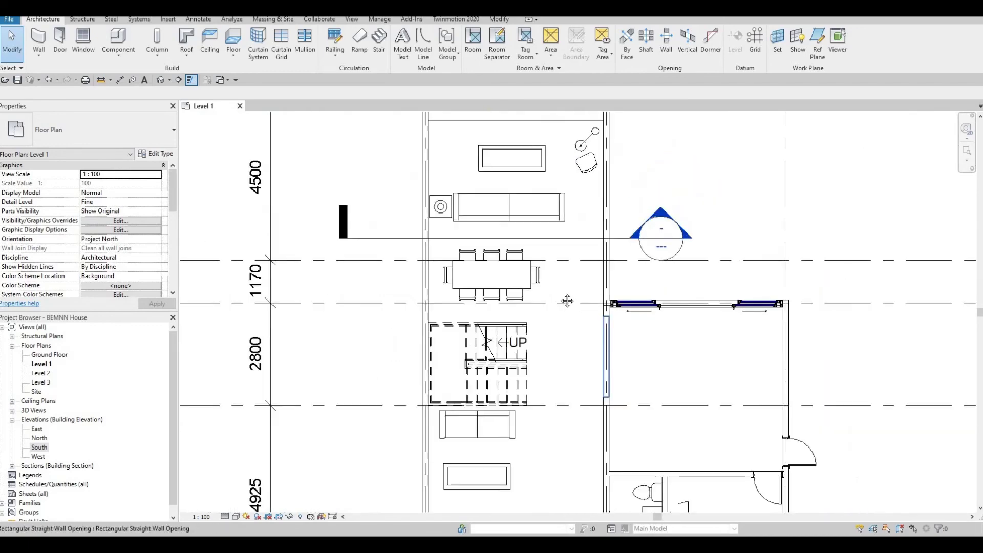
middle_drag(531, 364, 504, 324)
scroll(520, 354, down, 1)
scroll(523, 358, down, 3)
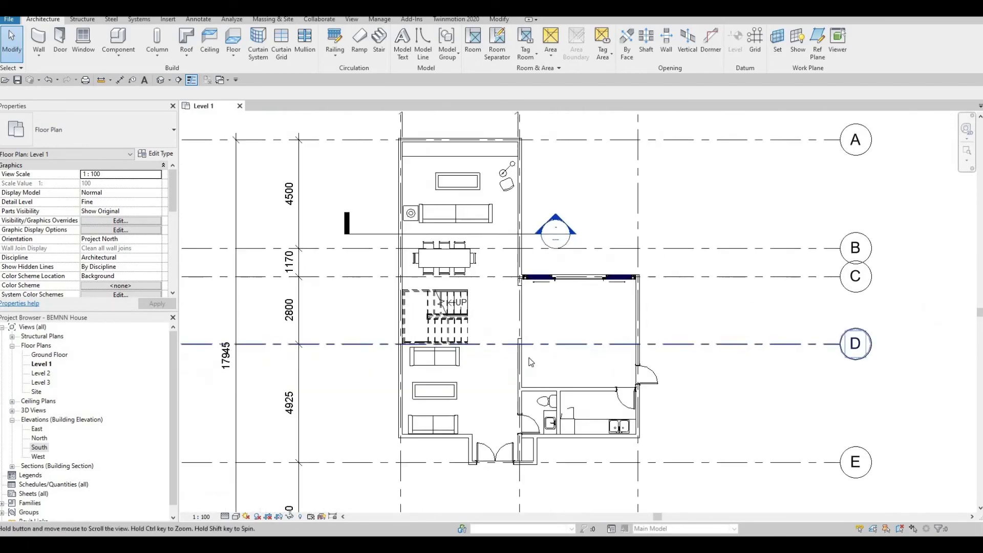
scroll(512, 349, down, 3)
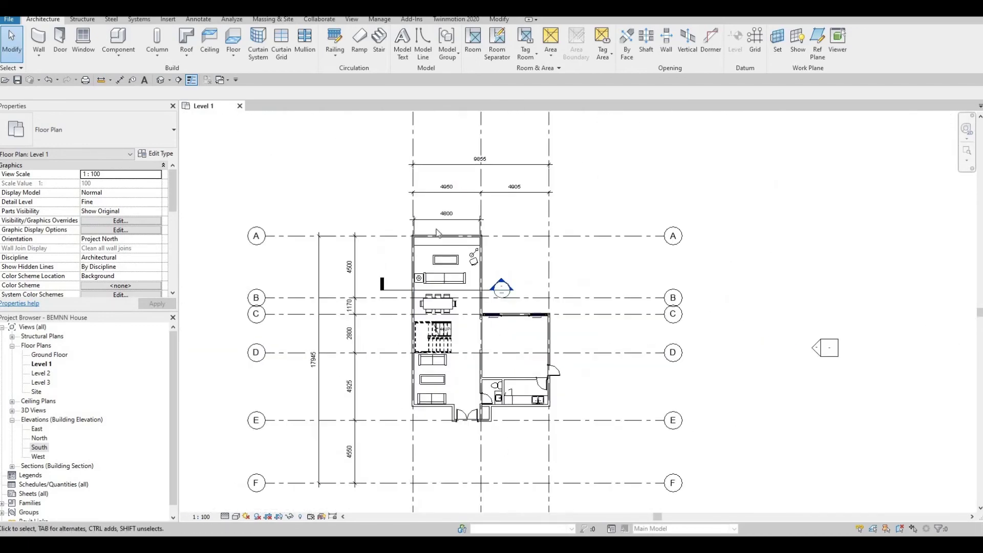
scroll(445, 282, up, 4)
scroll(446, 281, up, 1)
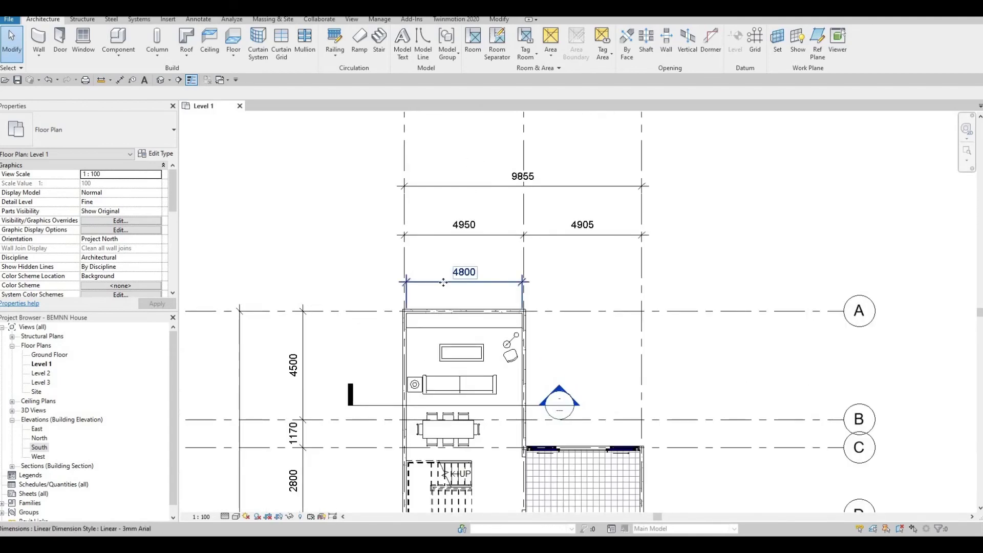
Delete the 4800 dimension above the living area and frame the whole plan
click(426, 295)
key(Delete)
scroll(517, 294, down, 5)
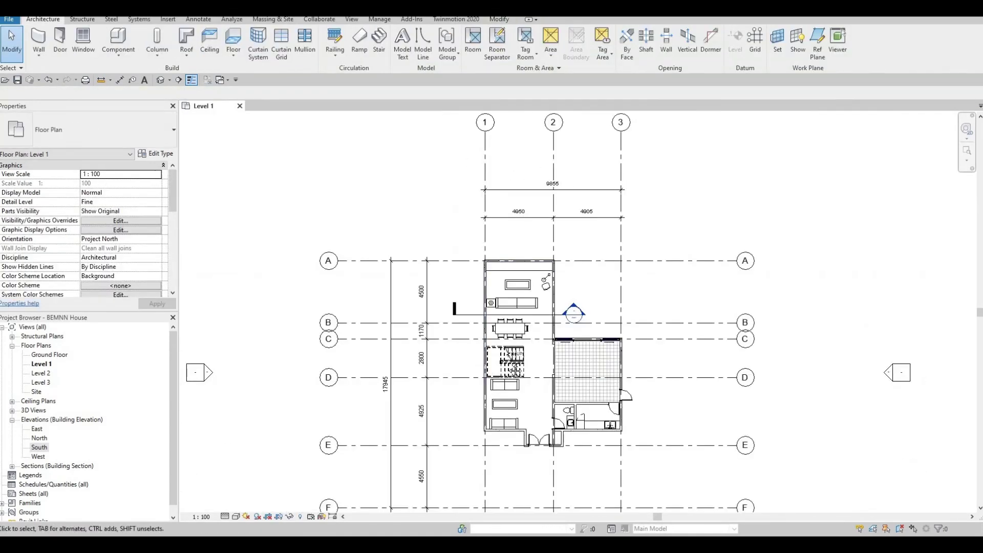
middle_drag(518, 447, 539, 374)
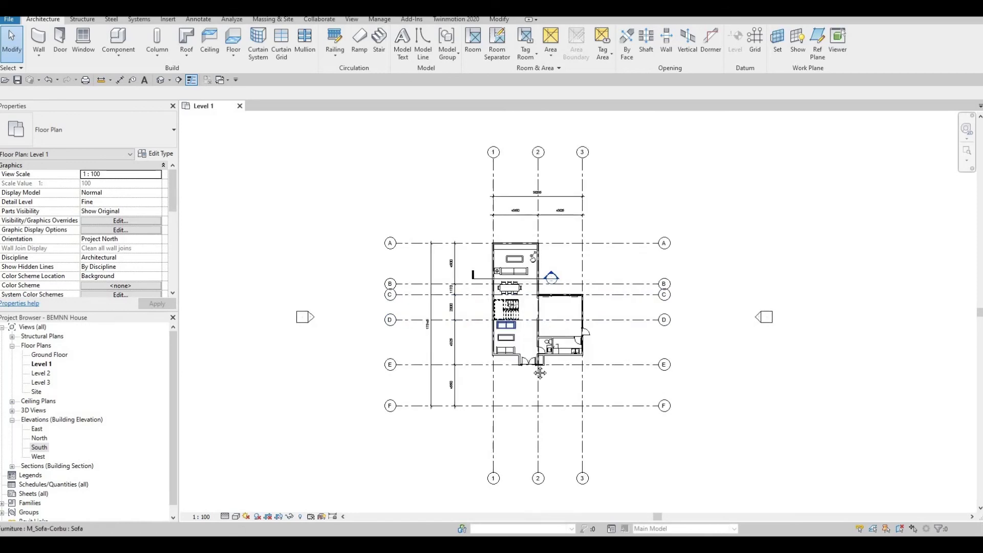
middle_drag(673, 371, 676, 392)
middle_drag(704, 421, 702, 447)
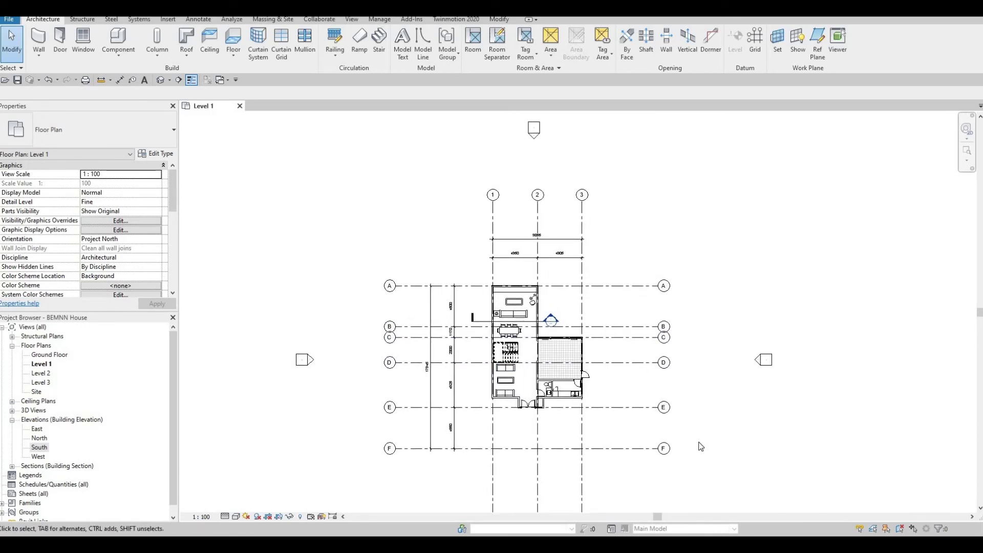